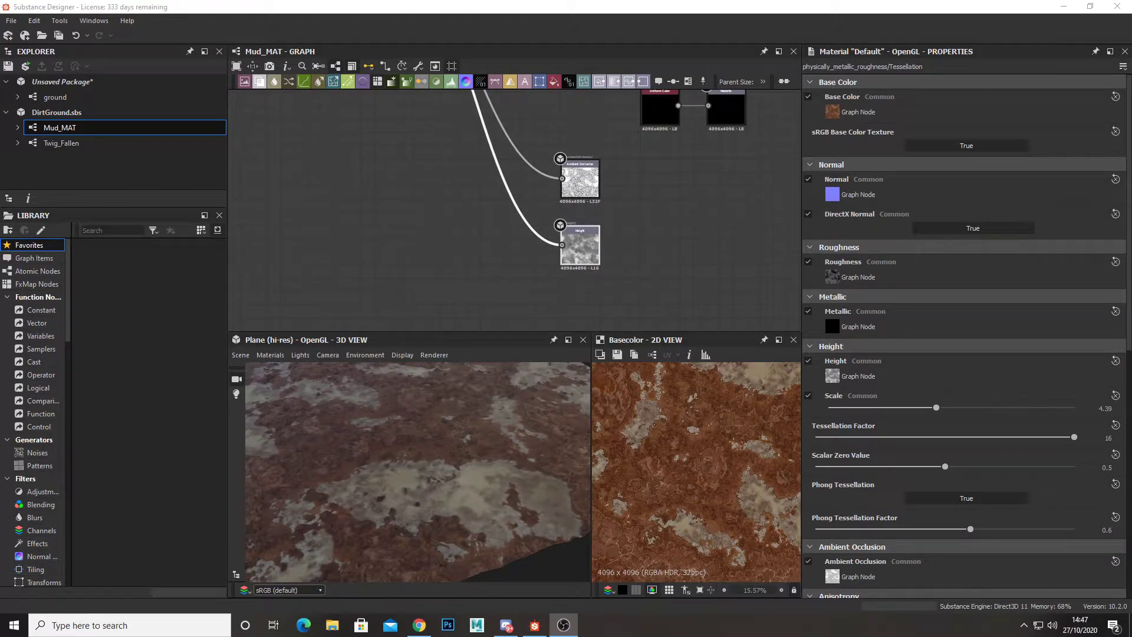
Step: Orbit the 3D preview to look low across the reddish-brown mud surface
left_click_drag(426, 412, 452, 447)
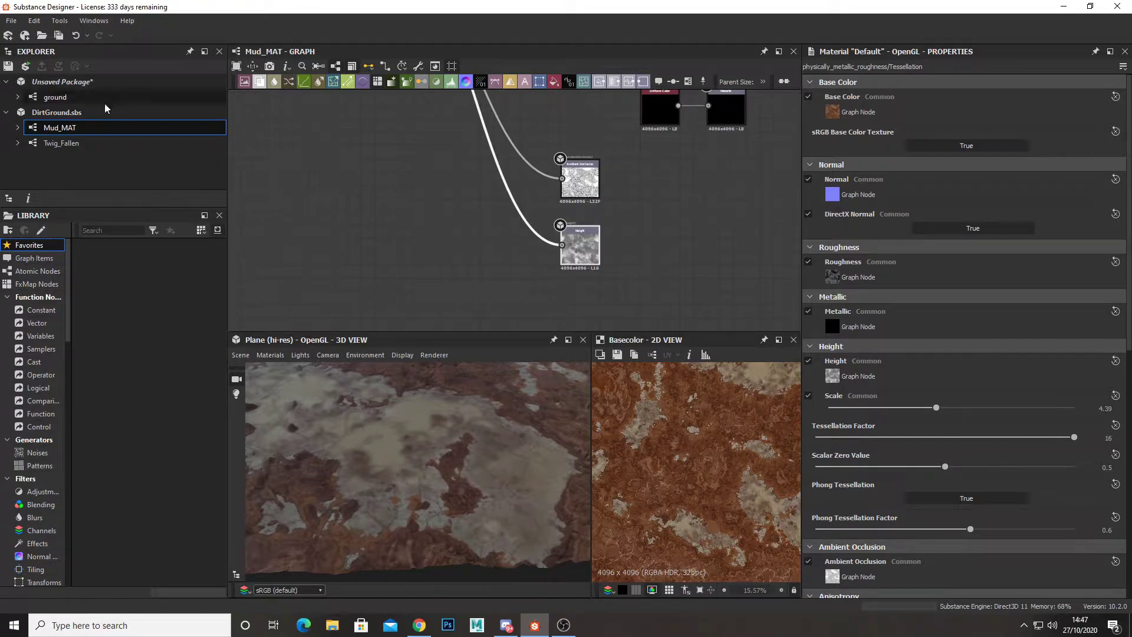
Step: Create a new PBR Metallic/Roughness substance graph named 'Ground'
left_click(18, 34)
left_click(47, 44)
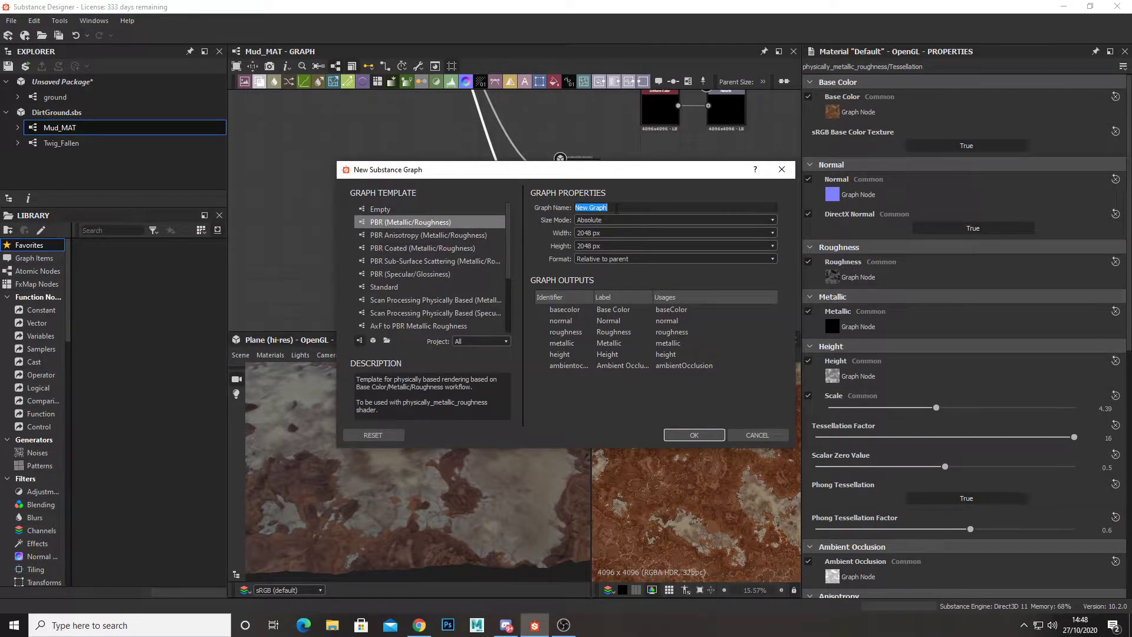
type("Ground")
left_click(682, 433)
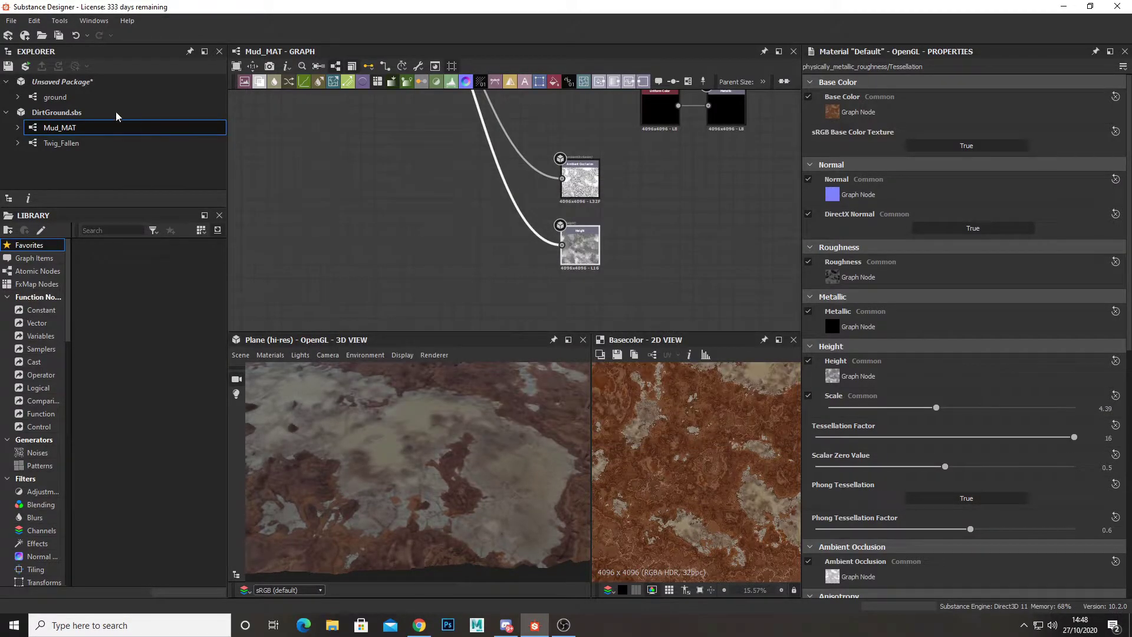
Step: Close the DirtGround package and the other unsaved package without saving
right_click(73, 112)
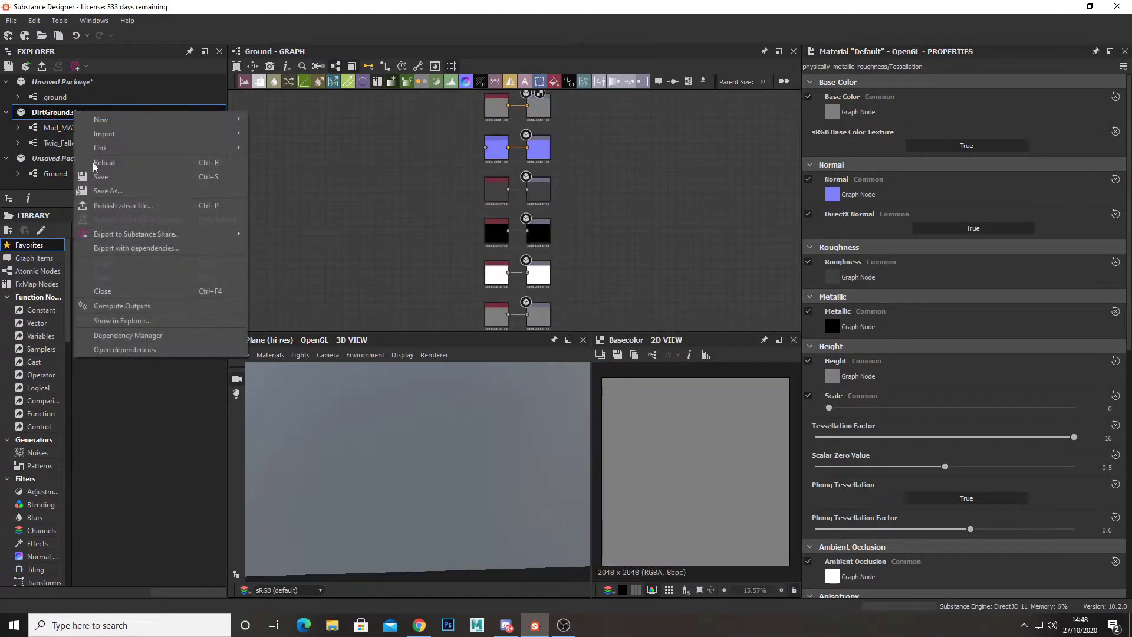
left_click(114, 291)
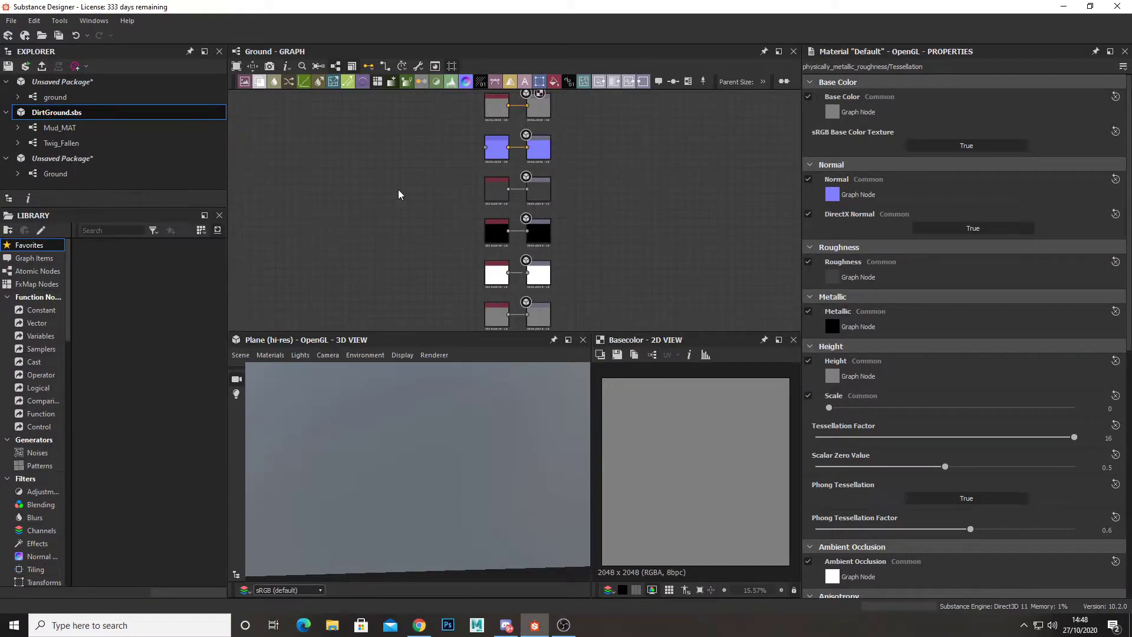
right_click(81, 81)
left_click(118, 258)
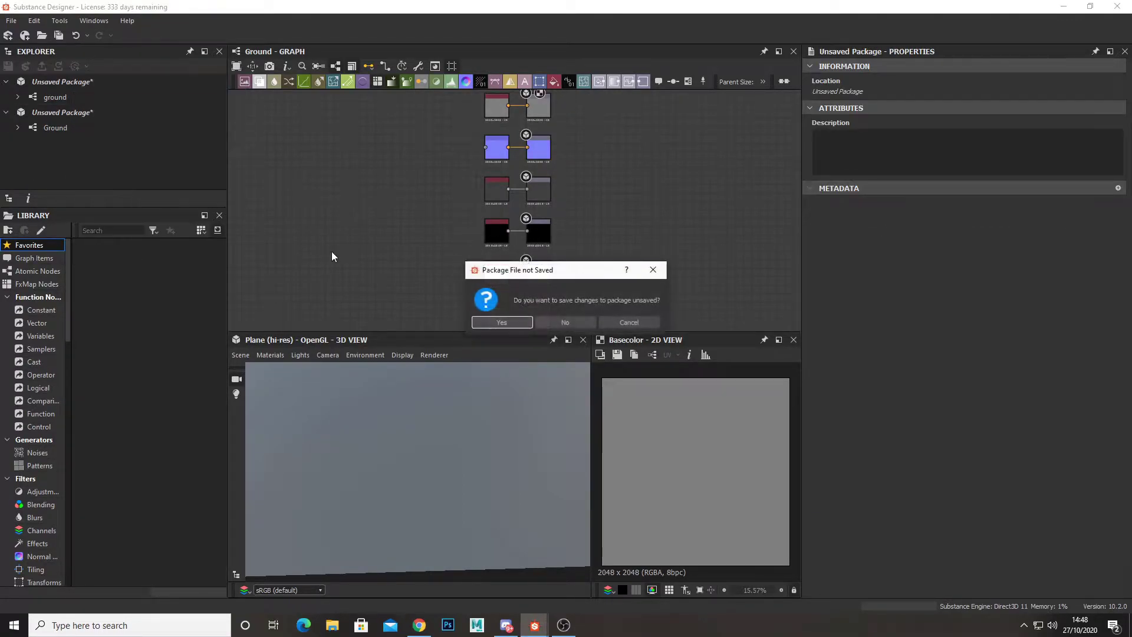
left_click(568, 319)
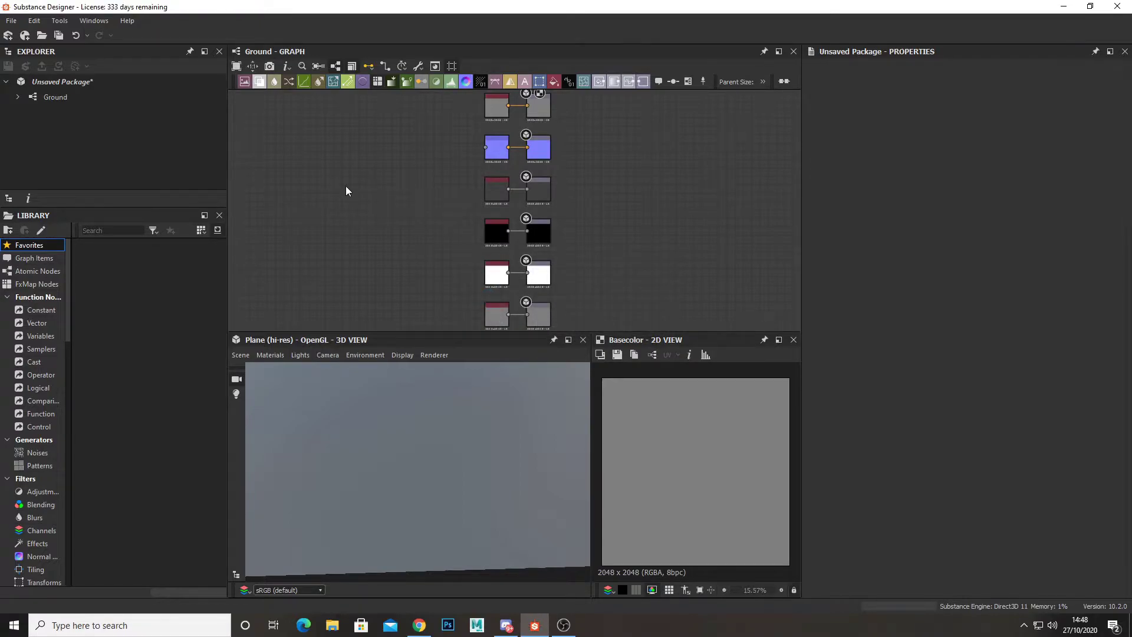
Step: Add a Clouds 2 noise node to the Ground graph from the node search
scroll(400, 422, "down", 5)
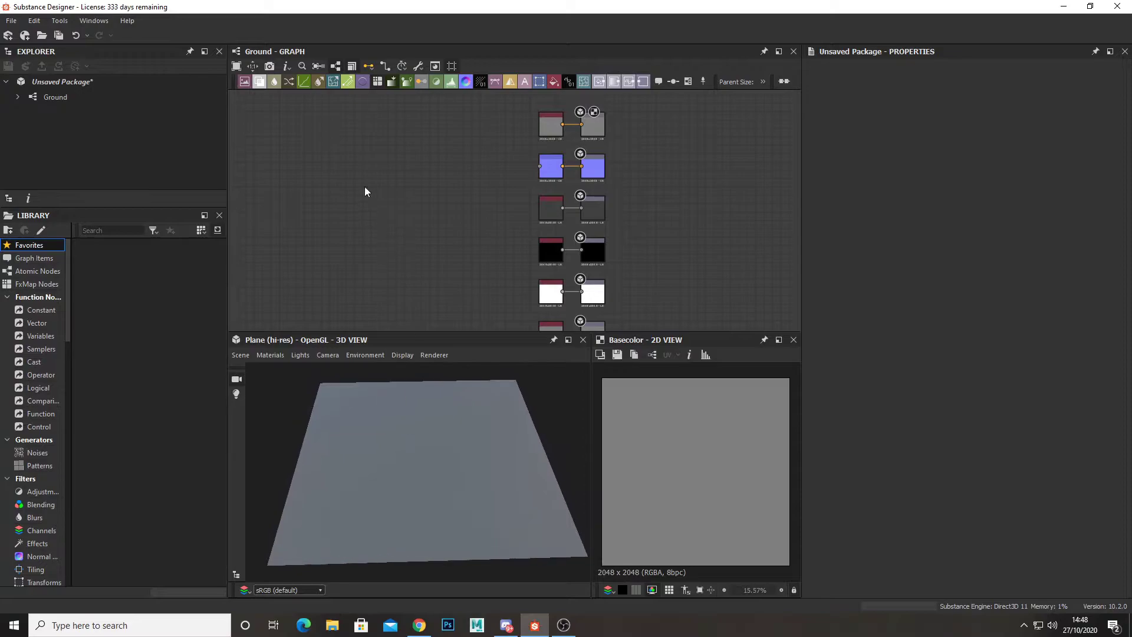
key("space")
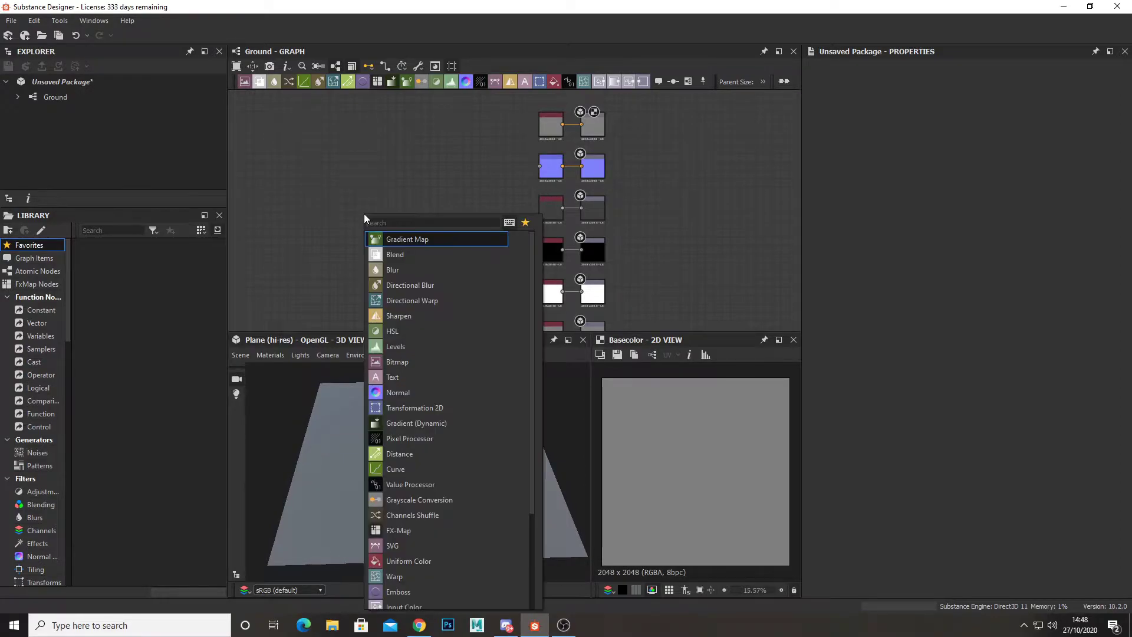
type("col")
key("BackSpace")
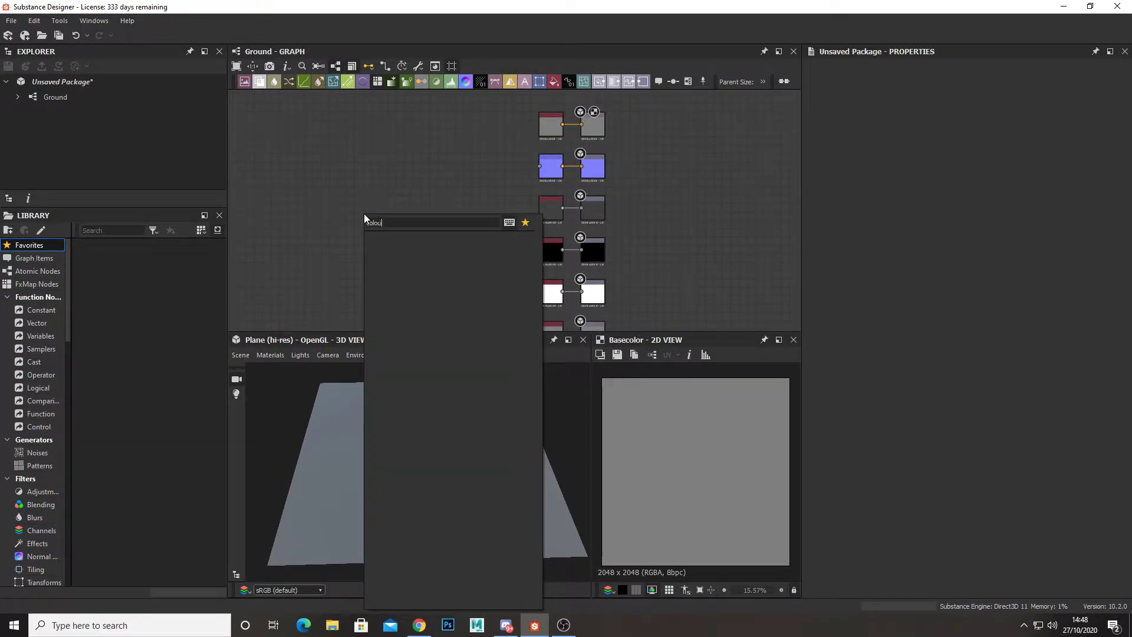
key("BackSpace")
type("louds")
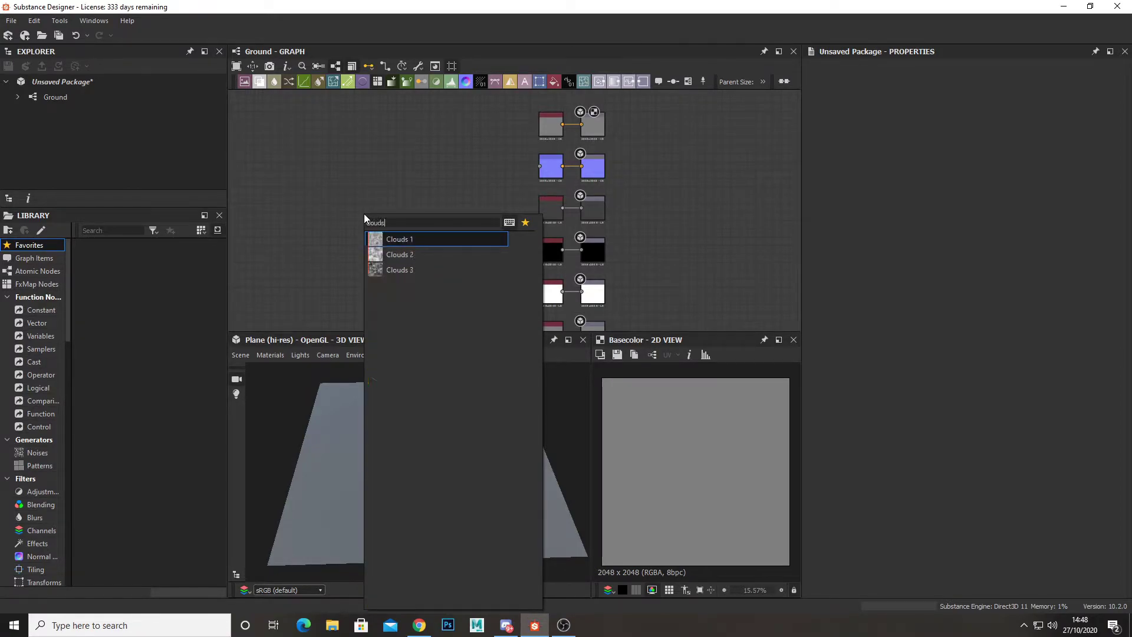
left_click(398, 259)
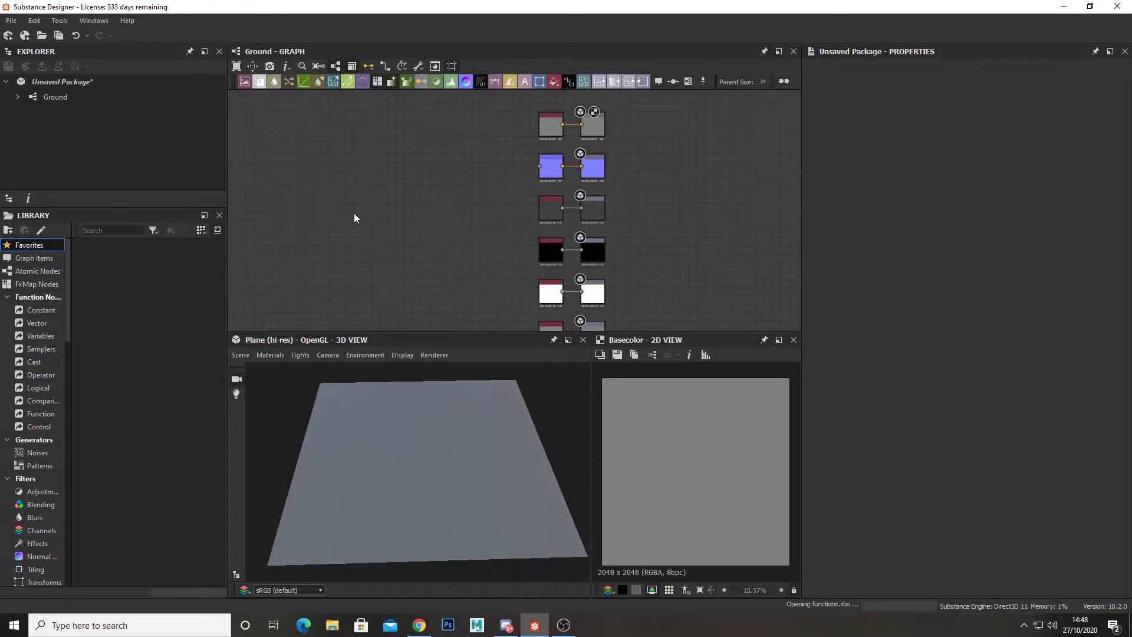
Step: Link the Clouds 2 output into the Normal node's input
scroll(395, 221, "up", 3)
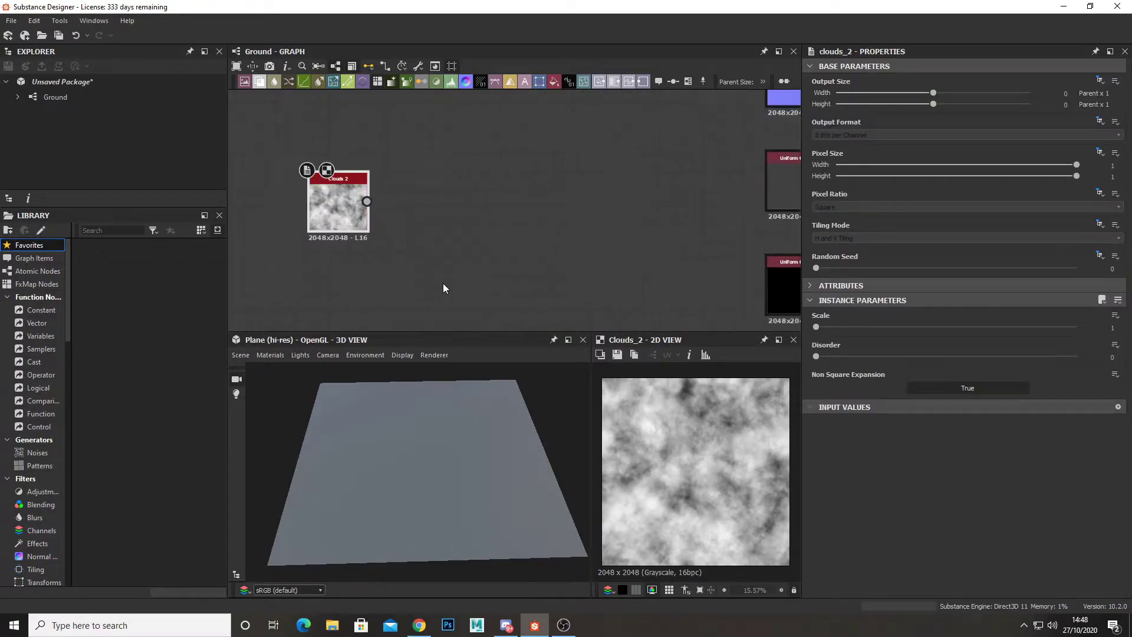
middle_click_drag(397, 251, 418, 234)
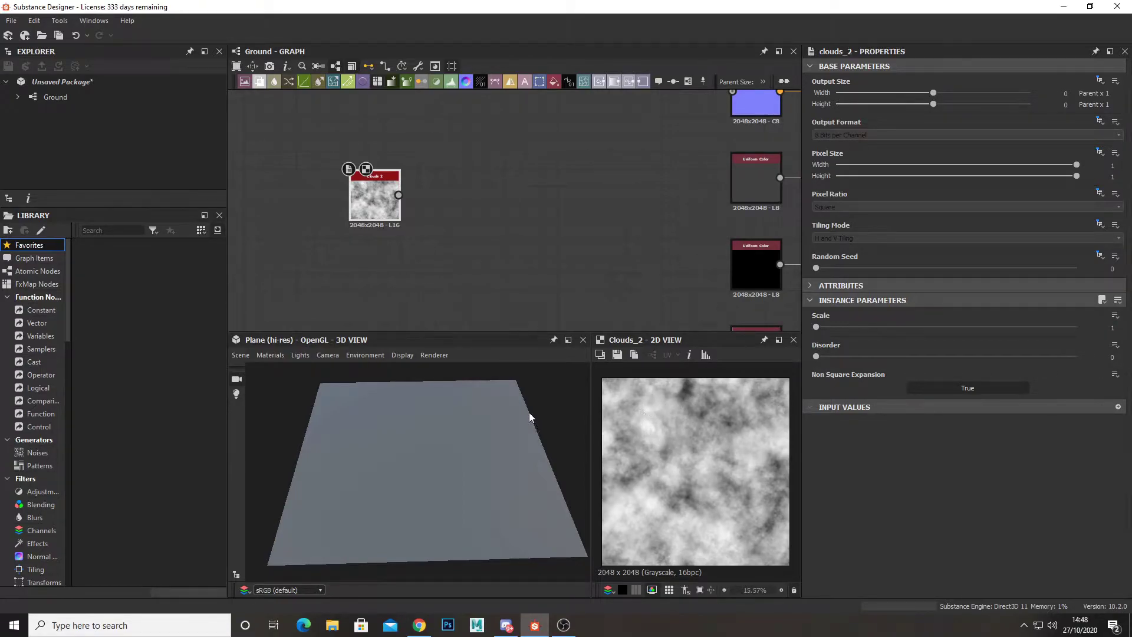
scroll(499, 252, "down", 1)
middle_click_drag(499, 252, 428, 265)
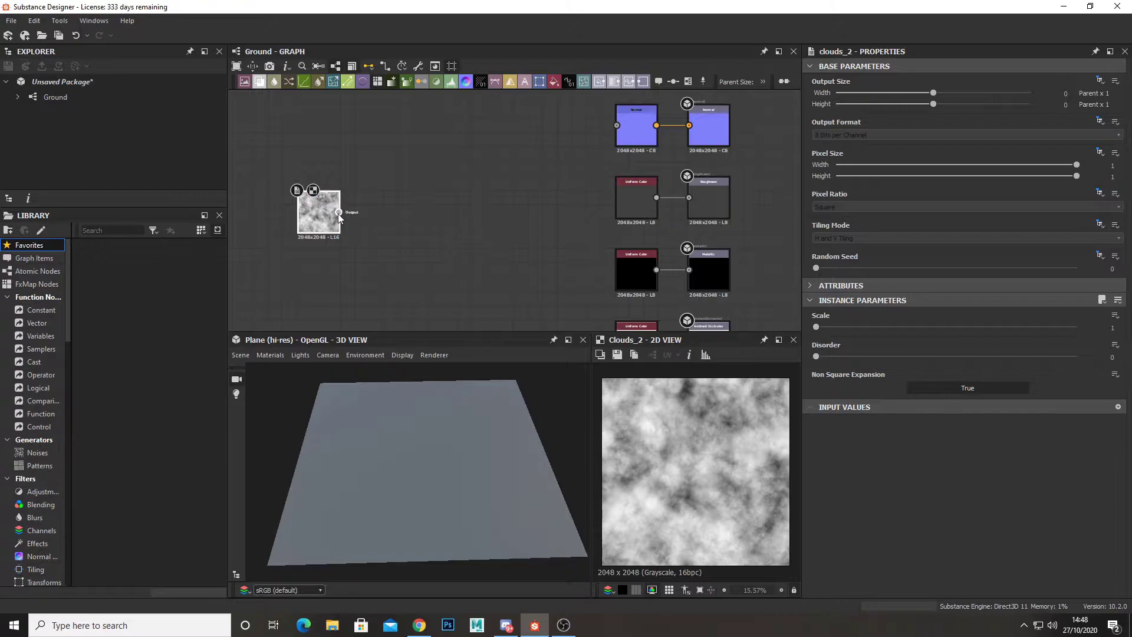
left_click_drag(341, 210, 617, 125)
middle_click_drag(450, 233, 449, 211)
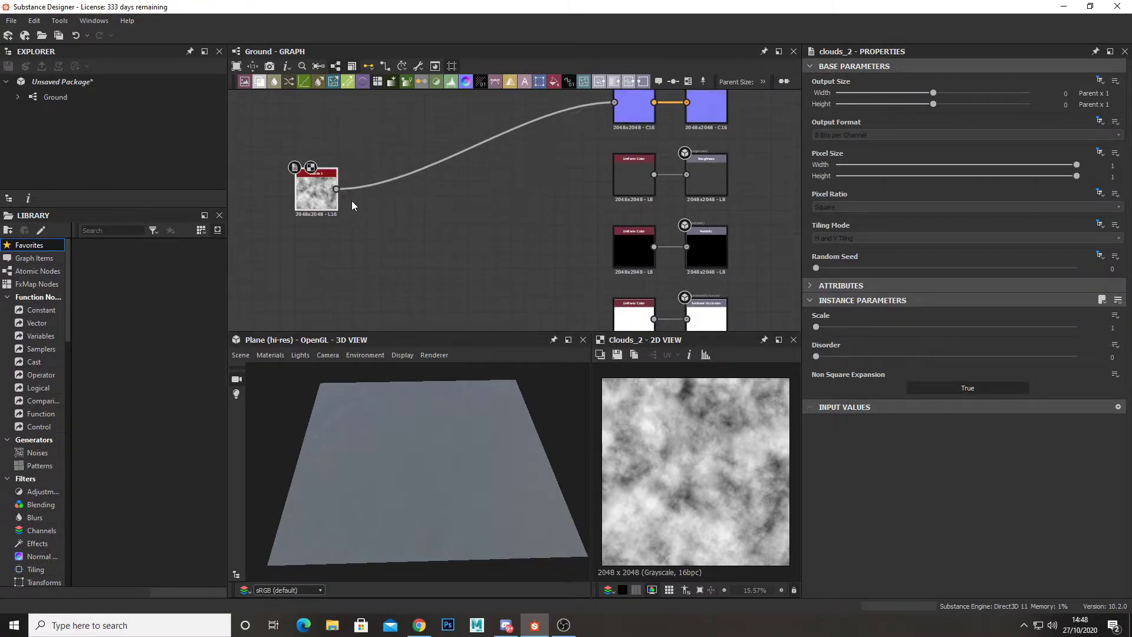
Step: Try wiring Clouds 2 into a lower output node
middle_click_drag(349, 200, 334, 178)
scroll(358, 180, "down", 1)
left_click_drag(331, 173, 613, 310)
middle_click_drag(601, 310, 576, 255)
left_click_drag(303, 115, 616, 274)
middle_click_drag(452, 178, 449, 270)
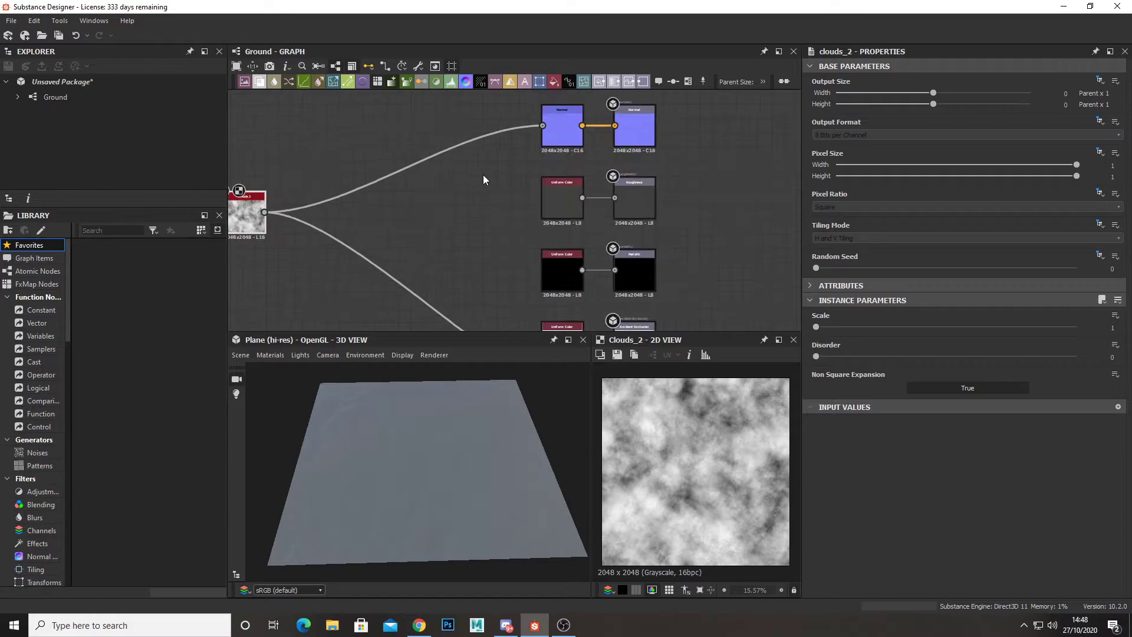
Step: Feed Clouds 2 straight into the Normal output and select the Normal node
scroll(564, 166, "up", 2)
middle_click_drag(370, 243, 471, 230)
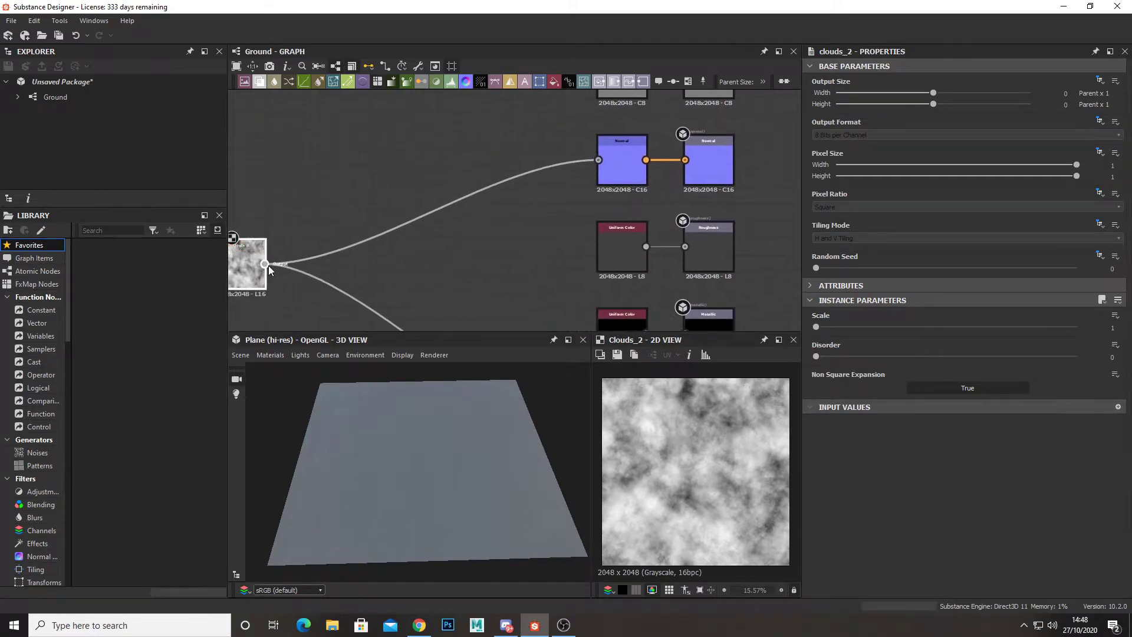
left_click_drag(265, 264, 695, 159)
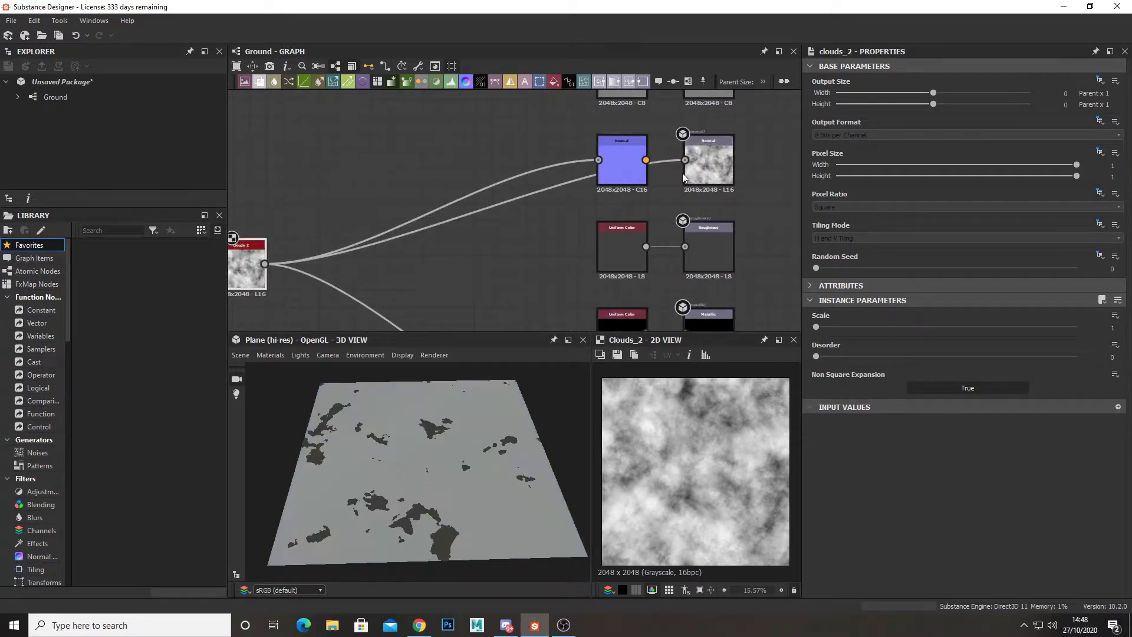
scroll(587, 196, "up", 3)
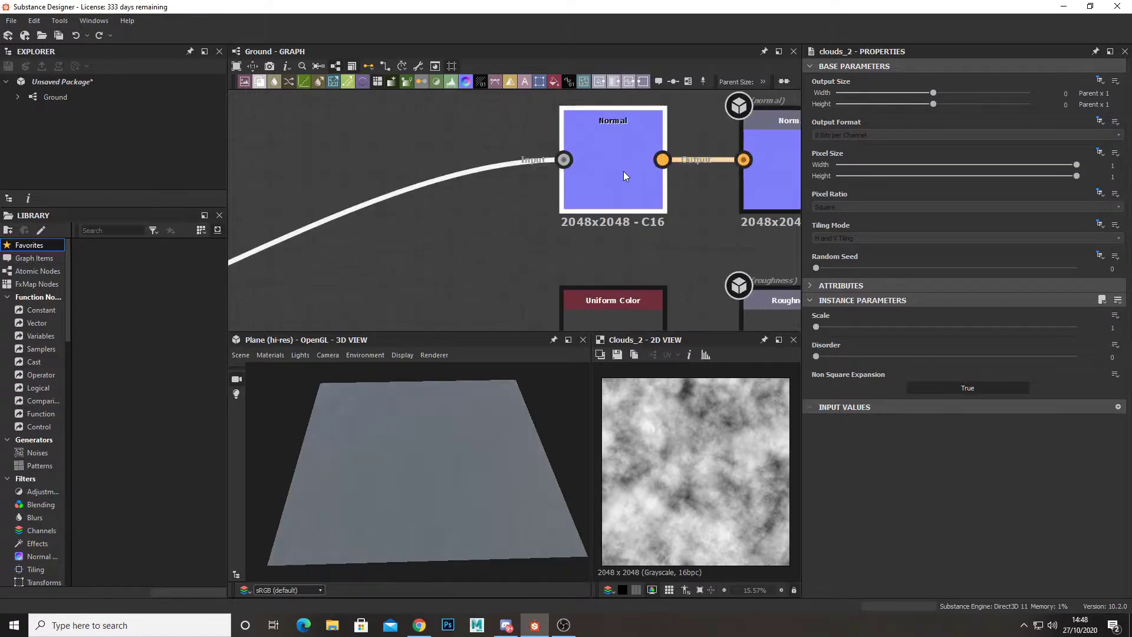
left_click(623, 171)
scroll(576, 212, "down", 3)
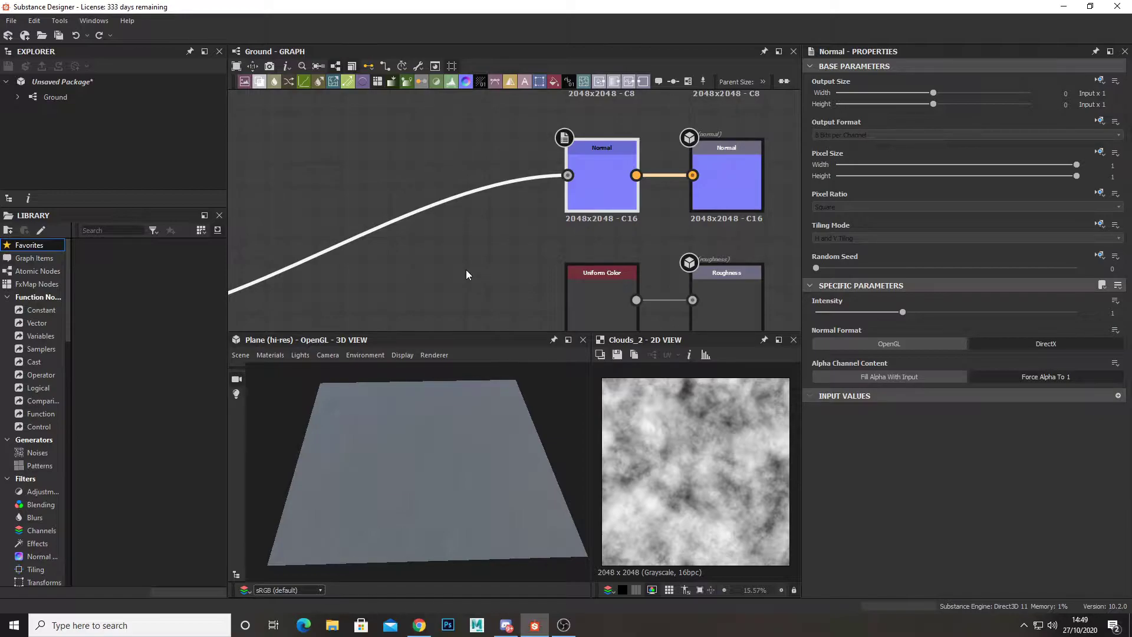
Step: Cancel a search for normal nodes, then disconnect Clouds 2 and move it left
key("space")
type("nor")
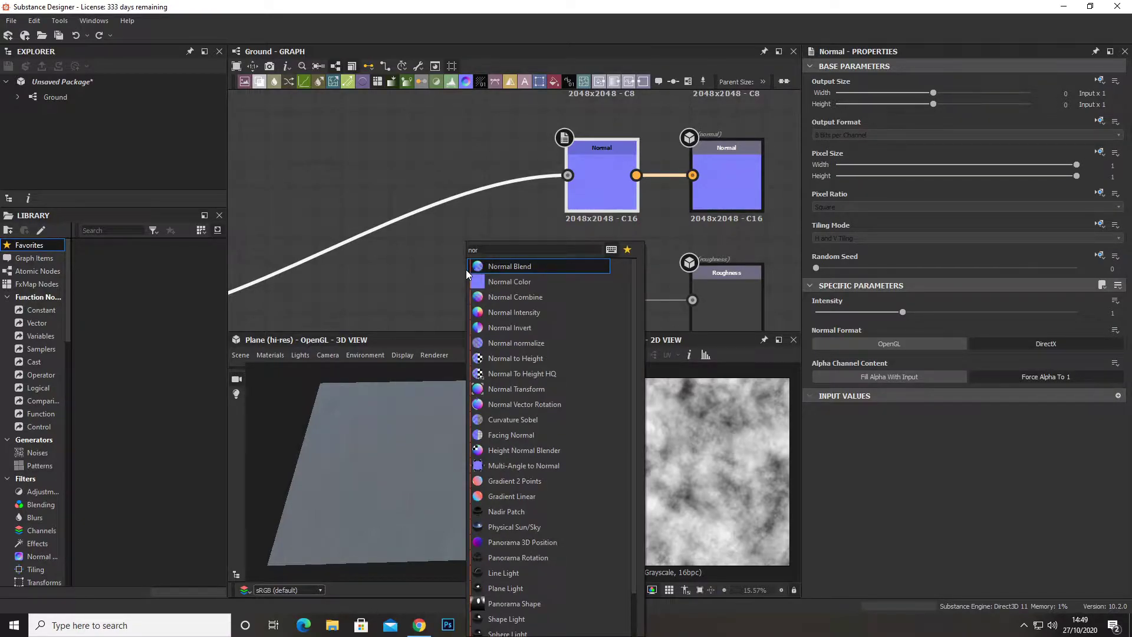
type("mal")
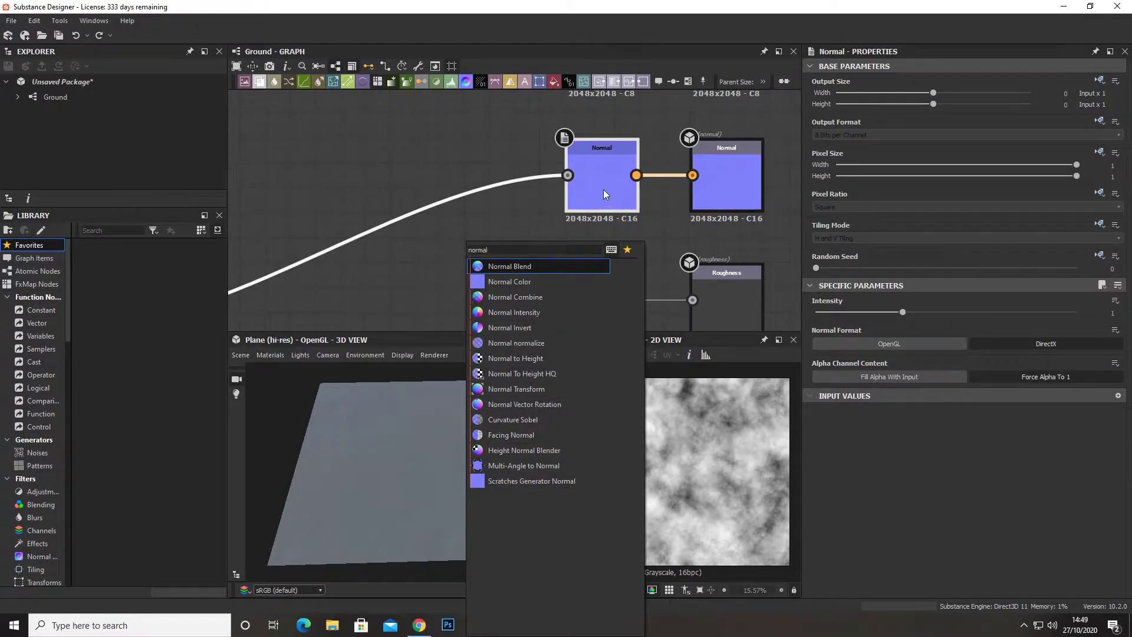
key("Escape")
scroll(511, 225, "down", 4)
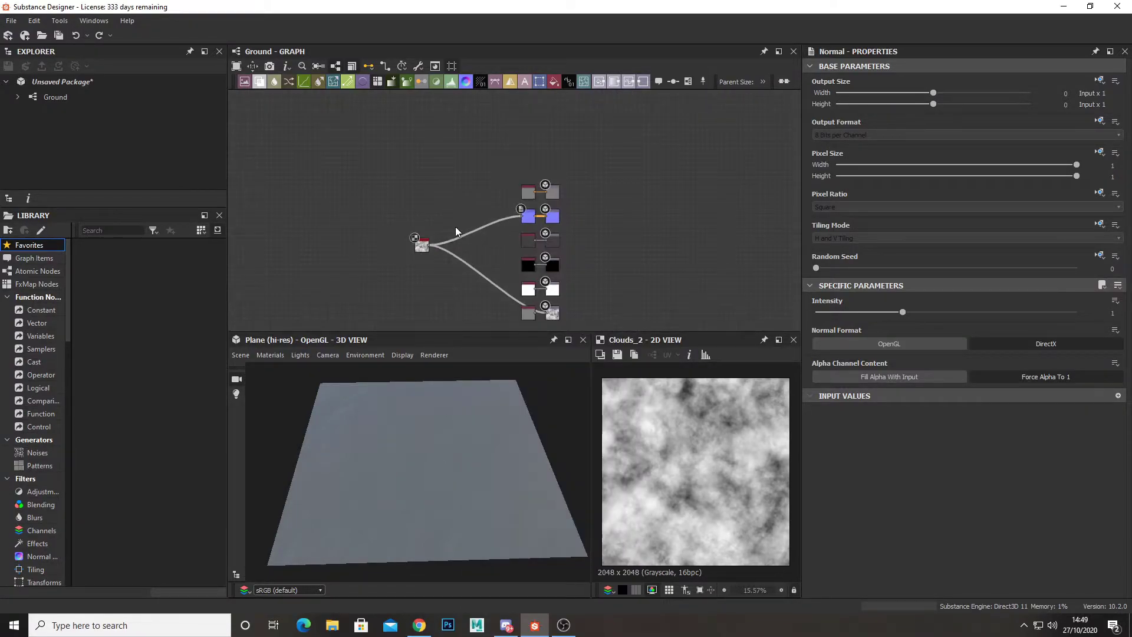
middle_click_drag(450, 228, 511, 195)
left_click_drag(479, 207, 355, 201)
scroll(448, 204, "up", 1)
Step: Add a Histogram Scan node beside Clouds 2
key("space")
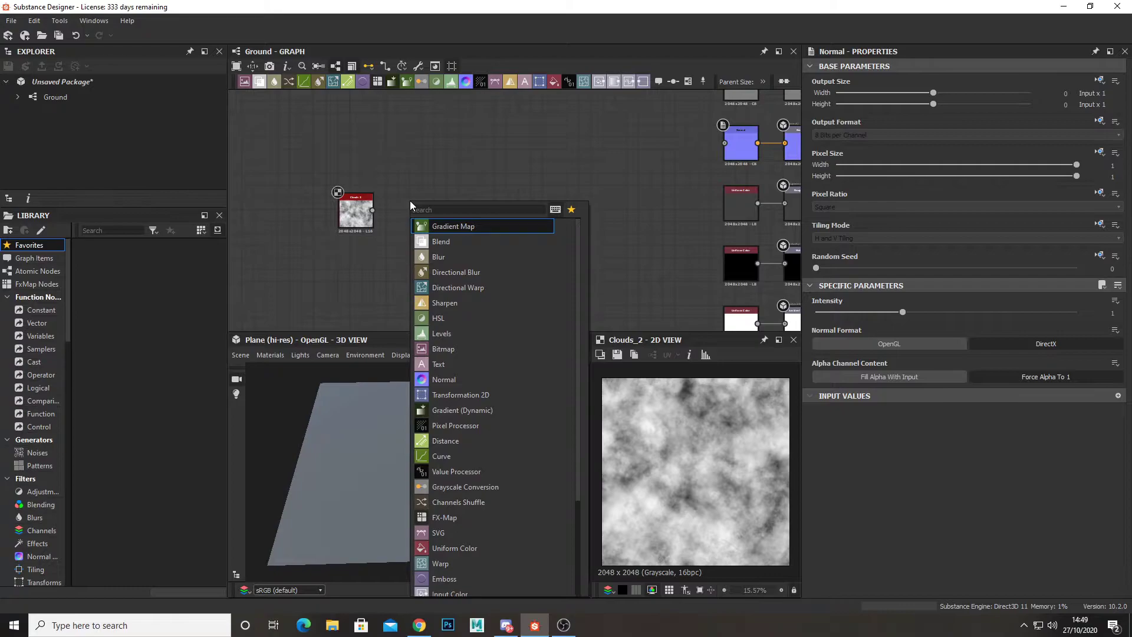
type("his")
key("Down")
key("Return")
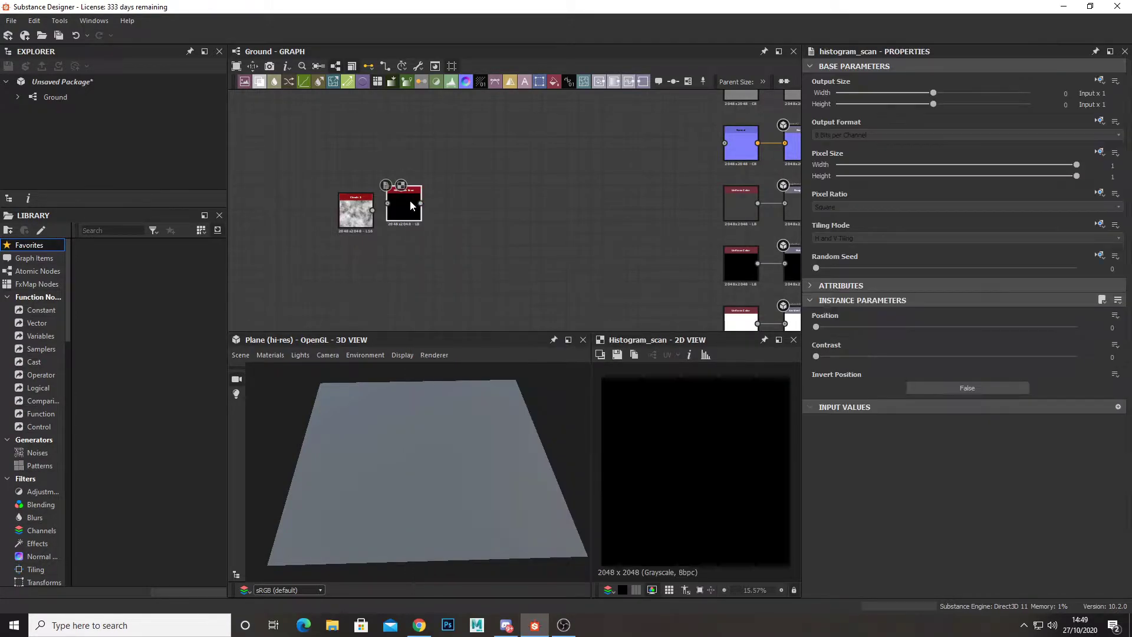
scroll(409, 201, "up", 2)
left_click_drag(382, 205, 402, 217)
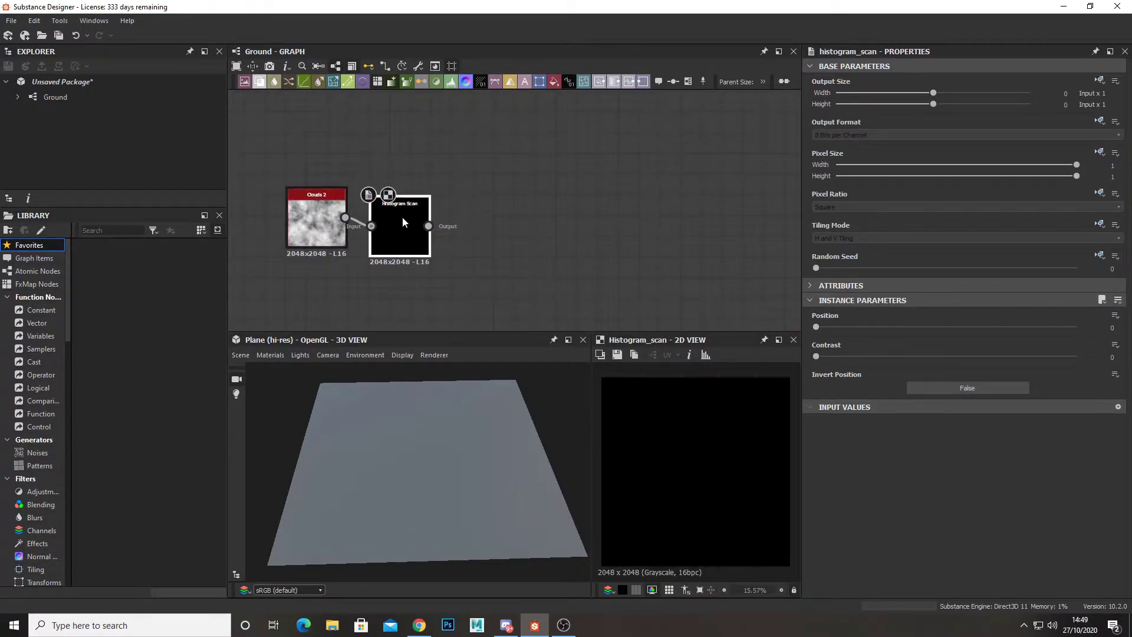
Step: Set Histogram Scan Contrast to 0.15 and Position to 0.31
left_click_drag(823, 328, 884, 328)
left_click_drag(834, 357, 894, 329)
left_click_drag(839, 357, 901, 336)
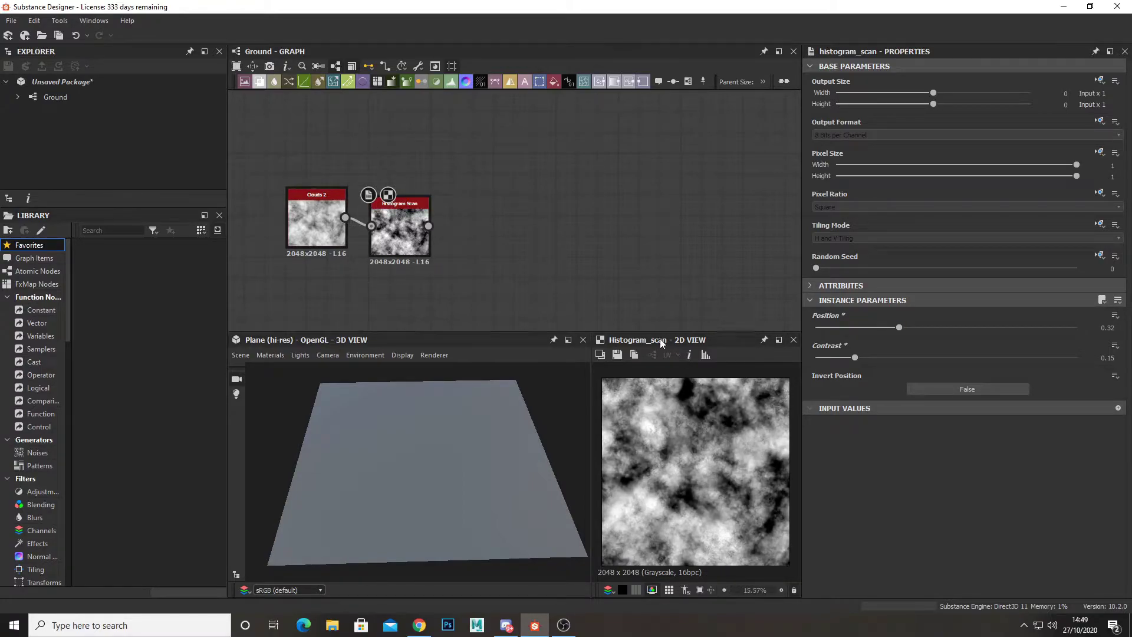
left_click_drag(900, 328, 897, 330)
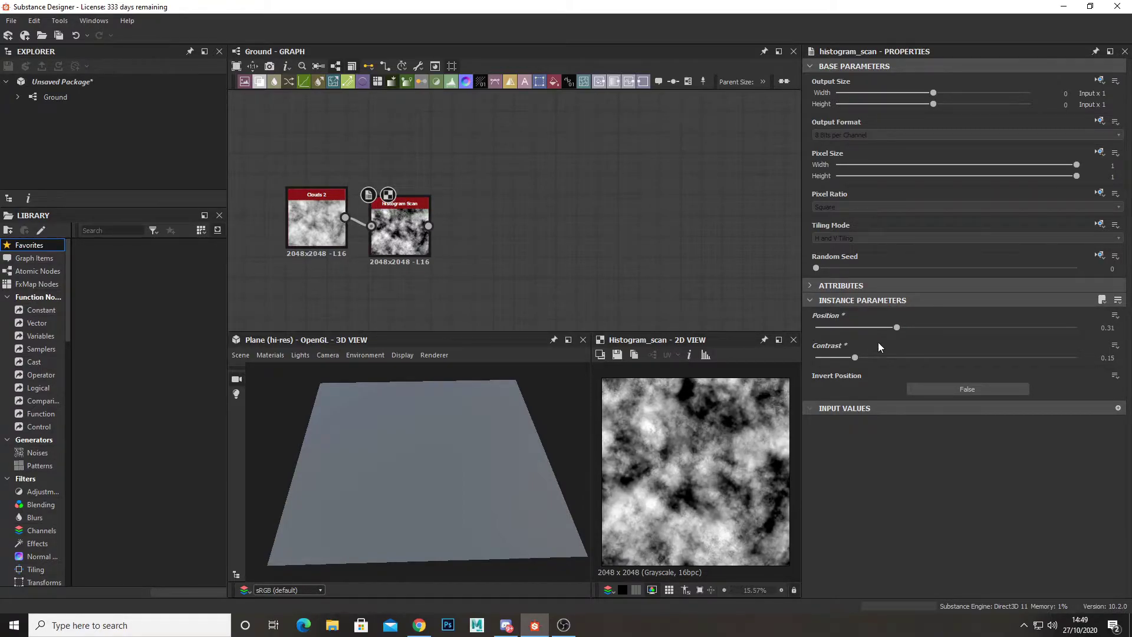
Step: Change the Clouds 2 random seed to 4 and its scale to 2
left_click(325, 227)
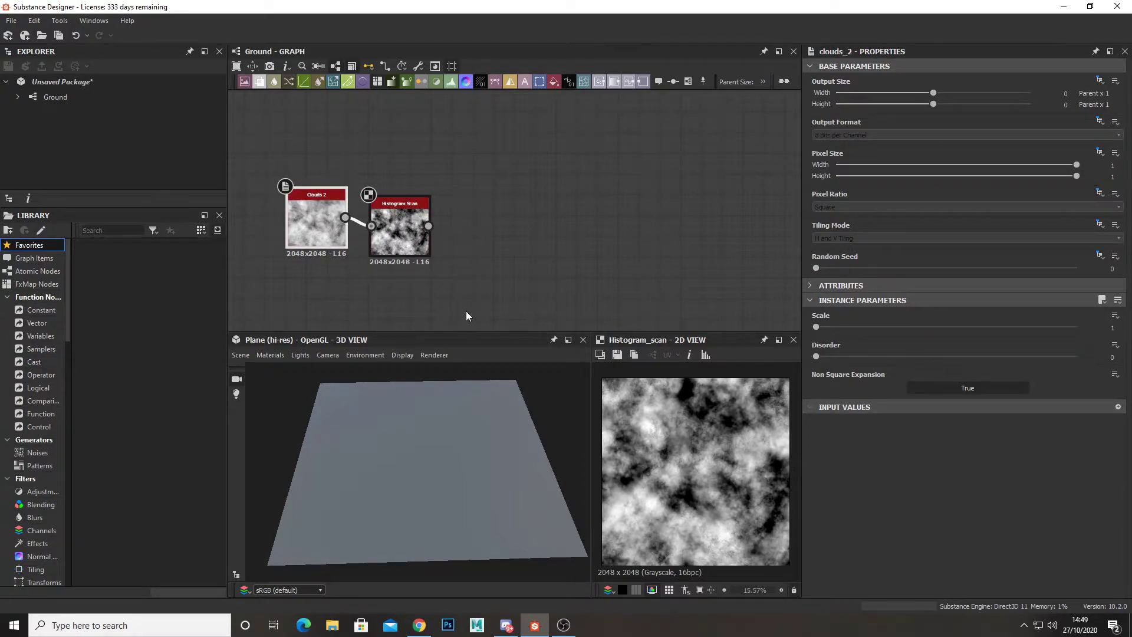
left_click_drag(831, 268, 920, 269)
scroll(487, 248, "down", 1)
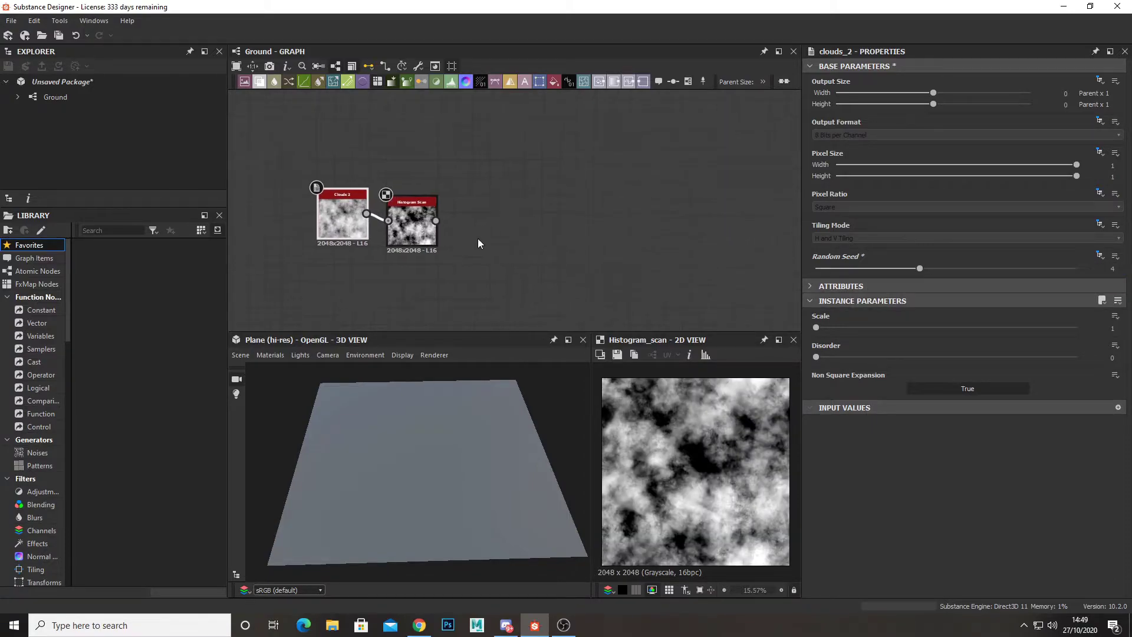
left_click_drag(815, 327, 819, 363)
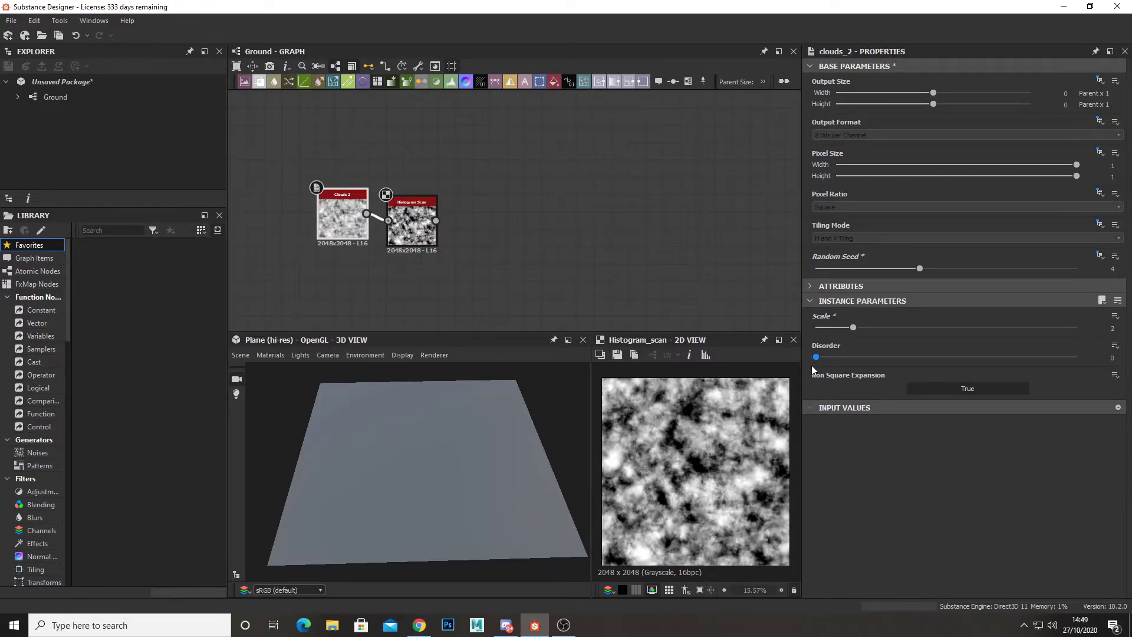
Step: Move the Histogram Scan node next to Clouds 2
left_click(418, 221)
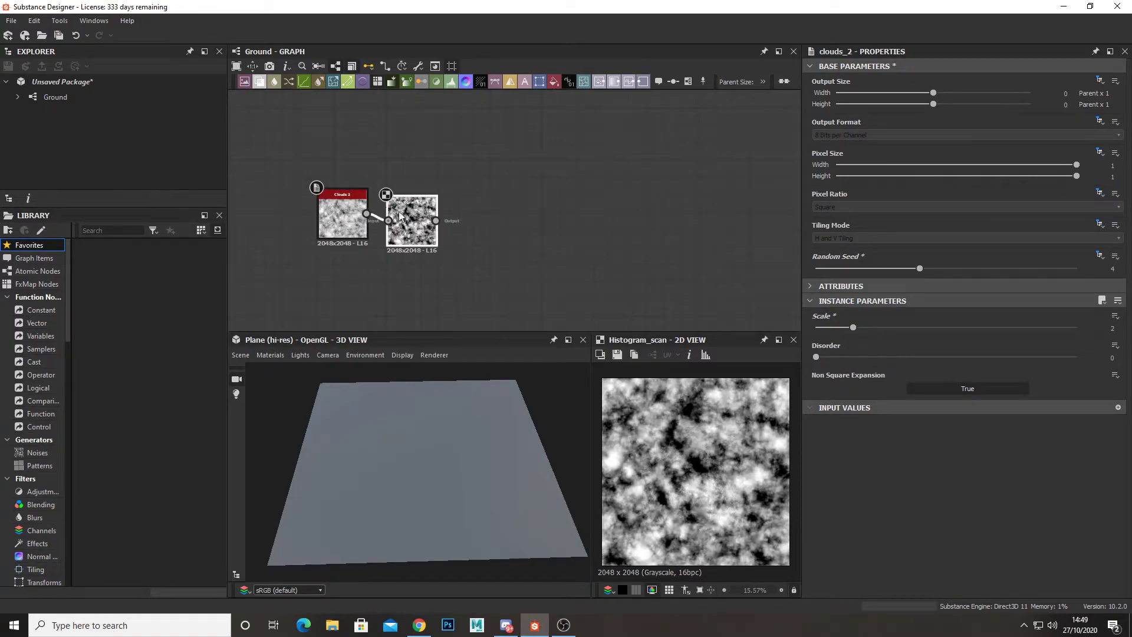
left_click(357, 224)
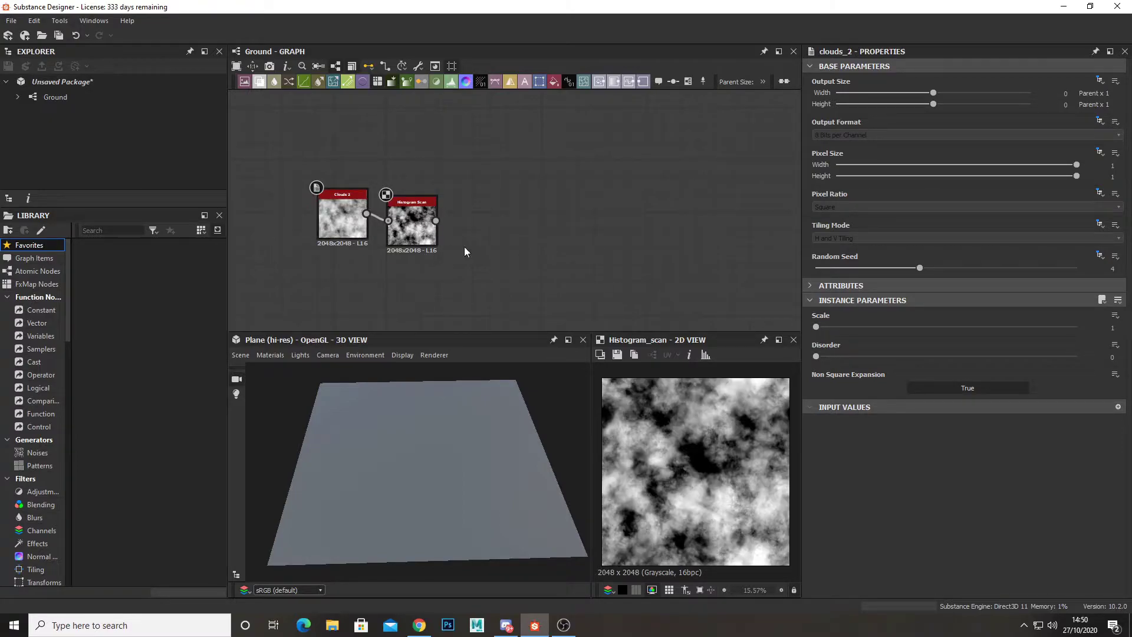
middle_click_drag(476, 251, 488, 232)
left_click_drag(400, 195, 254, 185)
Step: Connect Histogram Scan to the Normal node and the Height output
left_click(413, 200)
scroll(436, 229, "down", 3)
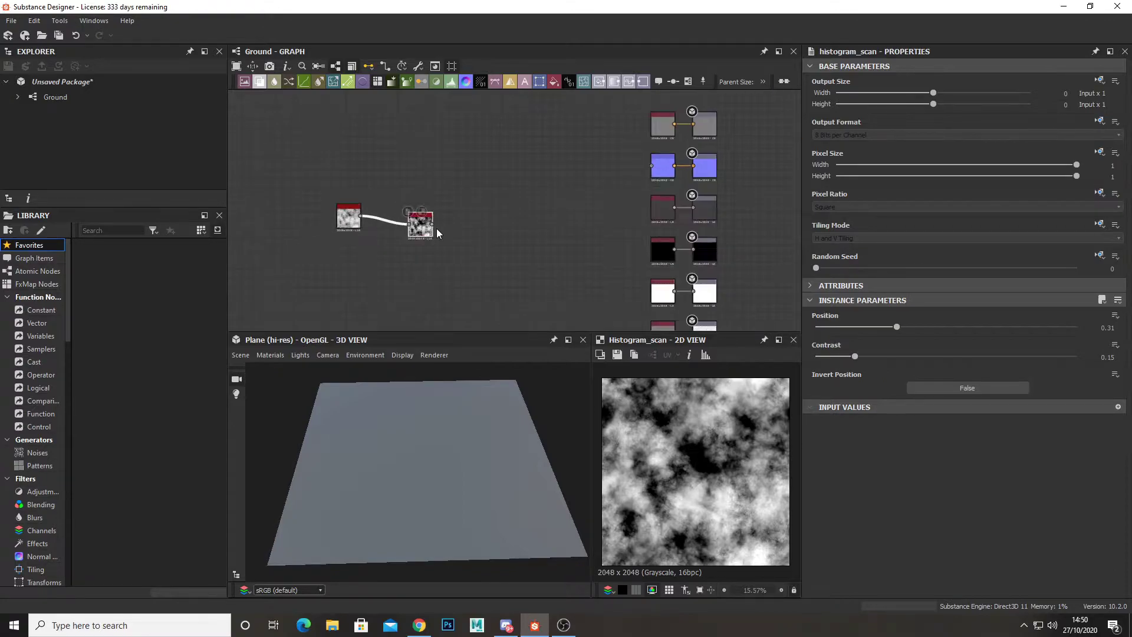
scroll(439, 228, "up", 2)
middle_click_drag(439, 227, 380, 239)
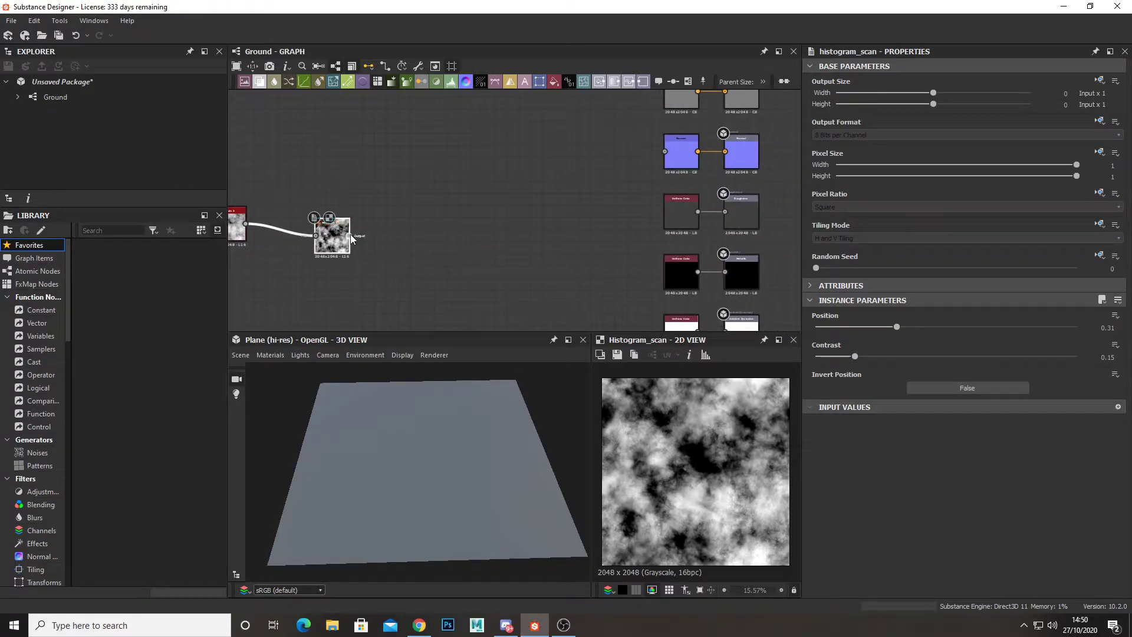
left_click_drag(350, 235, 665, 151)
middle_click_drag(554, 263, 451, 186)
left_click_drag(297, 150, 672, 305)
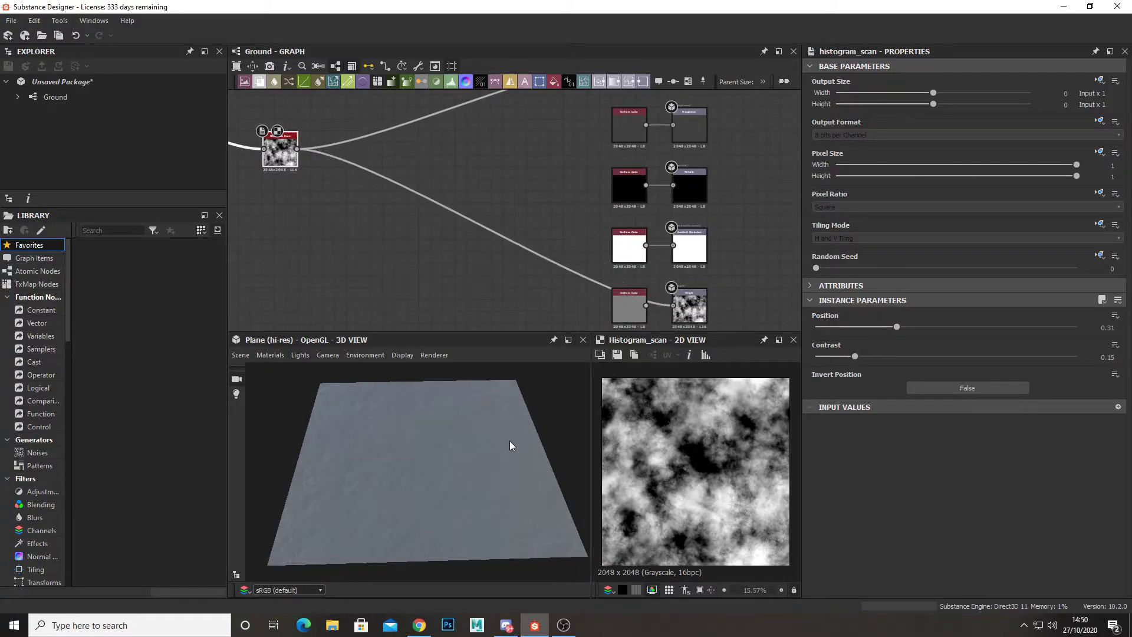
Step: Enable tessellation on the preview material and raise Height Scale to 1.85
scroll(510, 441, "up", 3)
left_click_drag(412, 471, 440, 480)
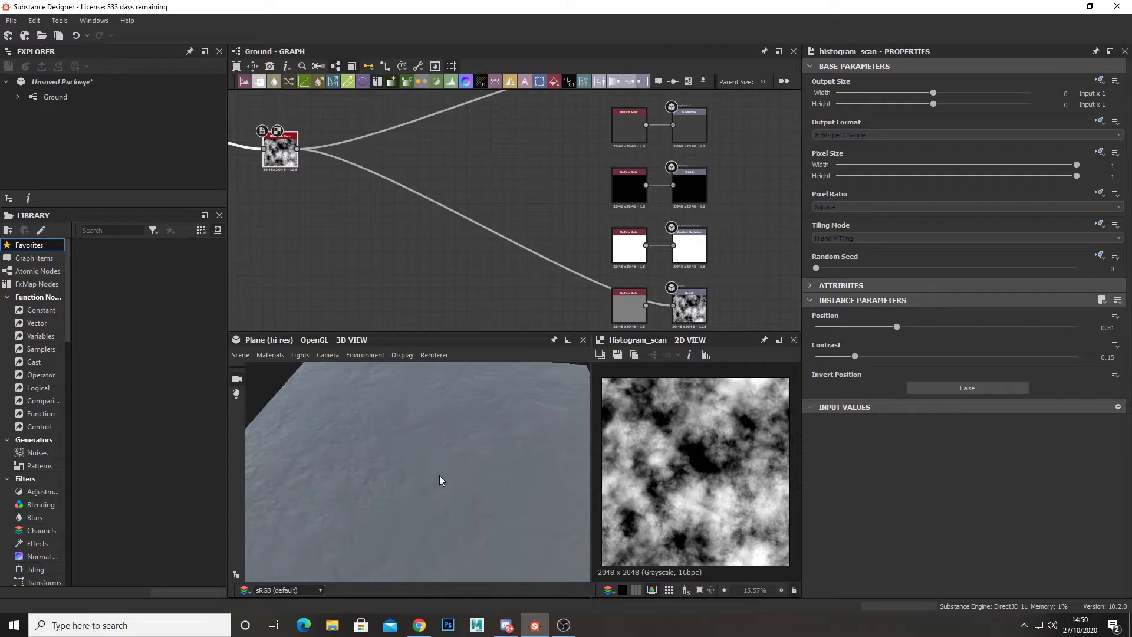
left_click(270, 355)
mouse_move(275, 369)
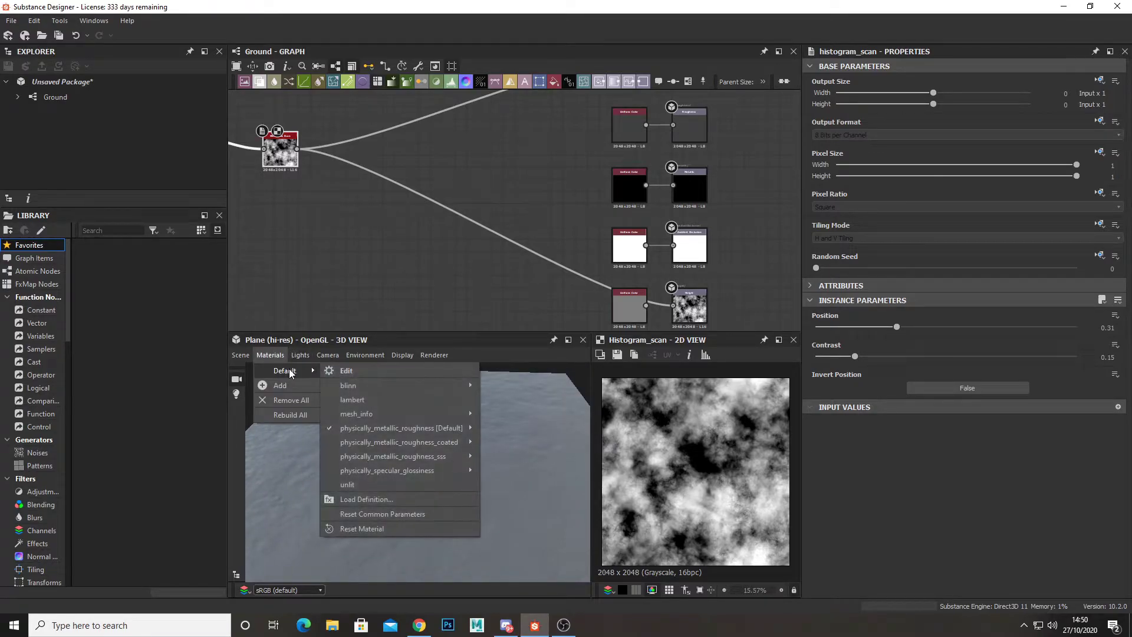
mouse_move(324, 430)
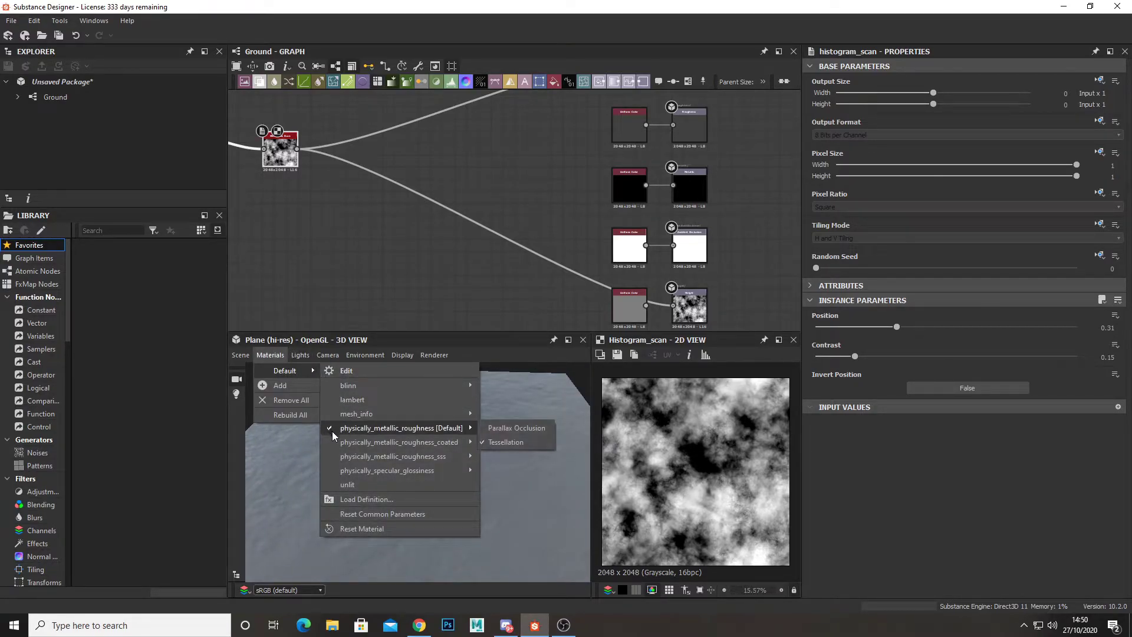
left_click(528, 443)
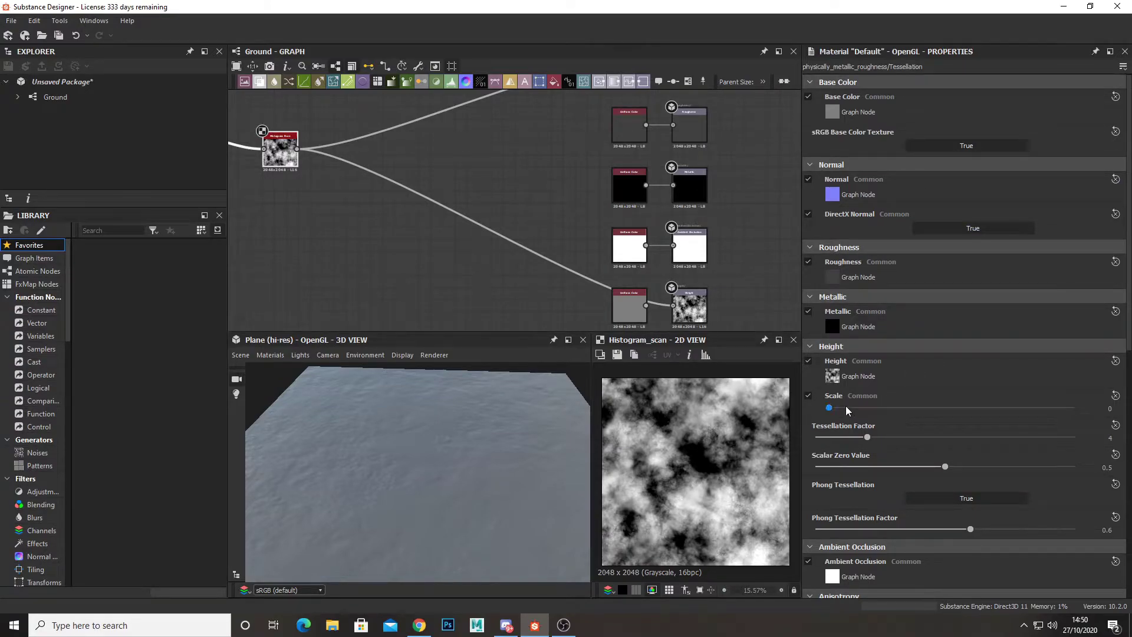
left_click_drag(838, 408, 1002, 439)
scroll(929, 377, "down", 8)
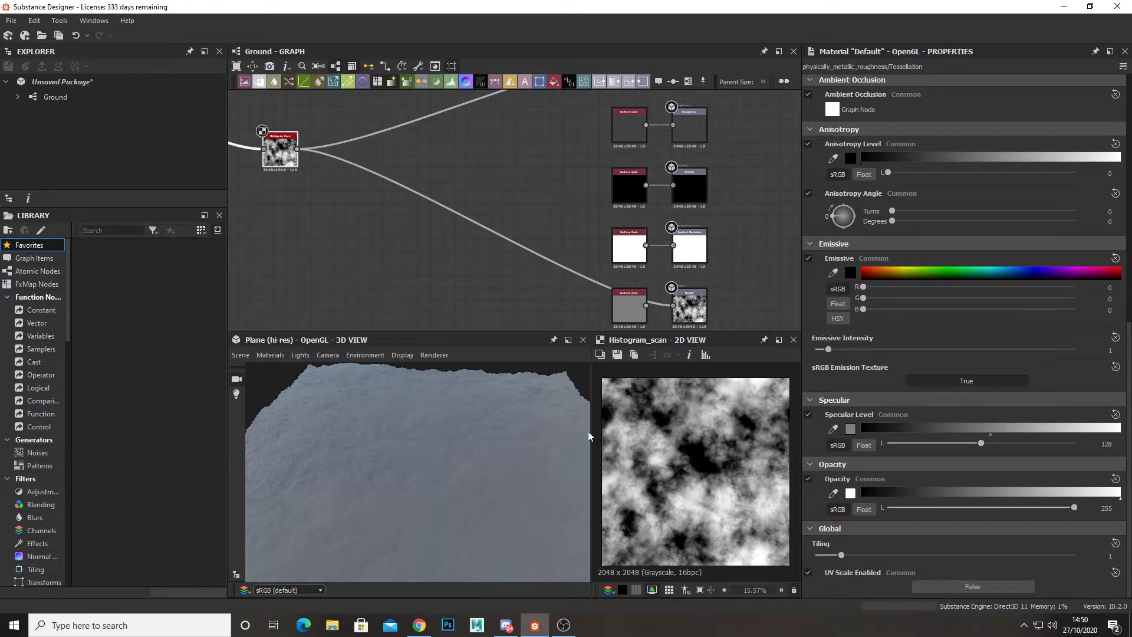
left_click_drag(527, 436, 427, 426)
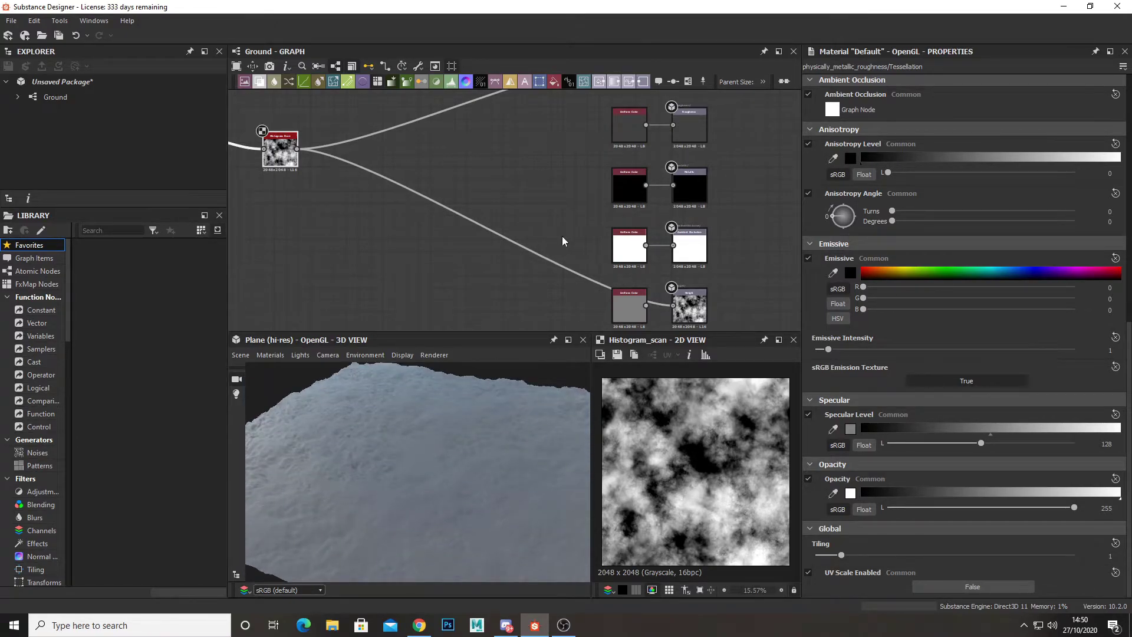
middle_click_drag(560, 244, 579, 264)
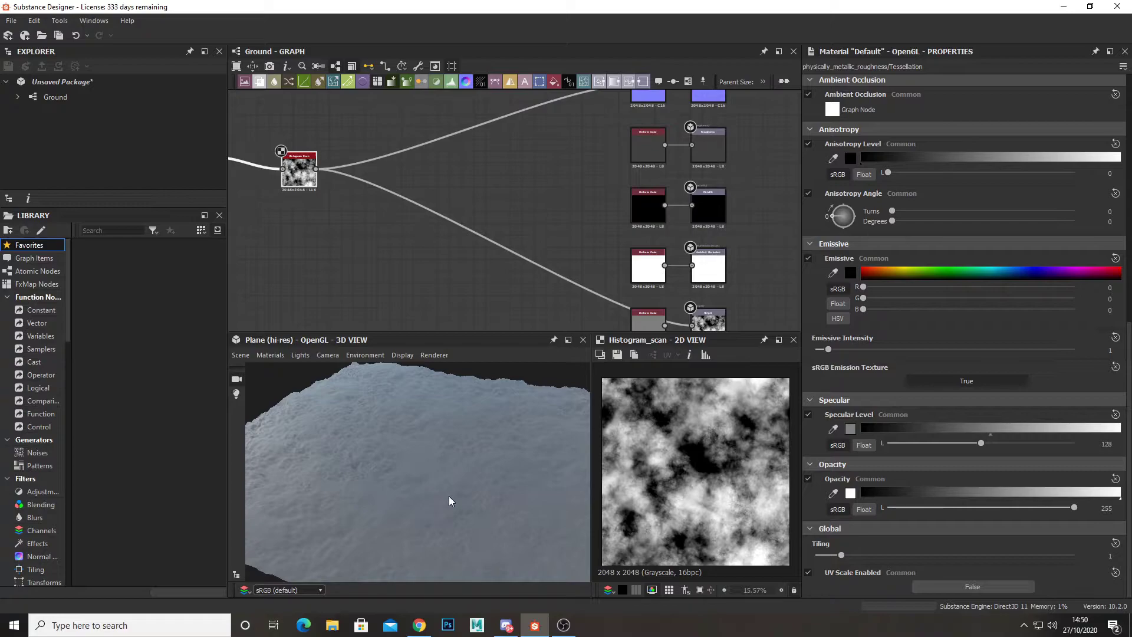
Step: Set the base colour Uniform Color to a neutral grey value of 125
right_click_drag(459, 487, 453, 458, "shift")
scroll(582, 263, "up", 5)
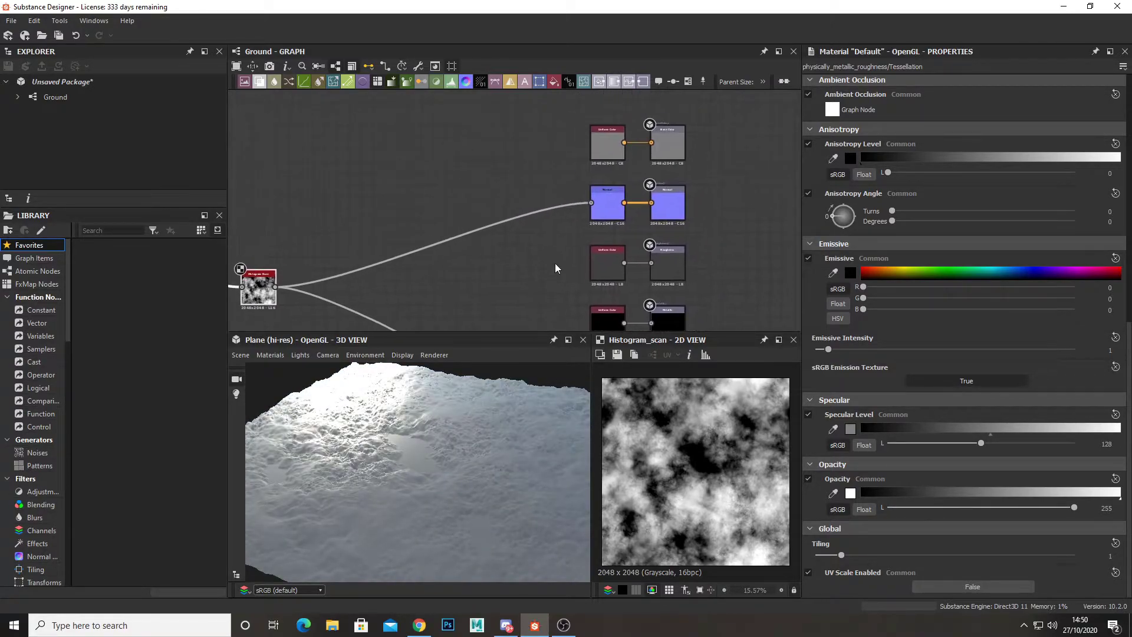
left_click(593, 143)
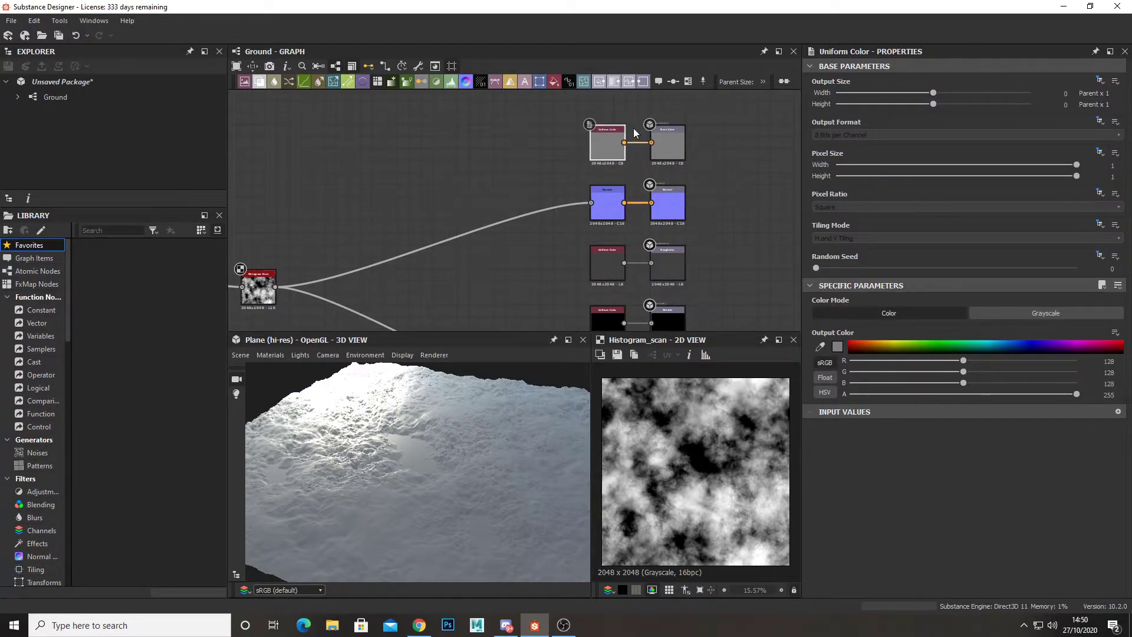
scroll(659, 133, "up", 1)
scroll(659, 133, "up", 2)
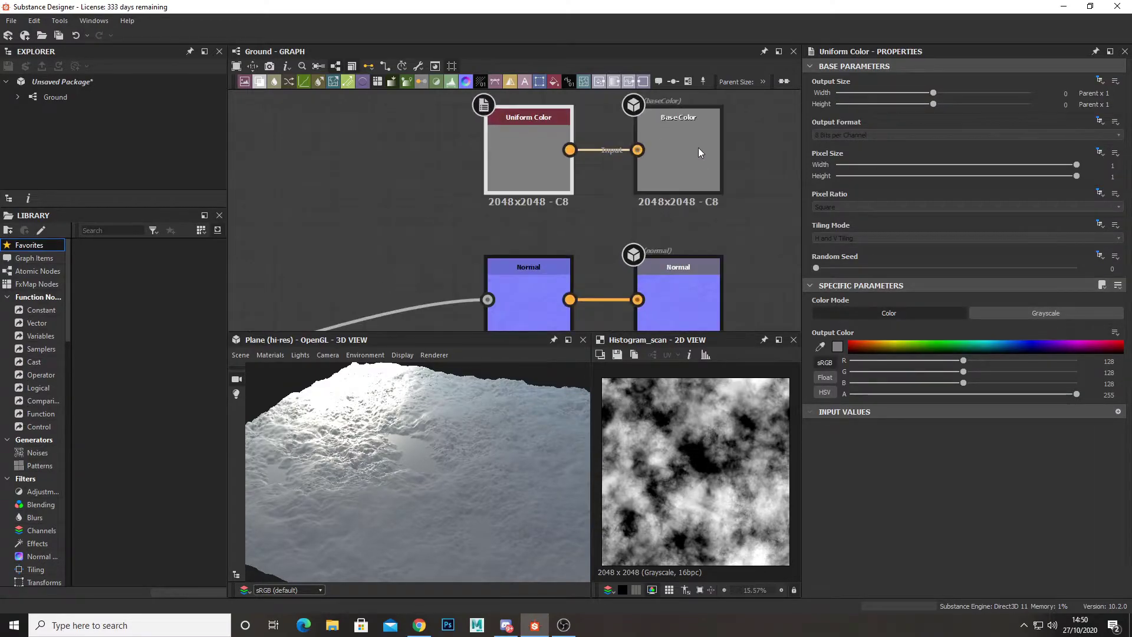
left_click(838, 346)
mouse_move(543, 362)
left_mouse_down()
mouse_move(533, 396)
mouse_move(522, 357)
left_mouse_up()
left_click(796, 297)
scroll(413, 237, "down", 5)
Step: Move the Clouds 2 and Histogram Scan nodes further left
middle_click_drag(327, 272, 473, 219)
scroll(473, 220, "up", 3)
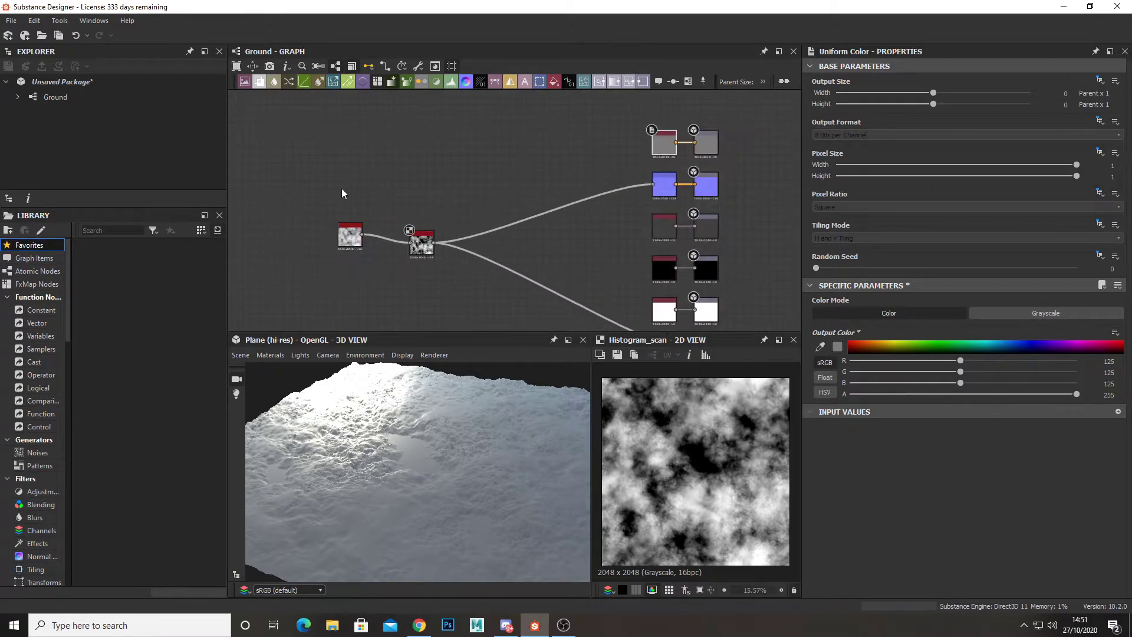
left_click_drag(353, 244, 298, 241)
left_click_drag(412, 245, 378, 237)
left_click_drag(413, 472, 421, 450)
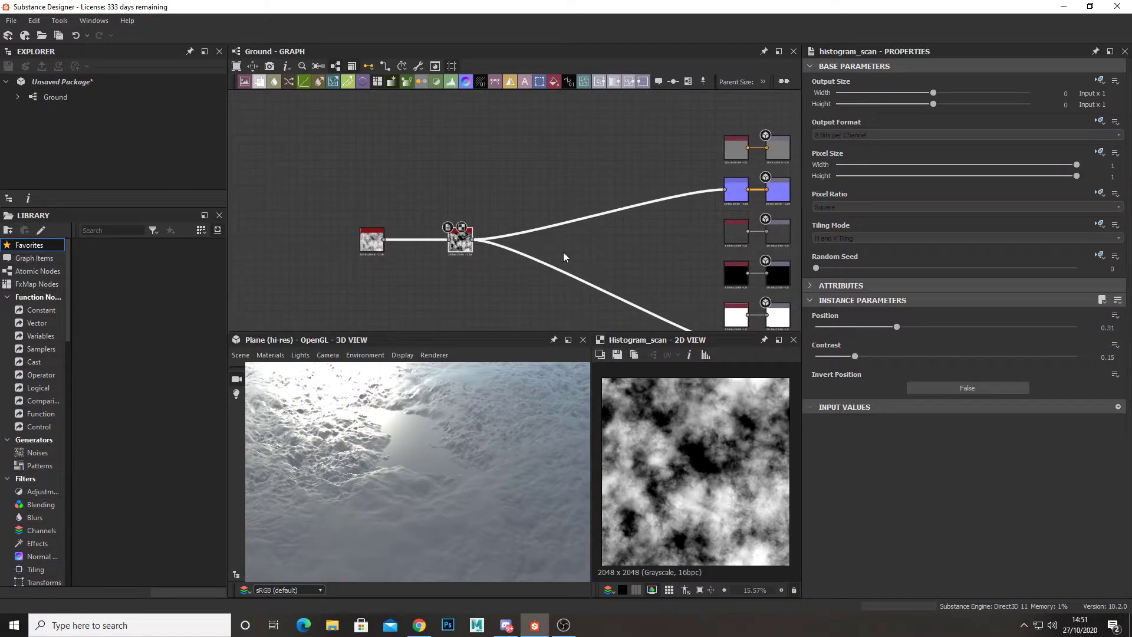
Step: Add a Water Level node to the Ground graph
key("space")
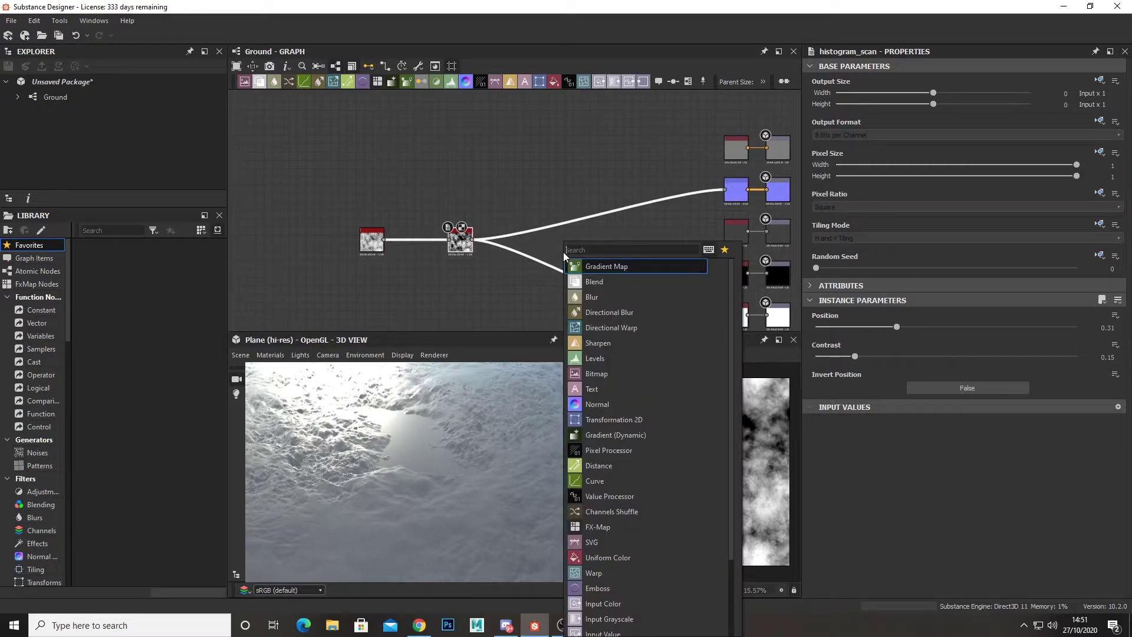
type("wate")
key("BackSpace")
key("BackSpace")
key("Escape")
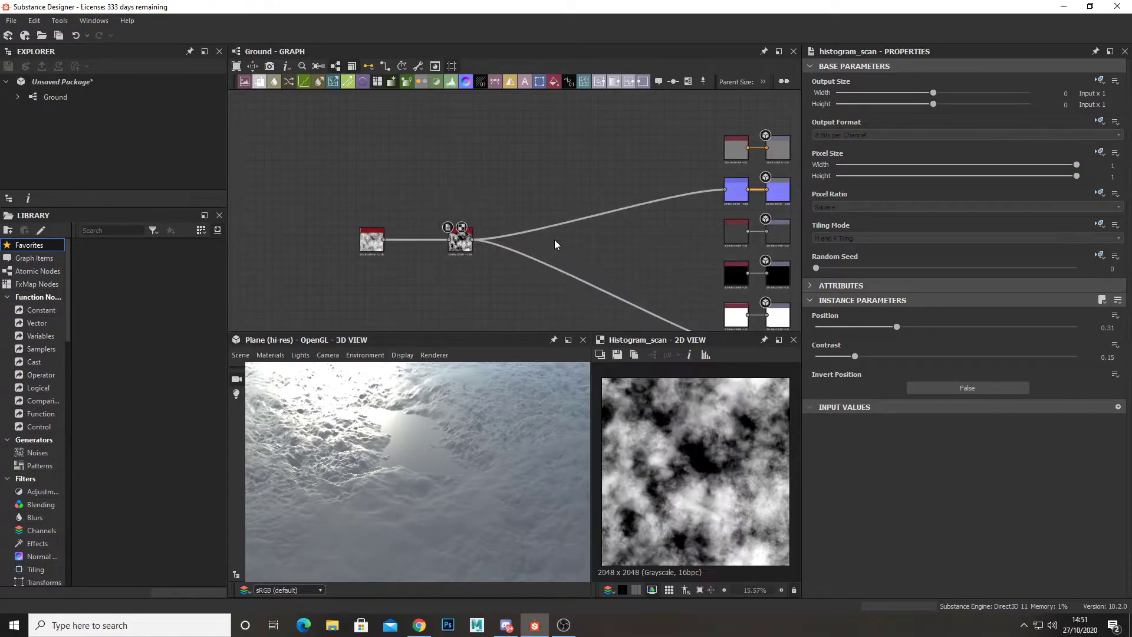
key("space")
type("wa")
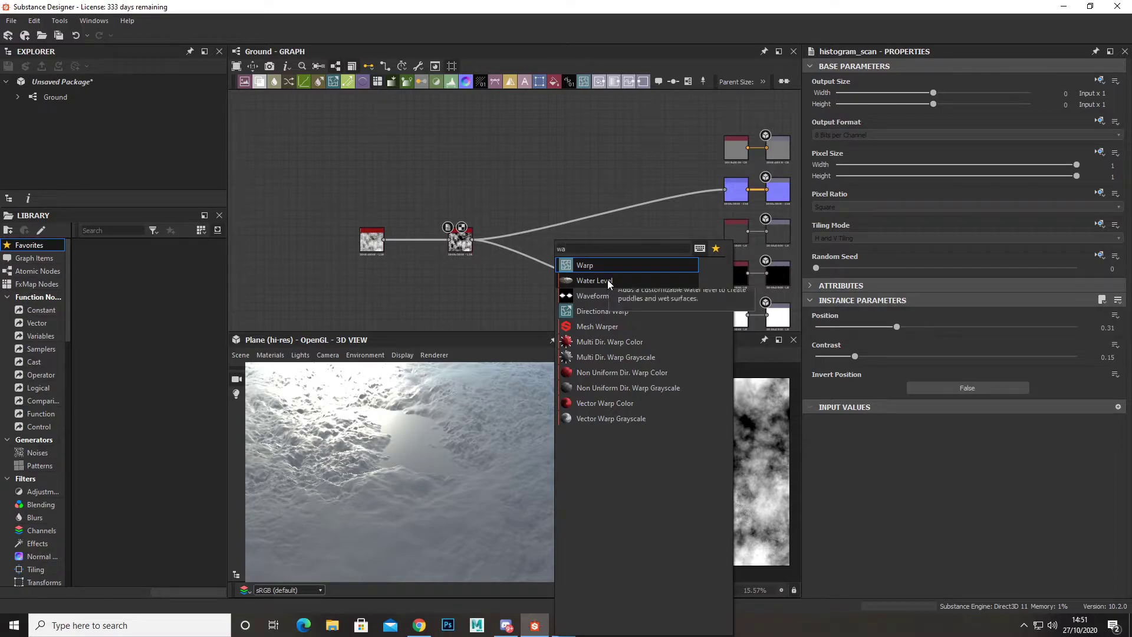
left_click(608, 280)
Step: Wire Histogram Scan and the Normal node into Water Level and check the wet preview
scroll(556, 249, "up", 1)
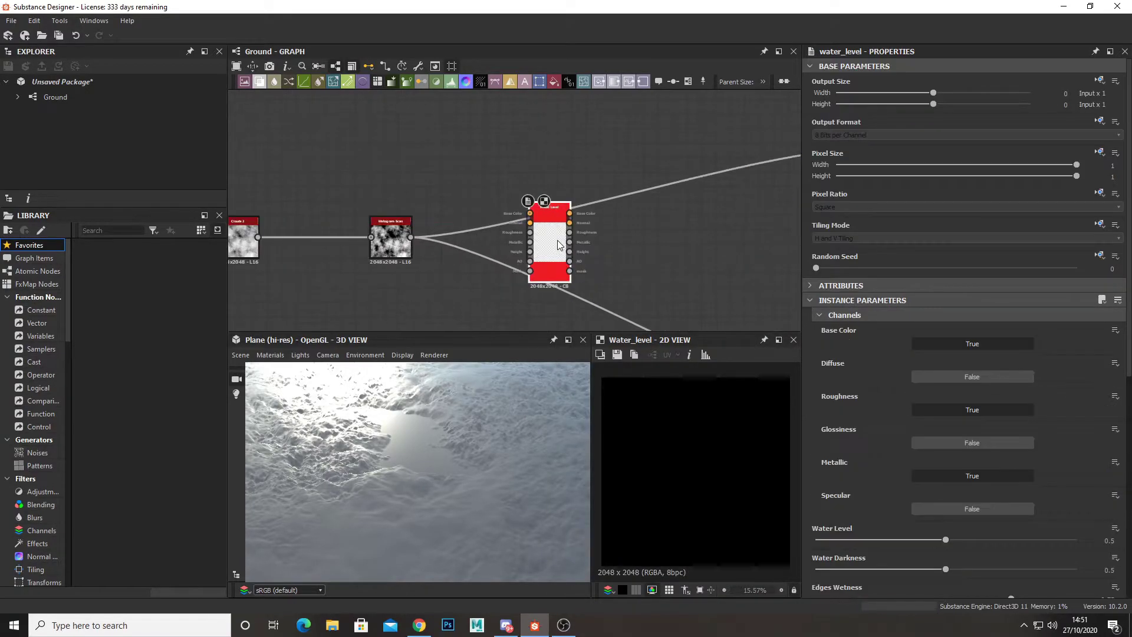
scroll(558, 239, "up", 3)
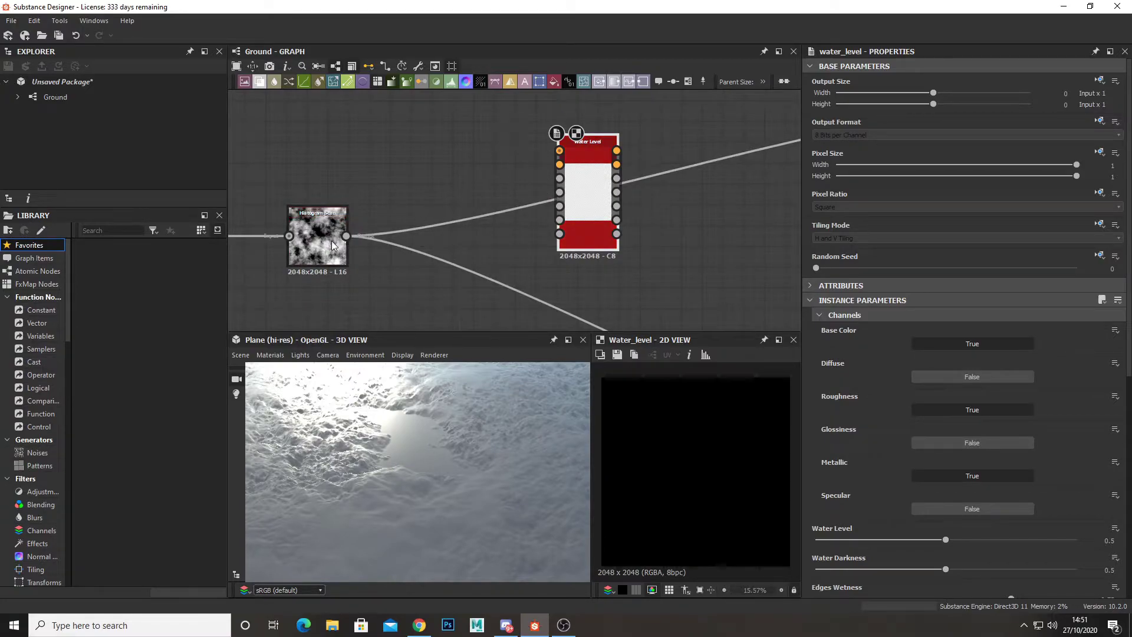
left_click_drag(347, 236, 544, 239)
scroll(560, 205, "down", 4)
left_click_drag(713, 187, 596, 211)
scroll(470, 221, "up", 4)
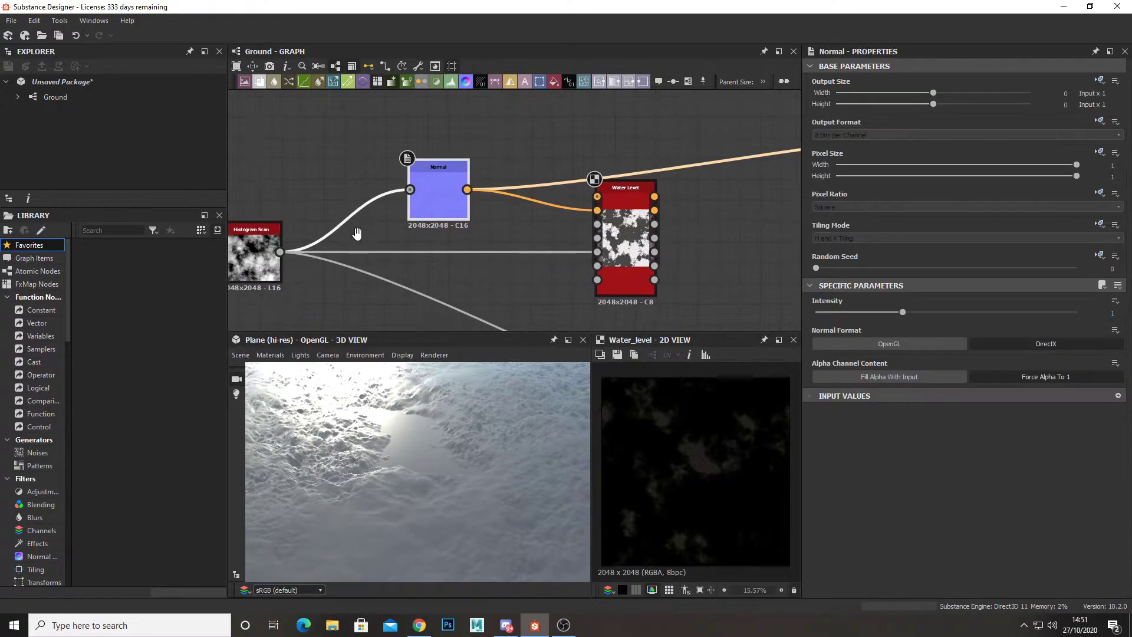
scroll(650, 186, "up", 4)
scroll(428, 184, "down", 3)
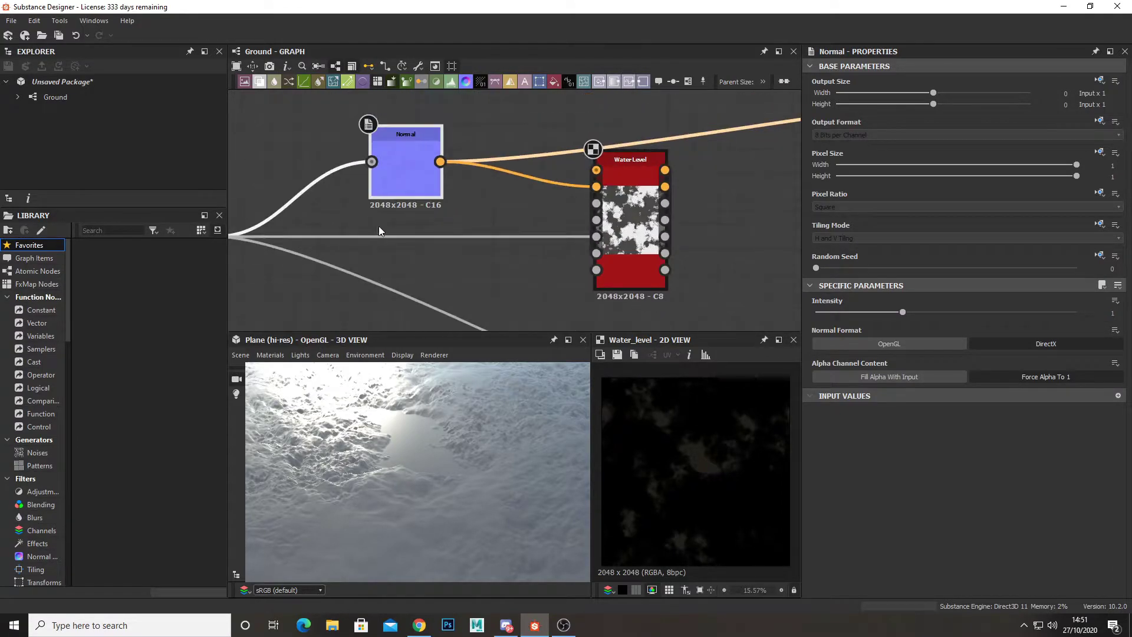
middle_click_drag(377, 225, 544, 163)
scroll(543, 163, "down", 3)
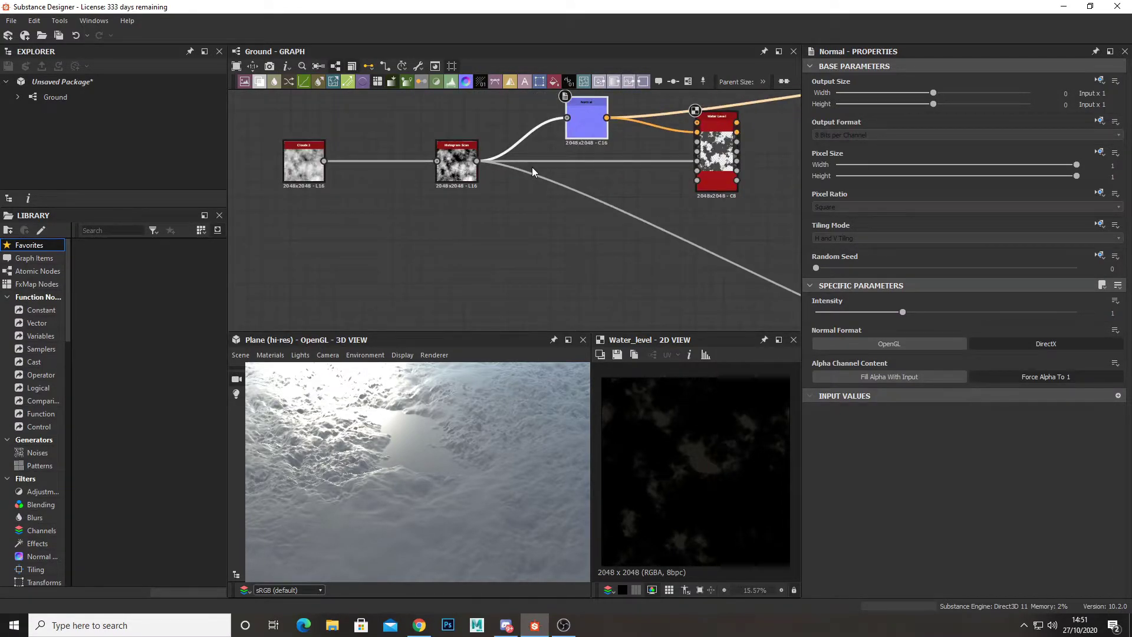
left_click_drag(506, 459, 440, 444)
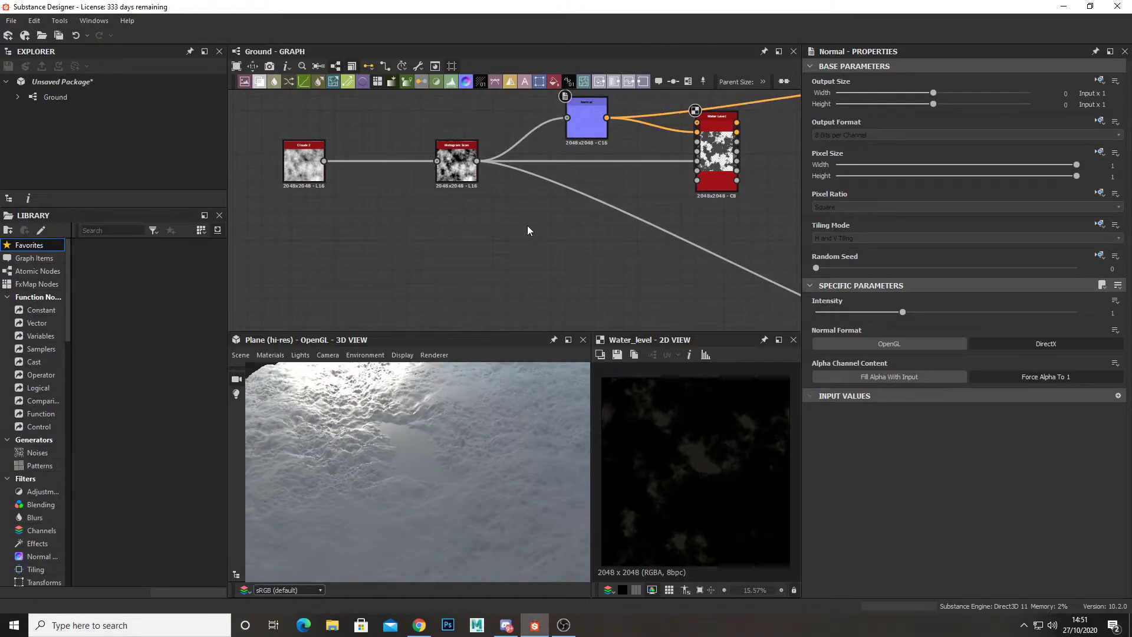
Step: Add a Levels node fed by the Histogram Scan output
key("space")
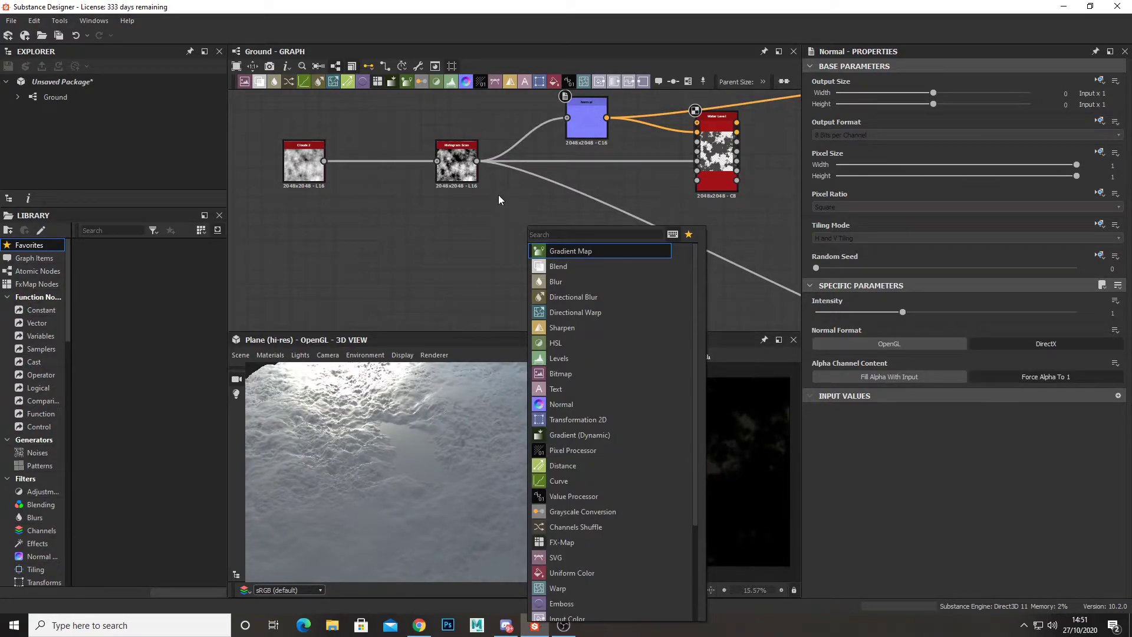
type("levels")
key("Return")
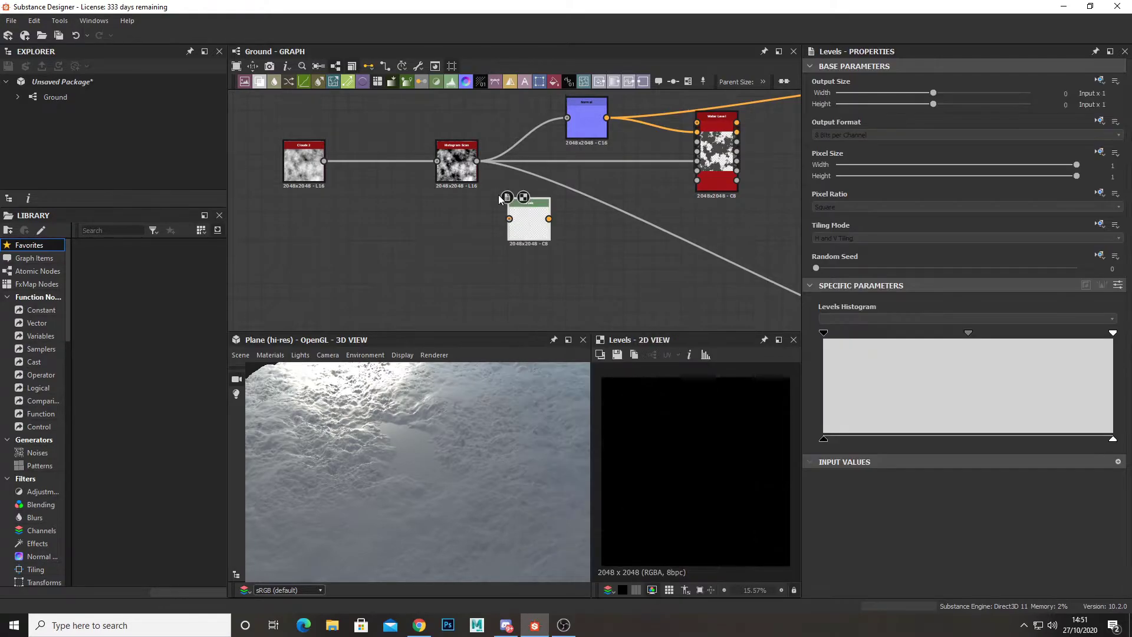
left_click_drag(477, 161, 510, 219)
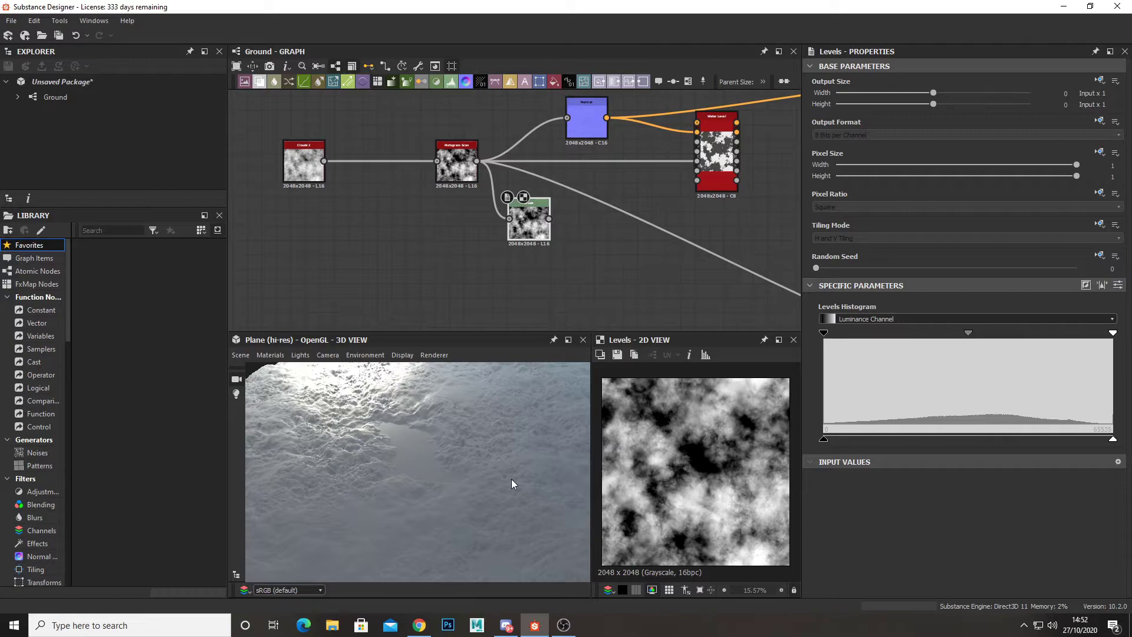
Step: Compress the Levels range to soft mid-grey and wire it into Water Level's Roughness
left_click_drag(827, 439, 986, 440)
scroll(692, 461, "down", 3)
scroll(693, 462, "up", 2)
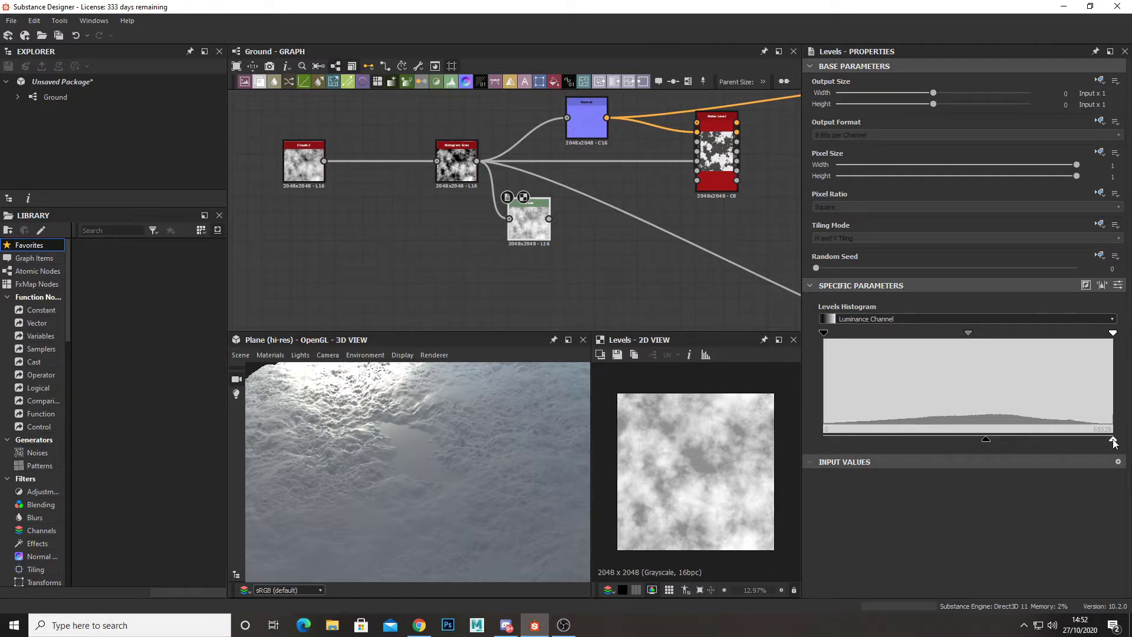
left_click_drag(1113, 439, 1030, 441)
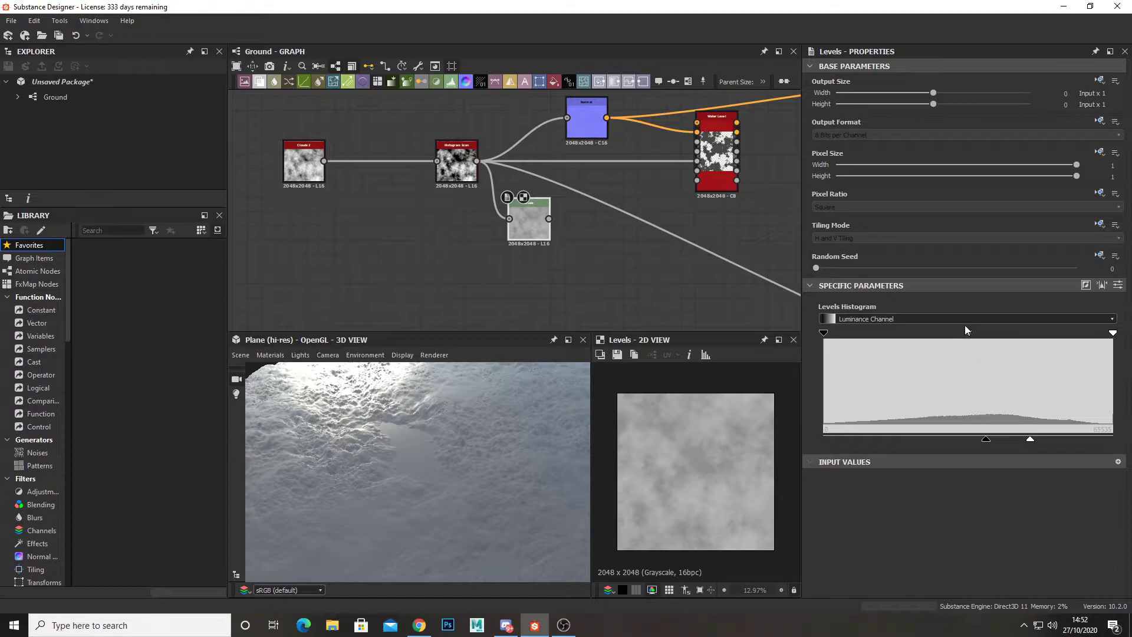
mouse_move(968, 334)
left_mouse_down()
mouse_move(928, 333)
mouse_move(1003, 334)
mouse_move(926, 334)
mouse_move(1012, 334)
mouse_move(943, 334)
mouse_move(999, 334)
mouse_move(969, 334)
left_mouse_up()
left_click_drag(986, 438, 827, 438)
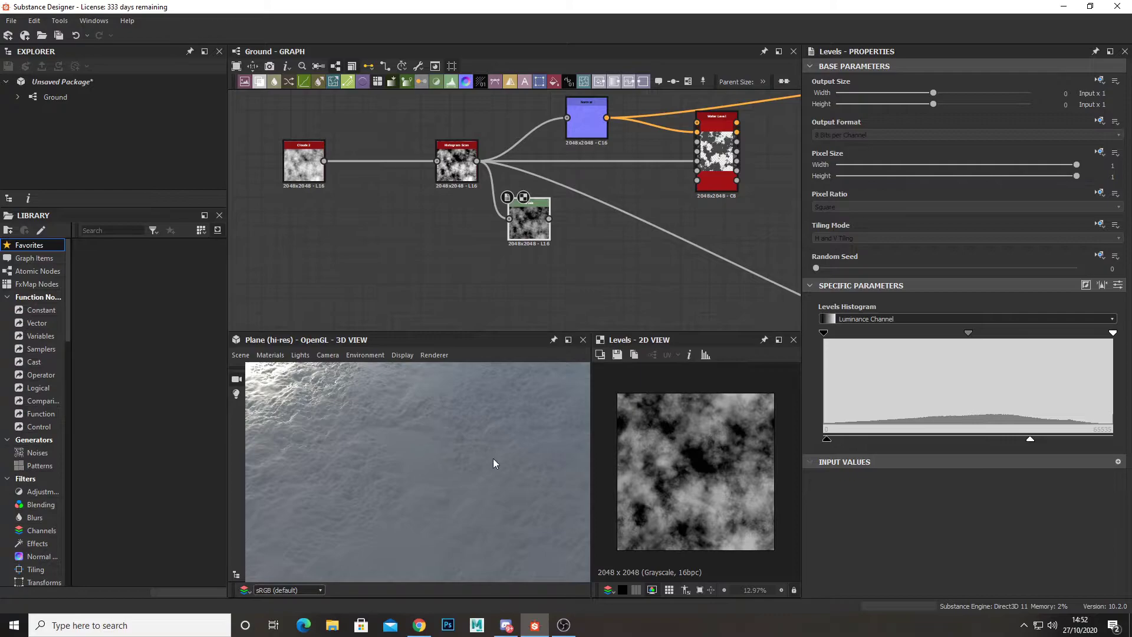
middle_click_drag(525, 316, 453, 340)
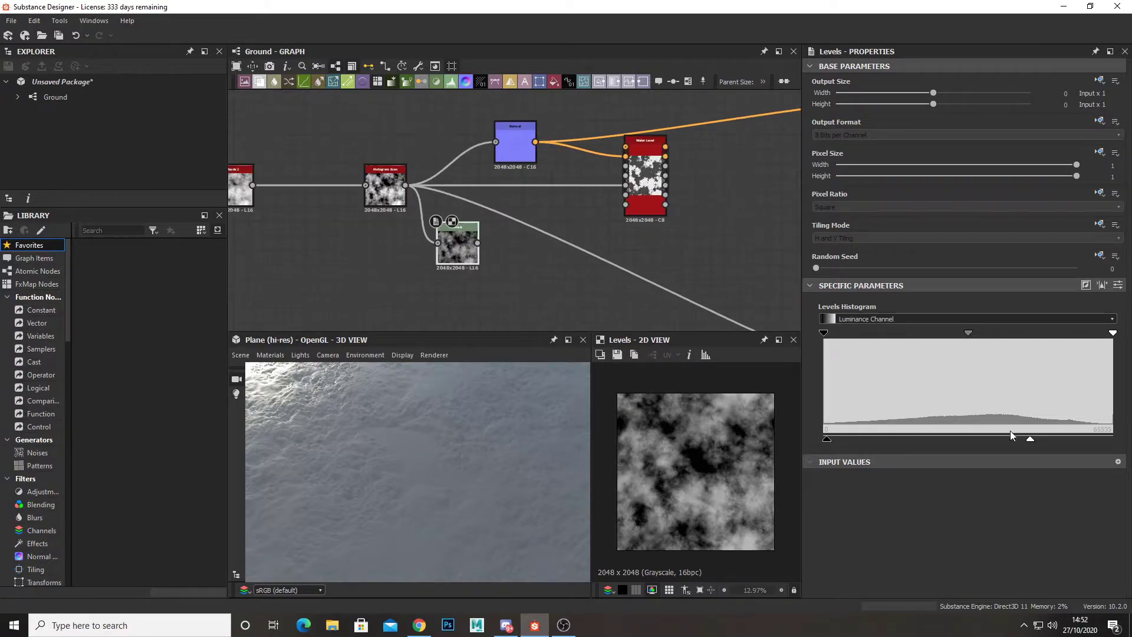
left_click_drag(1030, 439, 946, 439)
left_click_drag(824, 439, 883, 440)
scroll(476, 244, "up", 4)
left_click_drag(384, 295, 640, 162)
Step: Turn off the Water Level node's Metallic channel
left_click(690, 193)
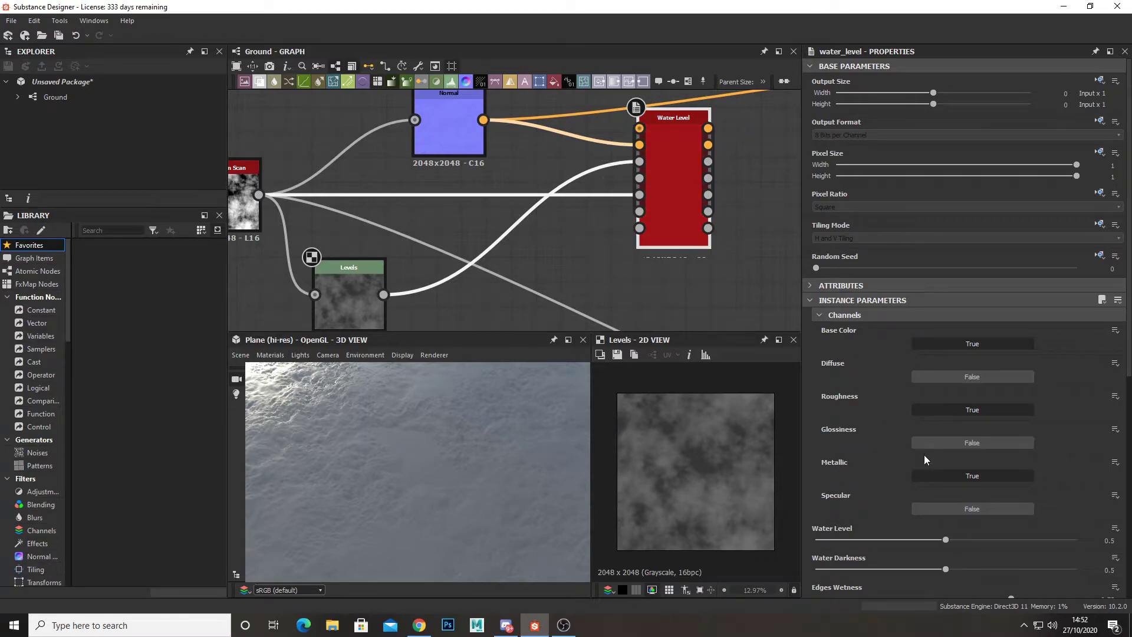
left_click(935, 474)
scroll(590, 220, "down", 2)
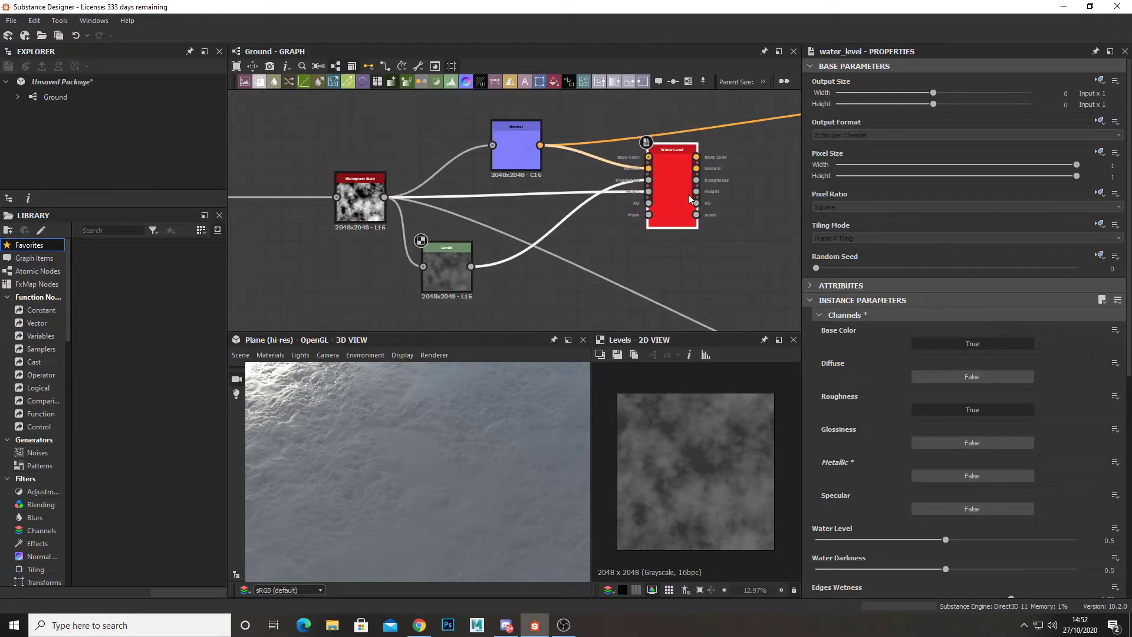
middle_click_drag(688, 193, 566, 222)
scroll(566, 222, "up", 2)
scroll(568, 221, "down", 1)
scroll(539, 211, "up", 2)
scroll(570, 222, "up", 1)
middle_click_drag(509, 222, 643, 221)
scroll(524, 240, "down", 1)
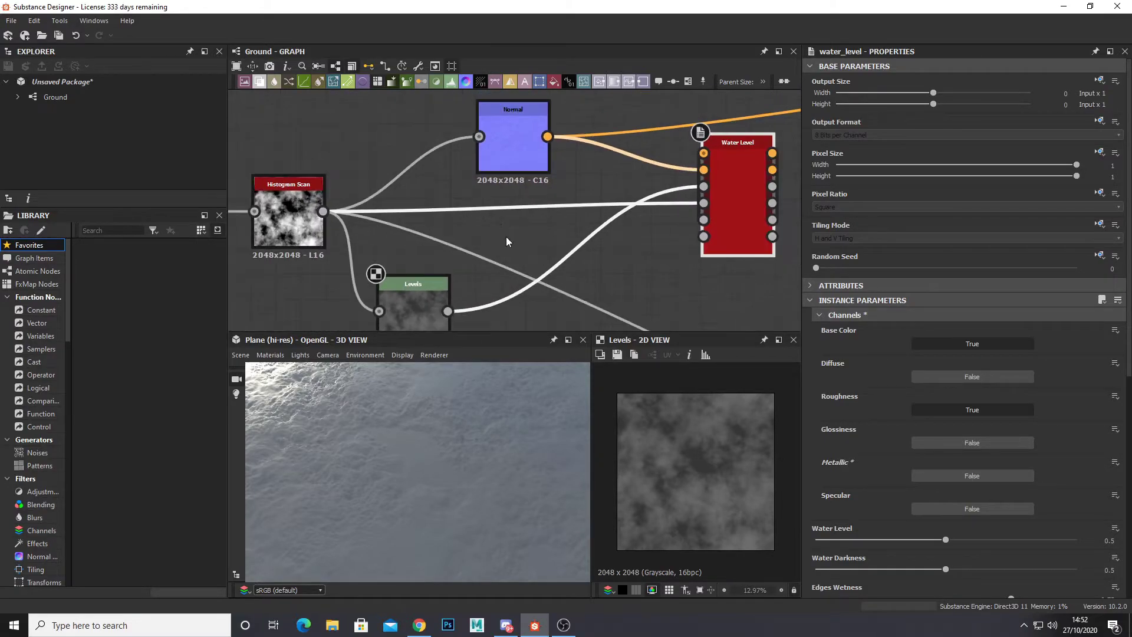
scroll(300, 216, "down", 2)
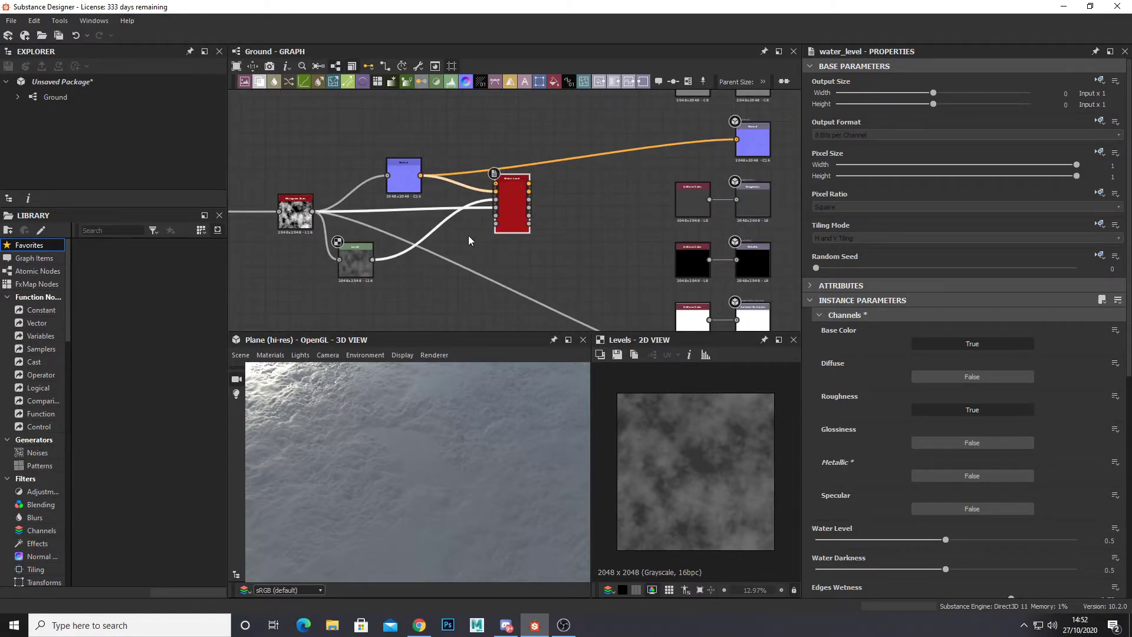
Step: Add an Ambient Occlusion (HBAO) node fed from the Histogram Scan output
key("space")
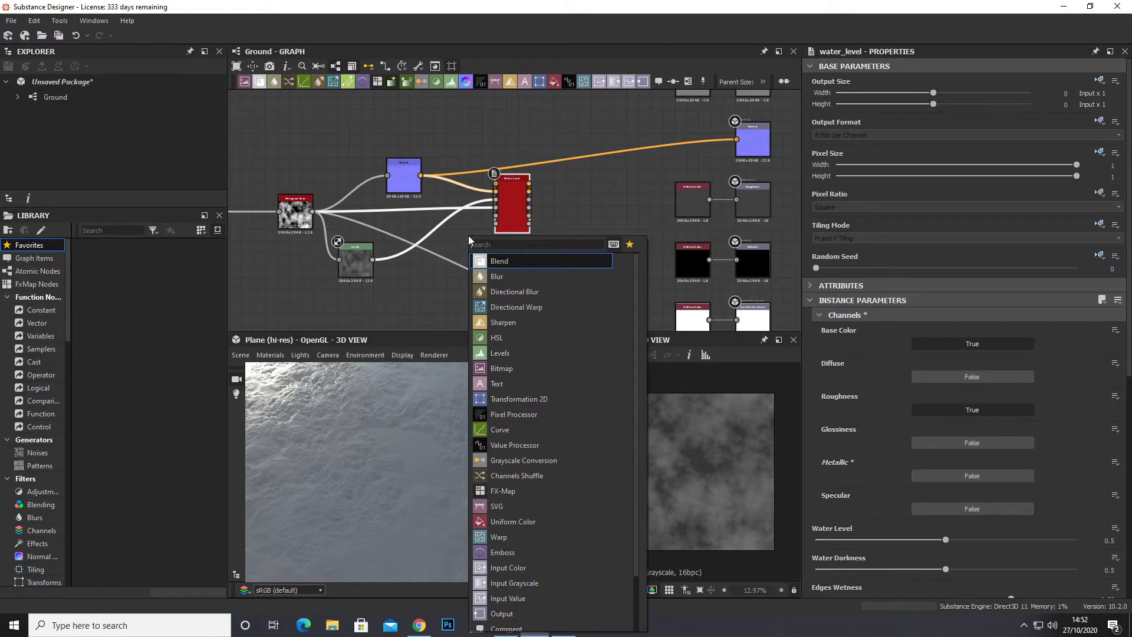
type("ao")
key("BackSpace")
type("mbi")
key("BackSpace")
key("Escape")
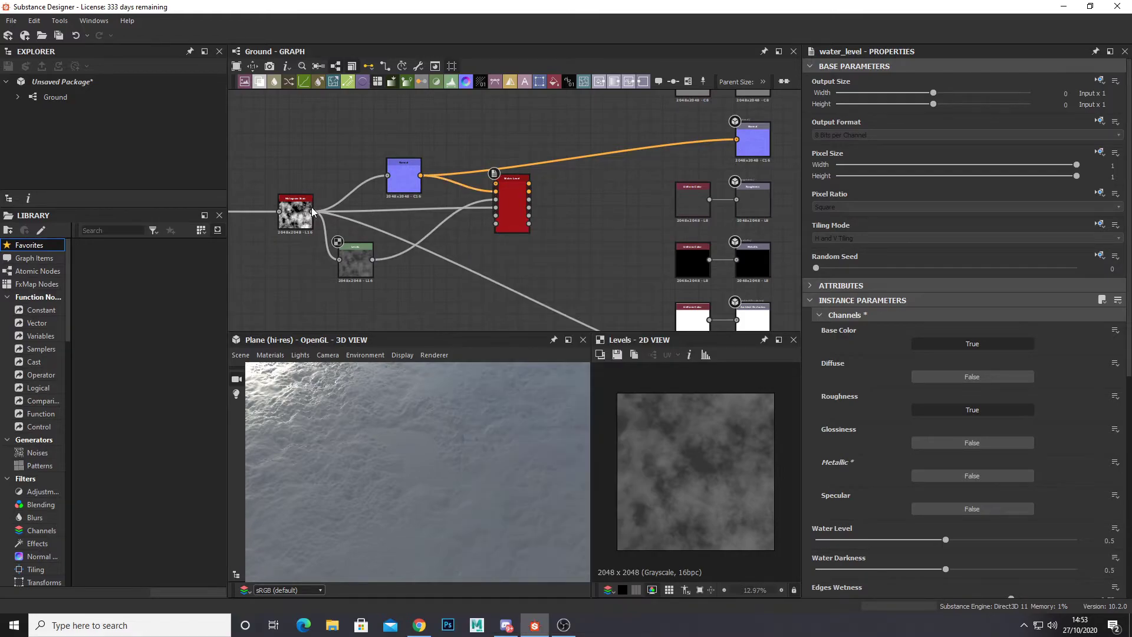
left_click_drag(313, 211, 487, 251)
type("ambie")
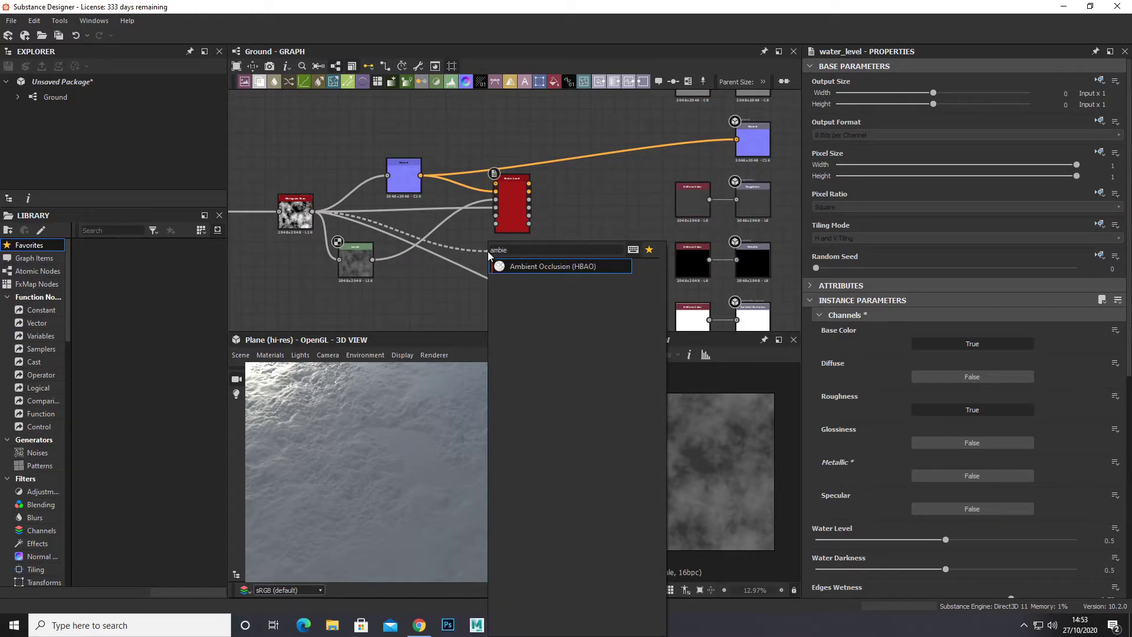
key("Return")
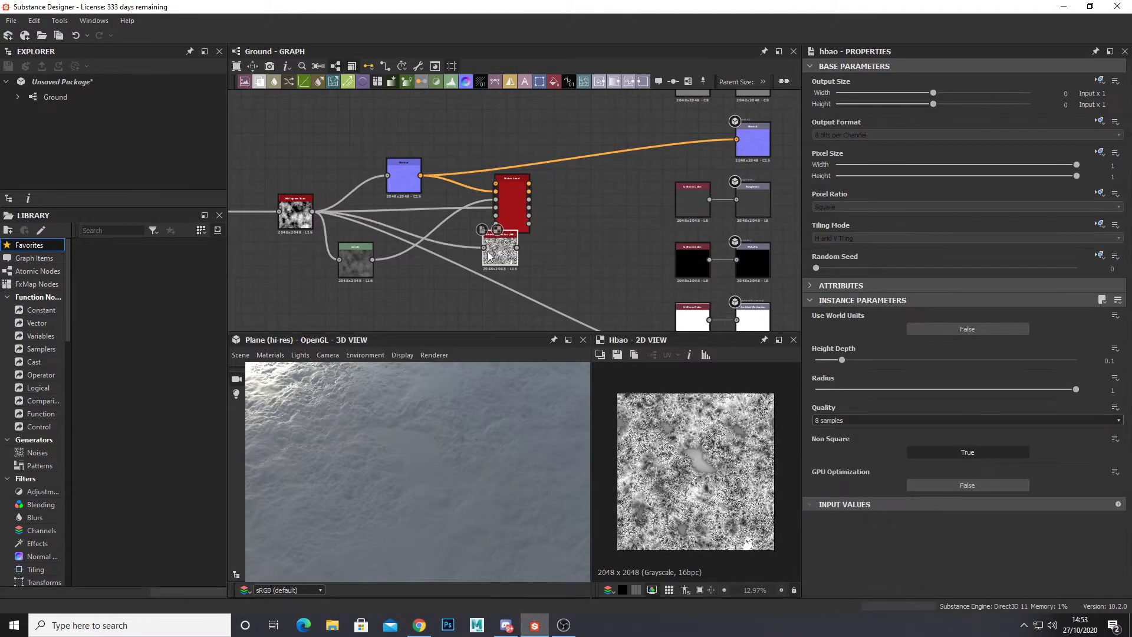
scroll(487, 251, "up", 4)
left_click_drag(528, 250, 378, 224)
middle_click_drag(378, 224, 619, 254)
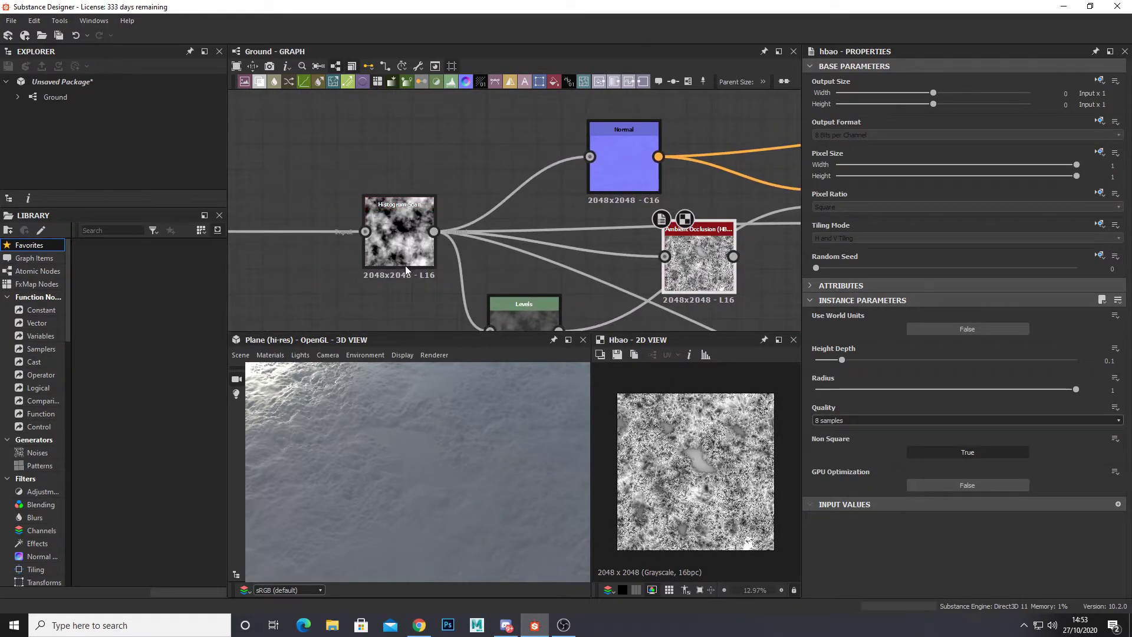
middle_click_drag(738, 263, 606, 236)
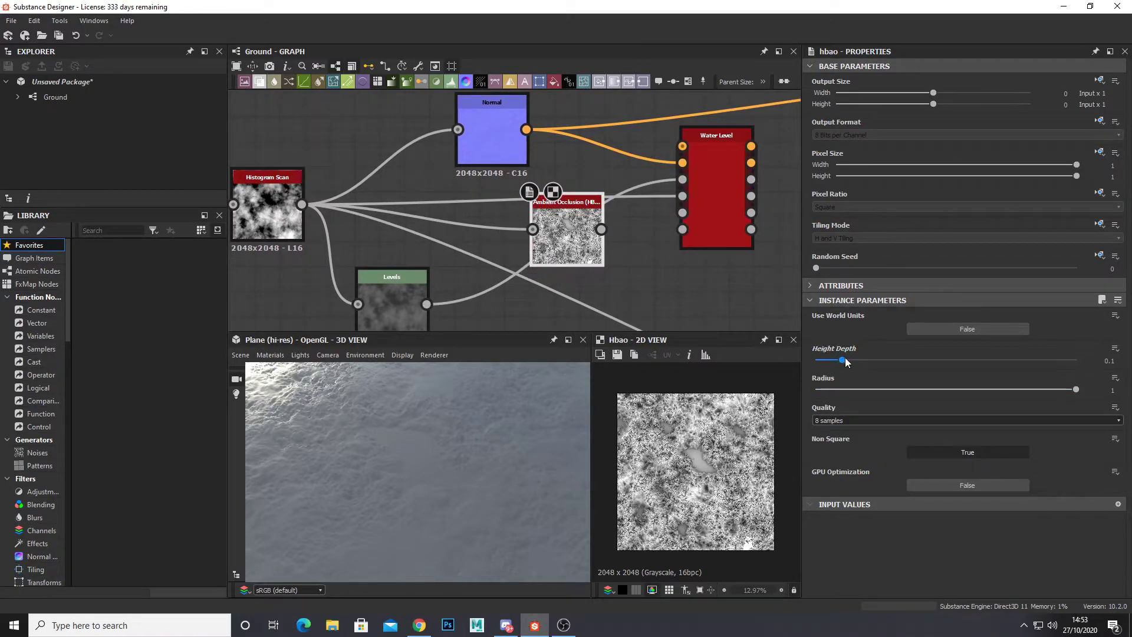
Step: Set the HBAO Height Depth to 0.17 and Quality to 16 samples
left_click_drag(844, 361, 860, 361)
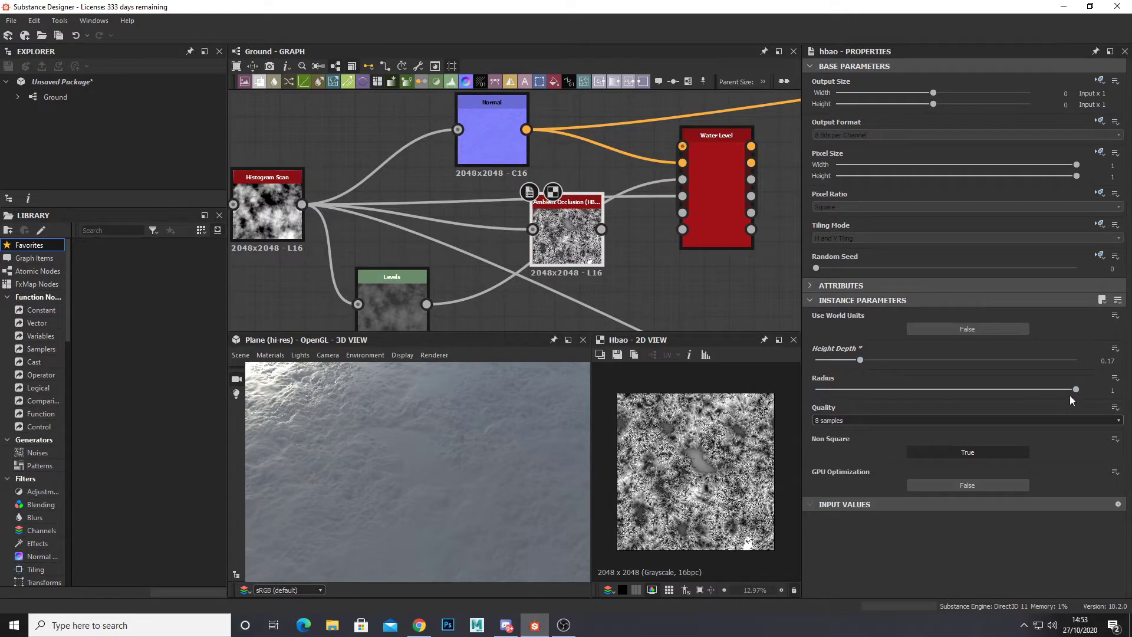
left_click(873, 420)
left_click(847, 441)
Step: Connect the HBAO output to Water Level's AO input
scroll(621, 213, "up", 3)
scroll(621, 213, "up", 2)
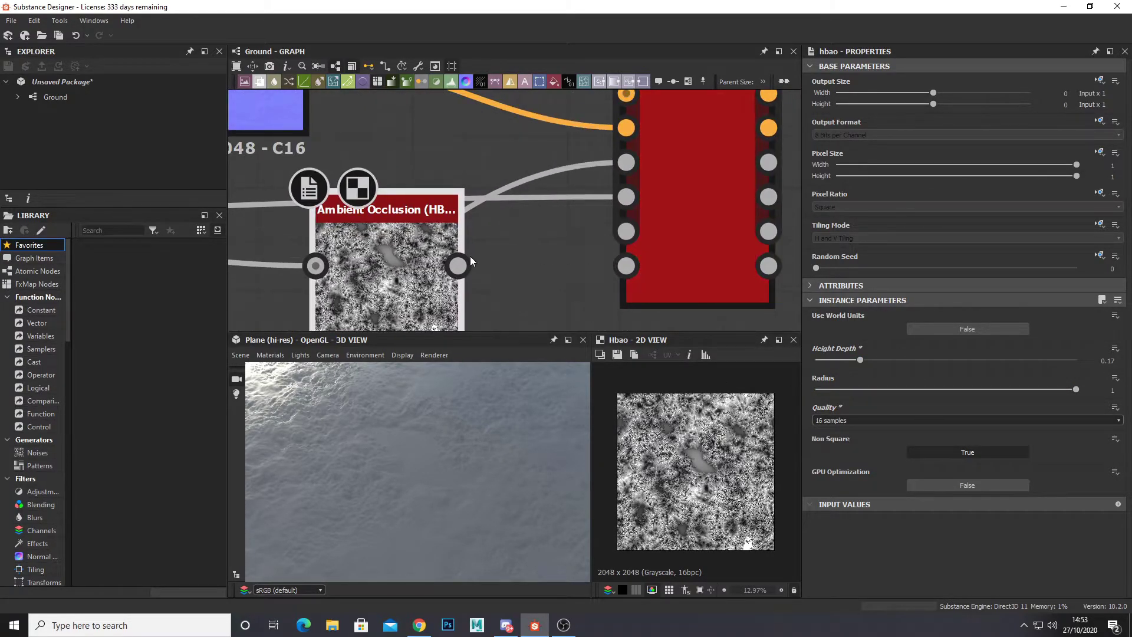
left_click_drag(459, 266, 626, 231)
scroll(578, 254, "down", 5)
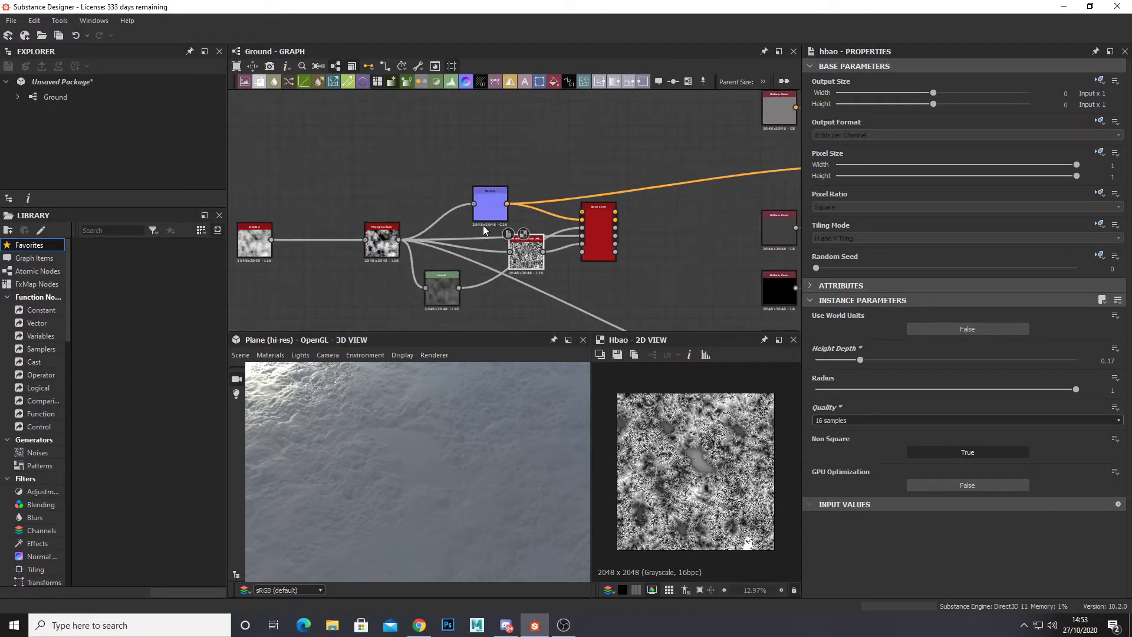
middle_click_drag(483, 225, 636, 227)
scroll(636, 226, "down", 3)
left_click_drag(414, 187, 639, 302)
left_click(589, 282)
scroll(515, 204, "up", 3)
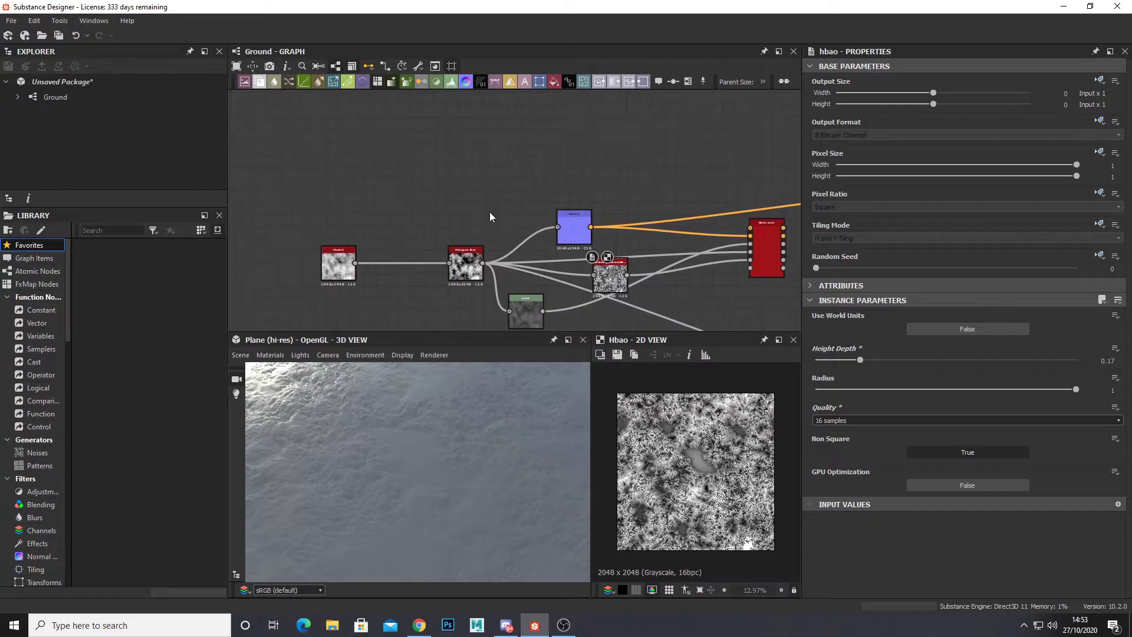
Step: Check the reference images in the browser, then add a Gradient Map node
left_click(419, 625)
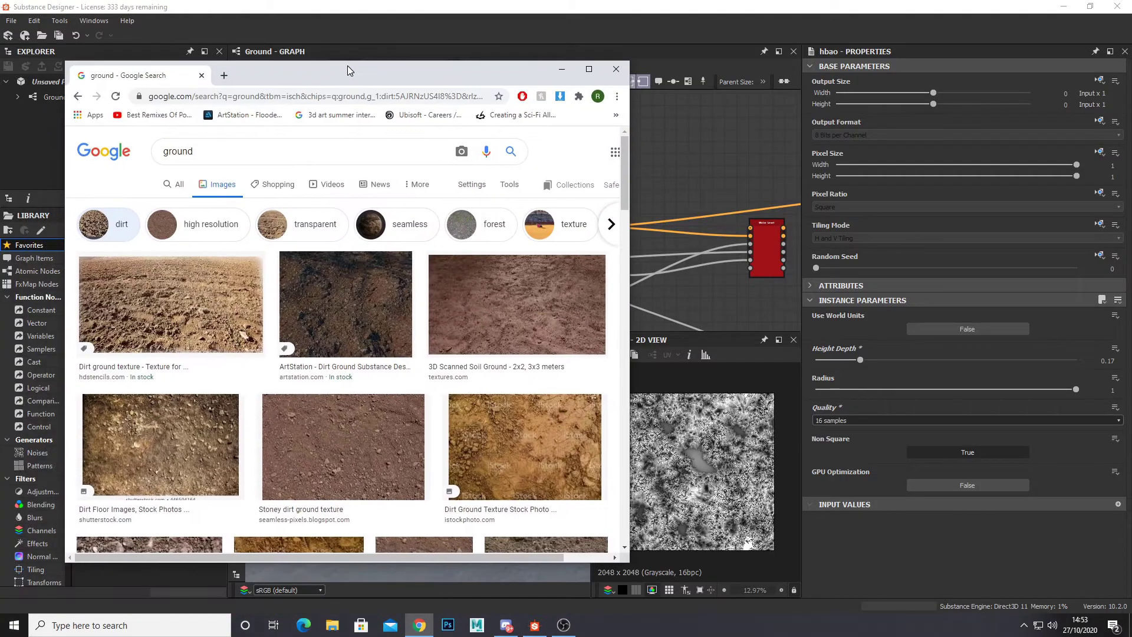
left_click_drag(348, 65, 245, 93)
left_click(460, 97)
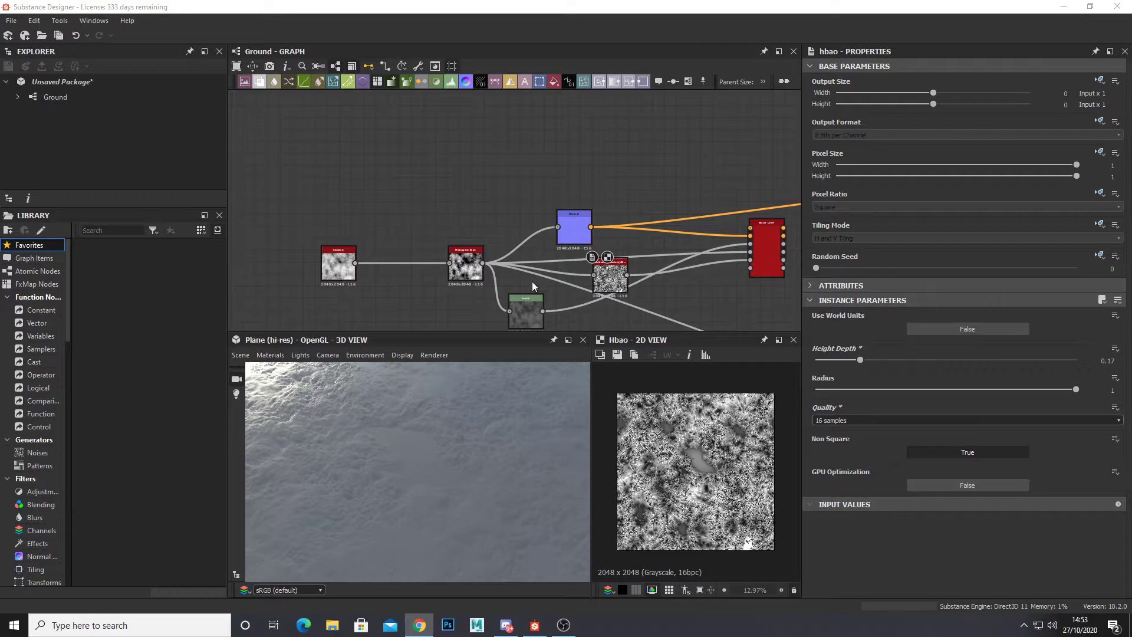
key("space")
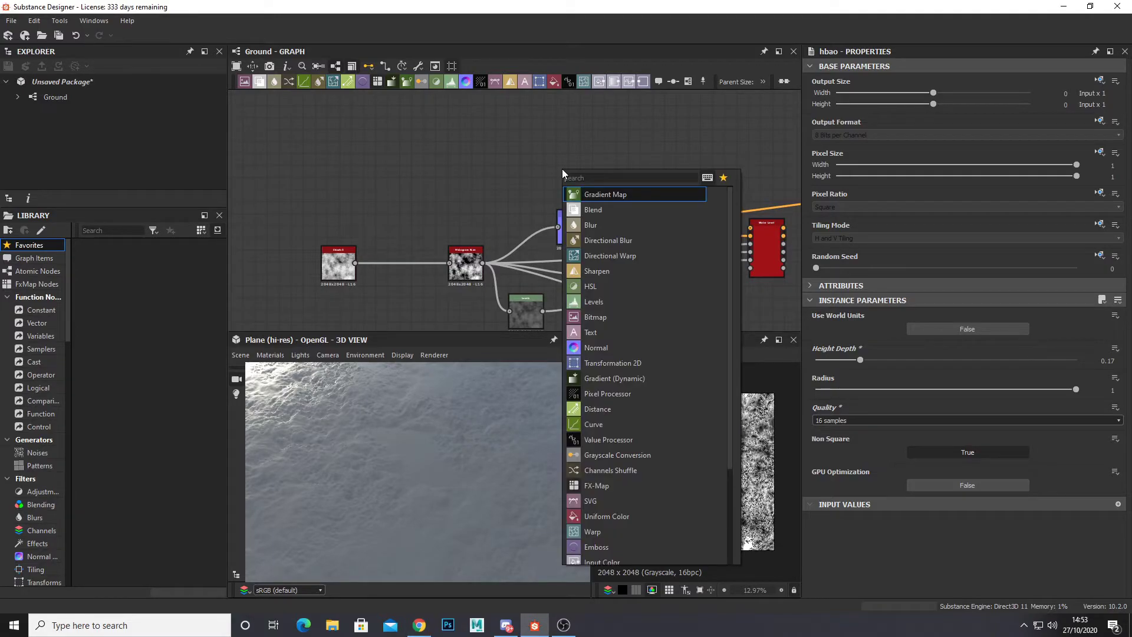
left_click(634, 196)
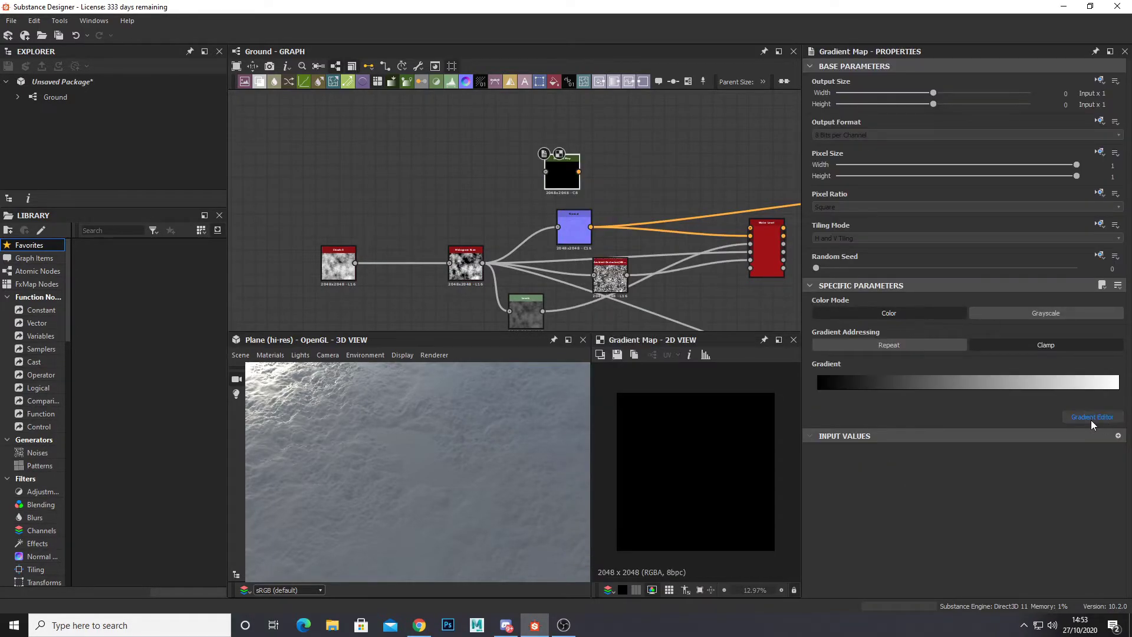
Step: Sample a first mud gradient and feed Histogram Scan into the Gradient Map
left_click(1088, 417)
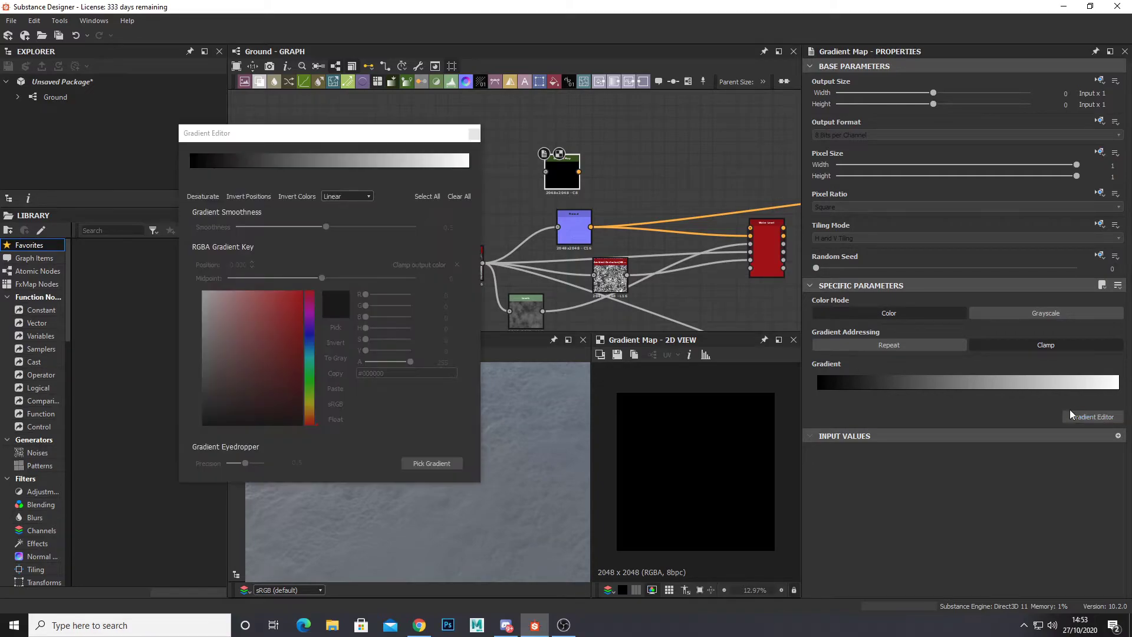
left_click(429, 464)
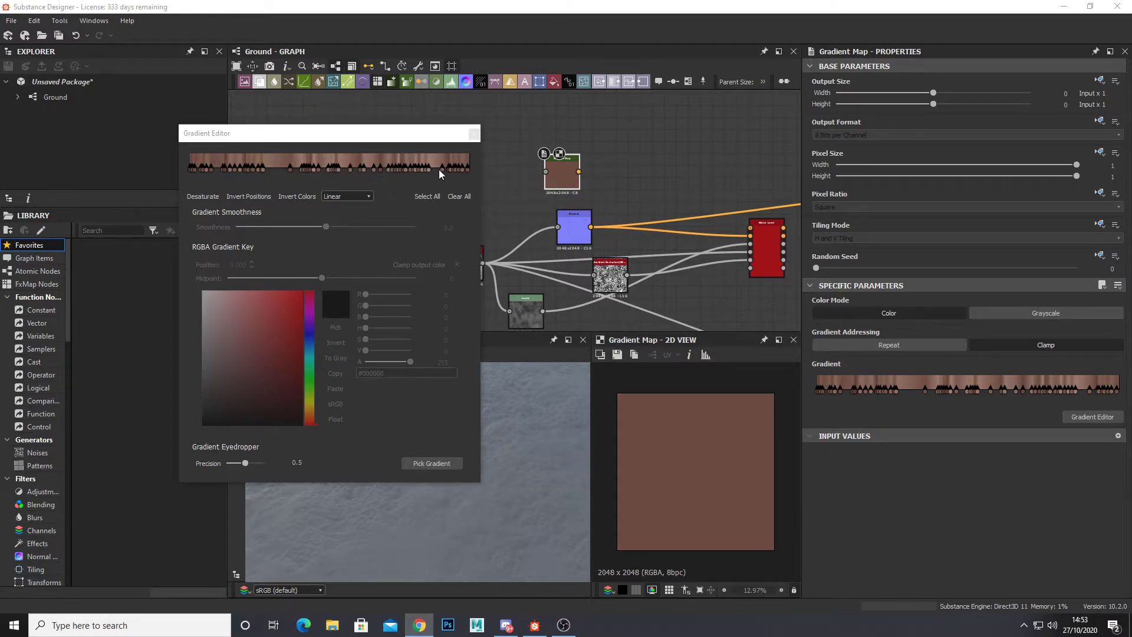
left_click(473, 133)
left_click_drag(482, 262, 546, 171)
scroll(719, 415, "up", 1)
Step: Set gradient sampling precision to 0.1 and resample a pinkish-brown mud gradient from the reference
left_click(1093, 416)
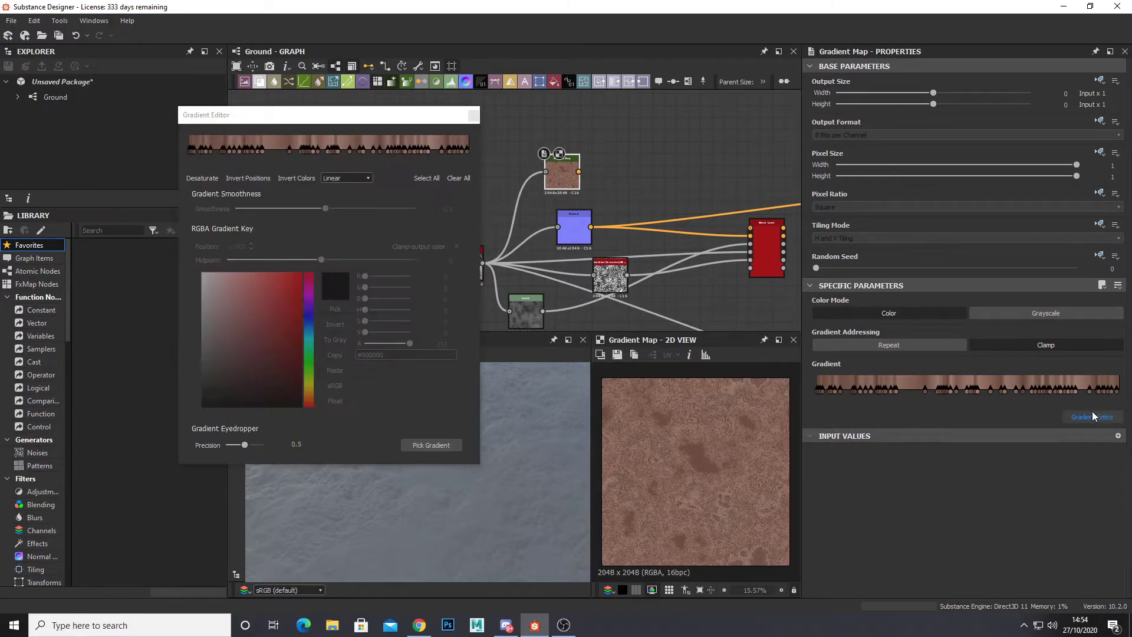
left_click_drag(245, 445, 240, 445)
left_click(302, 443)
double_click(298, 441)
type("0.1")
key("Return")
left_click(427, 445)
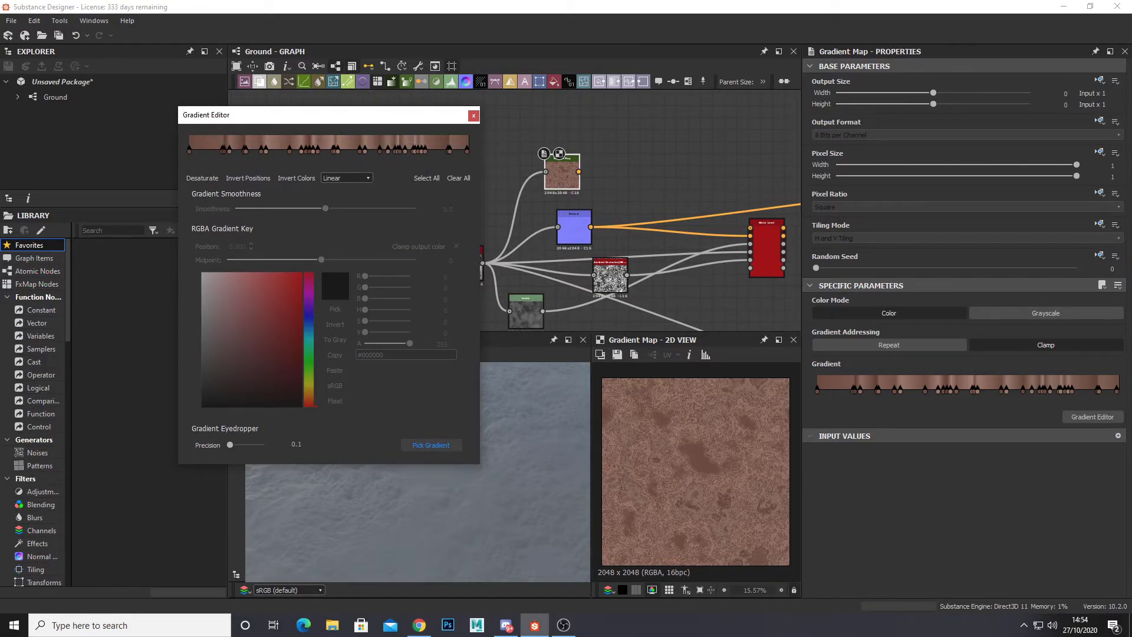
left_click_drag(607, 472, 785, 472)
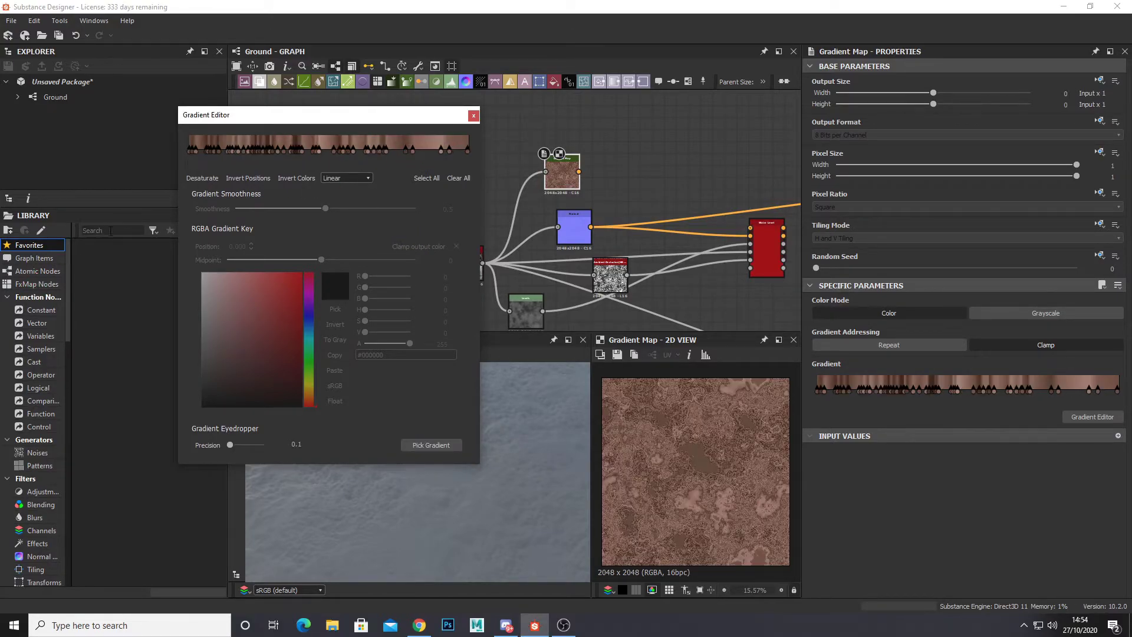
left_click(431, 444)
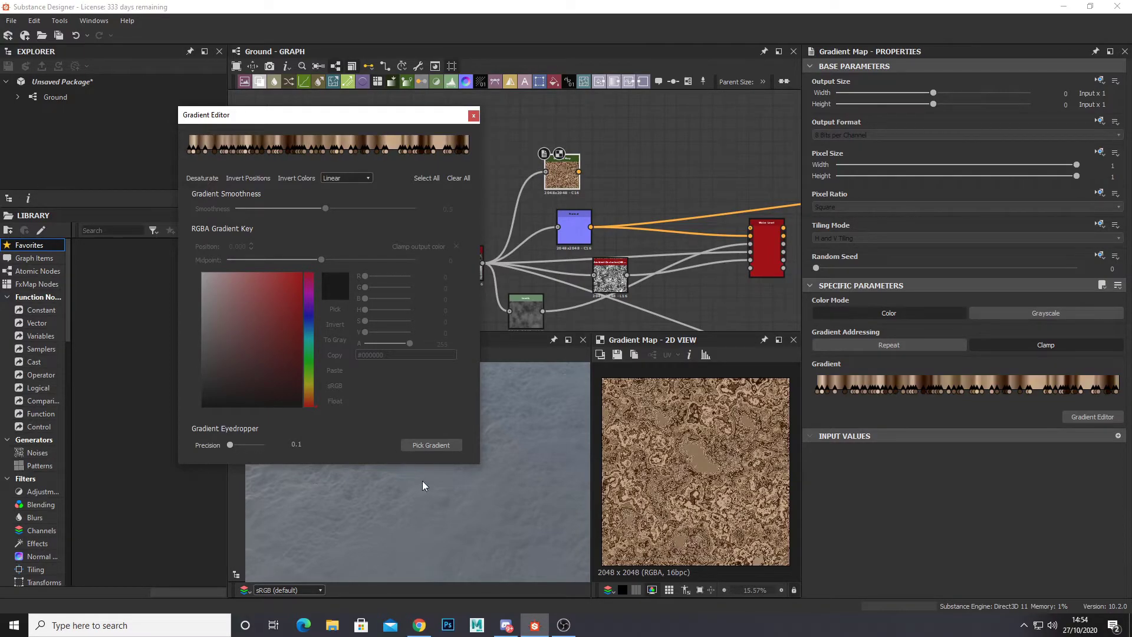
left_click(433, 446)
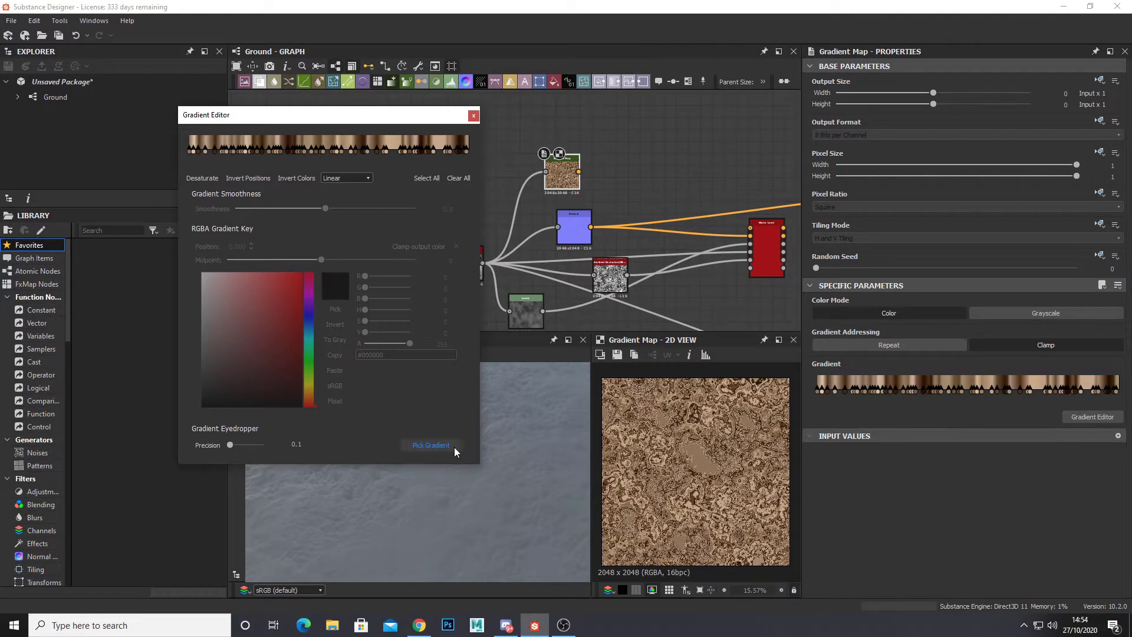
left_click_drag(194, 262, 333, 262)
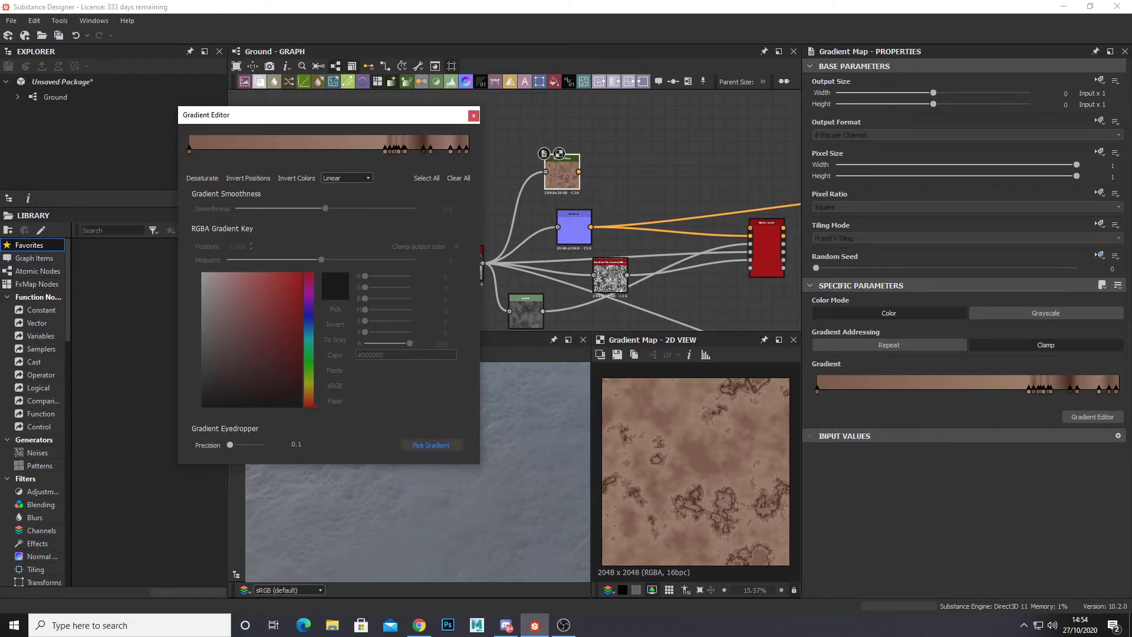
Step: Close the Gradient Editor and link the Gradient Map output to Water Level's Base Color
left_click(473, 115)
middle_click_drag(655, 154, 482, 135)
scroll(482, 135, "up", 2)
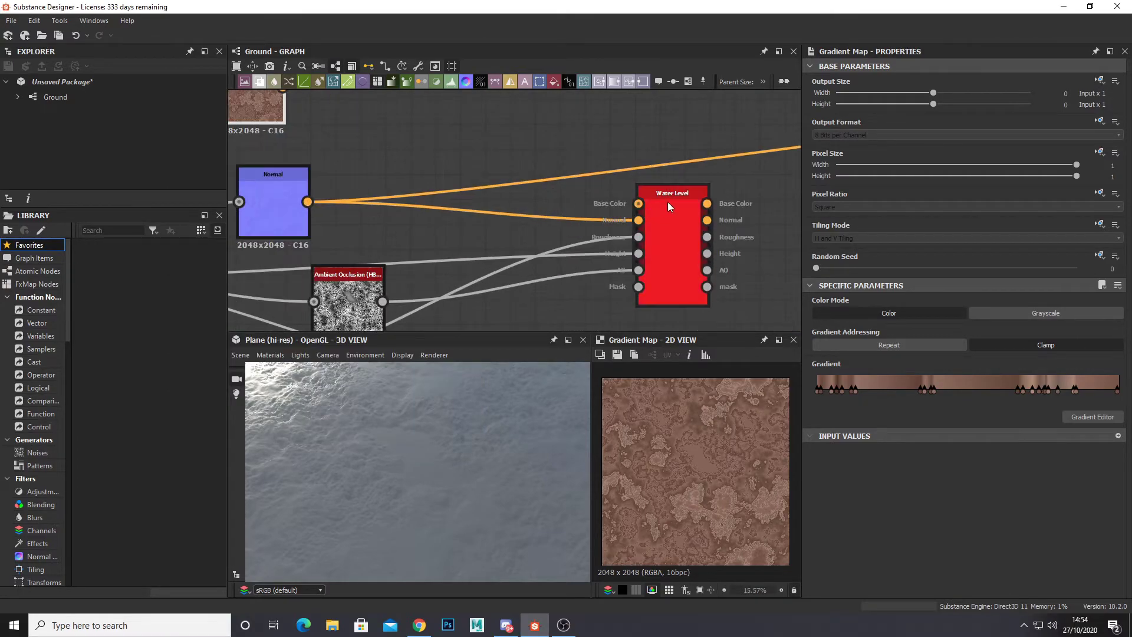
scroll(386, 144, "down", 2)
left_click_drag(319, 106, 587, 181)
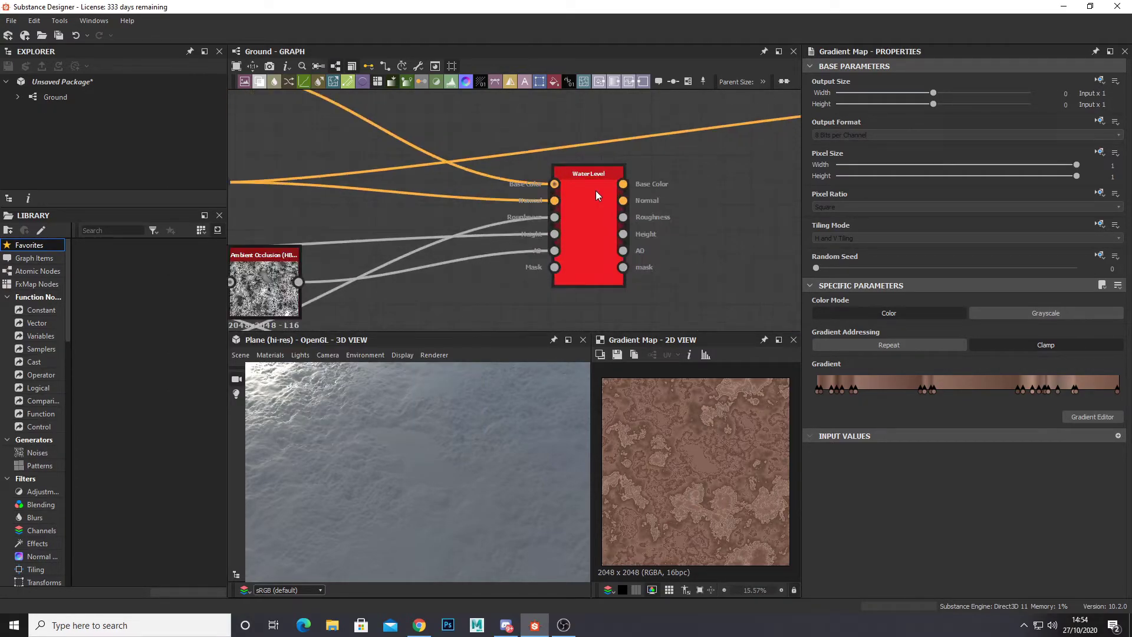
Step: Connect Water Level's roughness result to the Roughness output node
middle_click_drag(595, 192, 541, 201)
scroll(576, 210, "down", 2)
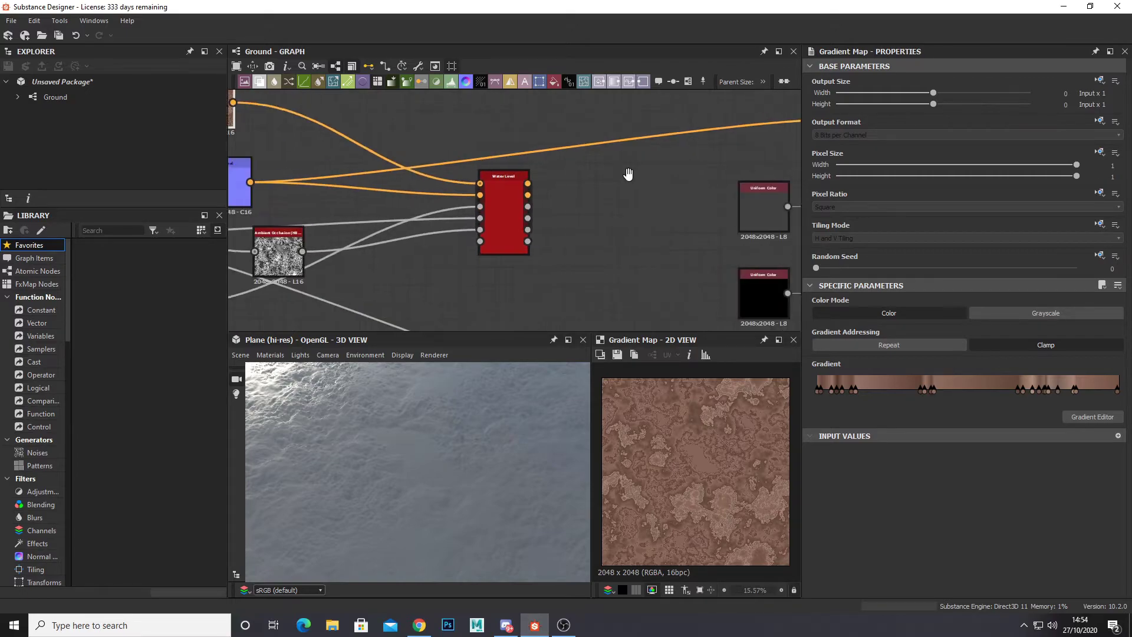
middle_click_drag(607, 177, 637, 146)
scroll(616, 137, "down", 1)
scroll(450, 236, "up", 1)
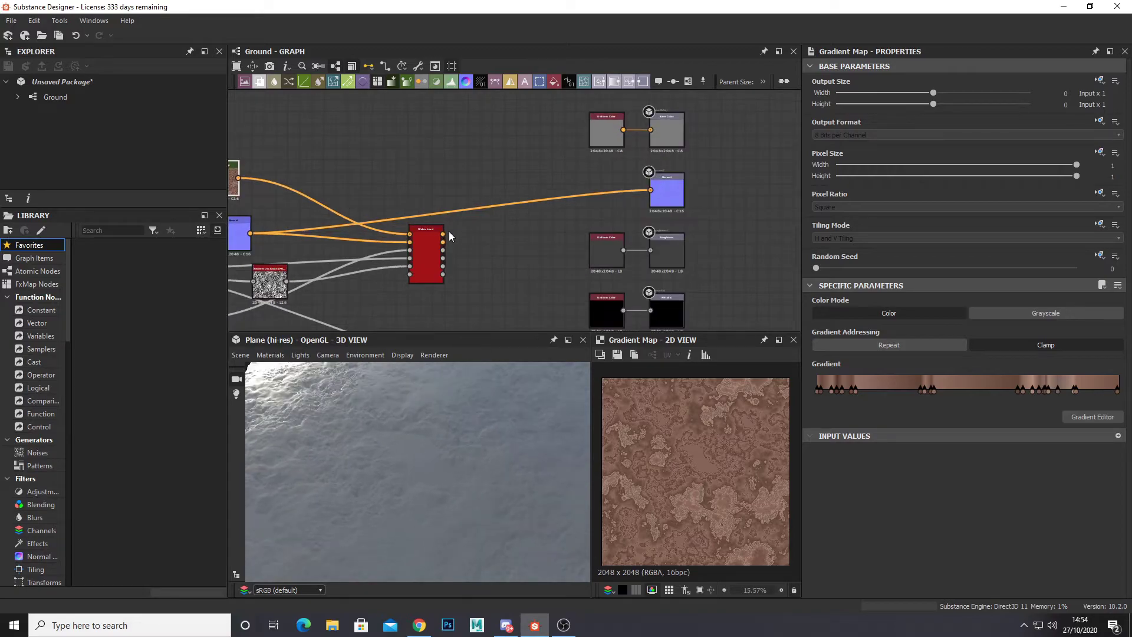
left_click_drag(443, 234, 651, 189)
scroll(448, 258, "up", 1)
left_click_drag(548, 238, 691, 249)
Step: Pull a wire from Water Level's Height result, which adds a stray Gradient Map node
middle_click_drag(558, 281, 541, 195)
left_click_drag(423, 169, 508, 205)
left_click(510, 210)
middle_click_drag(509, 206, 478, 155)
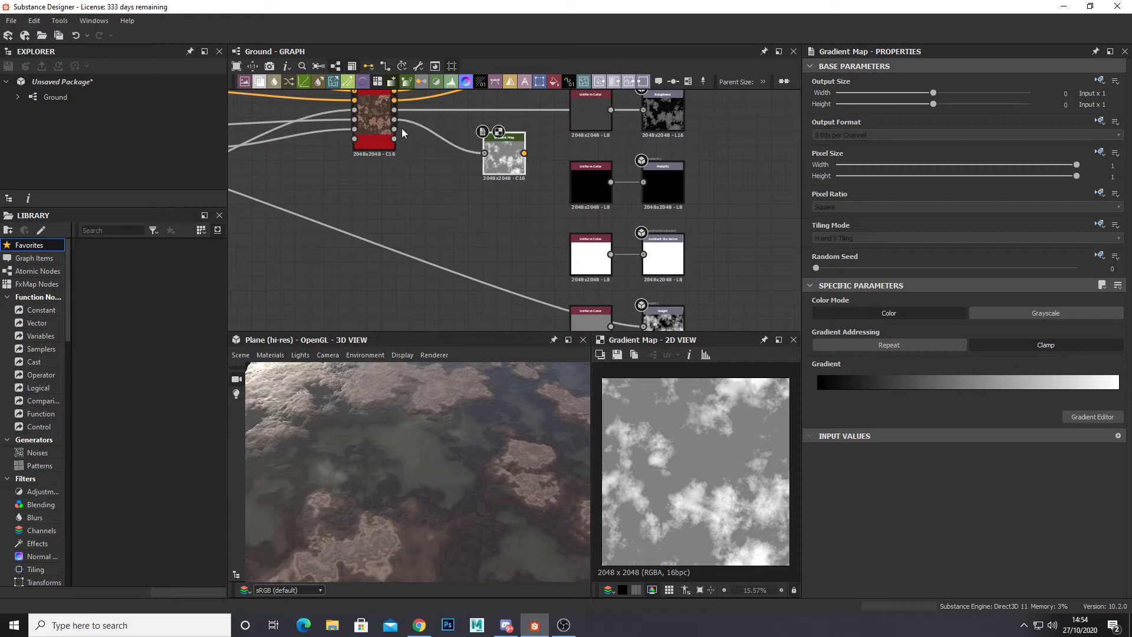
Step: Delete the stray Gradient Map and wire Water Level's Height and AO to their outputs
key("Delete")
left_click_drag(394, 119, 644, 326)
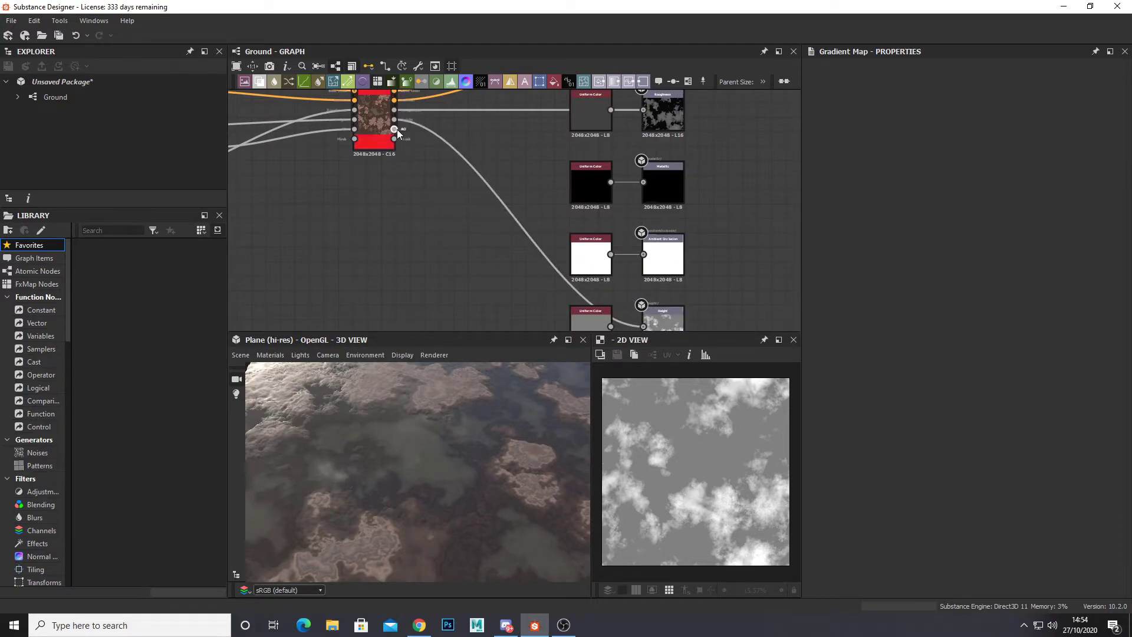
left_click_drag(394, 129, 644, 254)
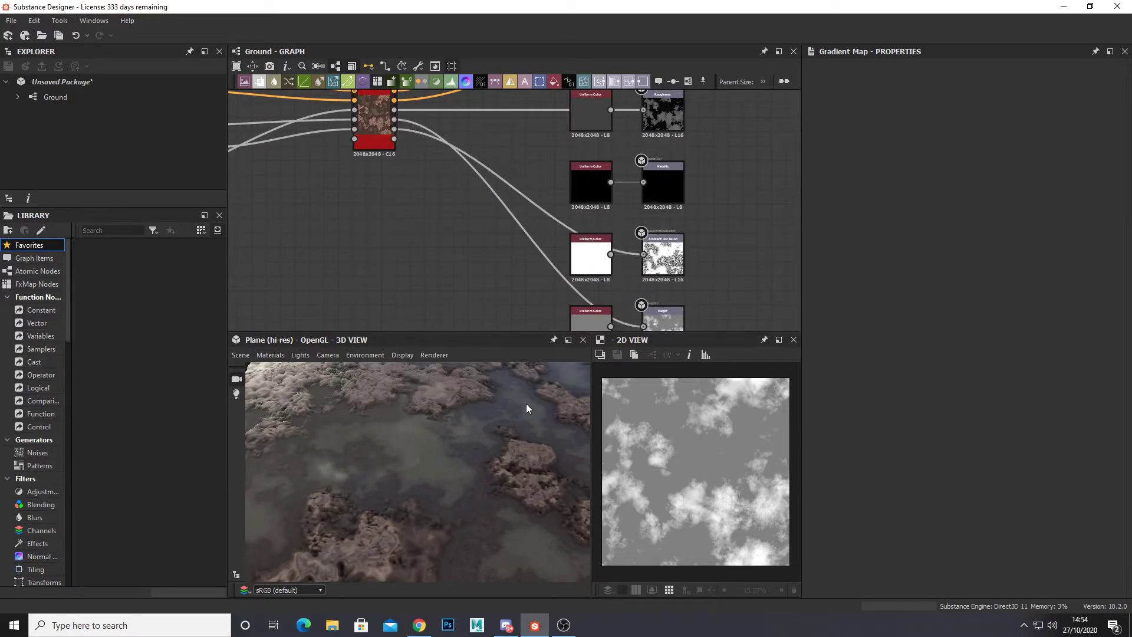
Step: Orbit the 3D preview to inspect the mud mounds and water pools
scroll(523, 404, "down", 5)
left_click_drag(523, 406, 457, 464)
scroll(401, 420, "up", 3)
scroll(455, 460, "up", 6)
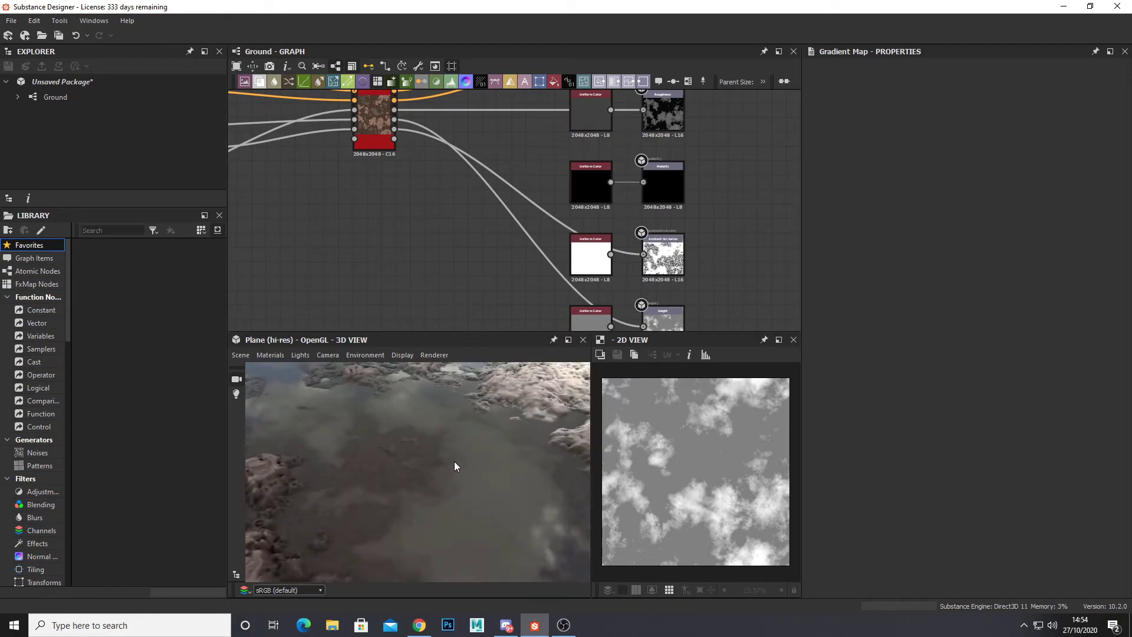
left_click_drag(454, 466, 425, 411)
left_click_drag(373, 437, 377, 425)
scroll(382, 207, "up", 4)
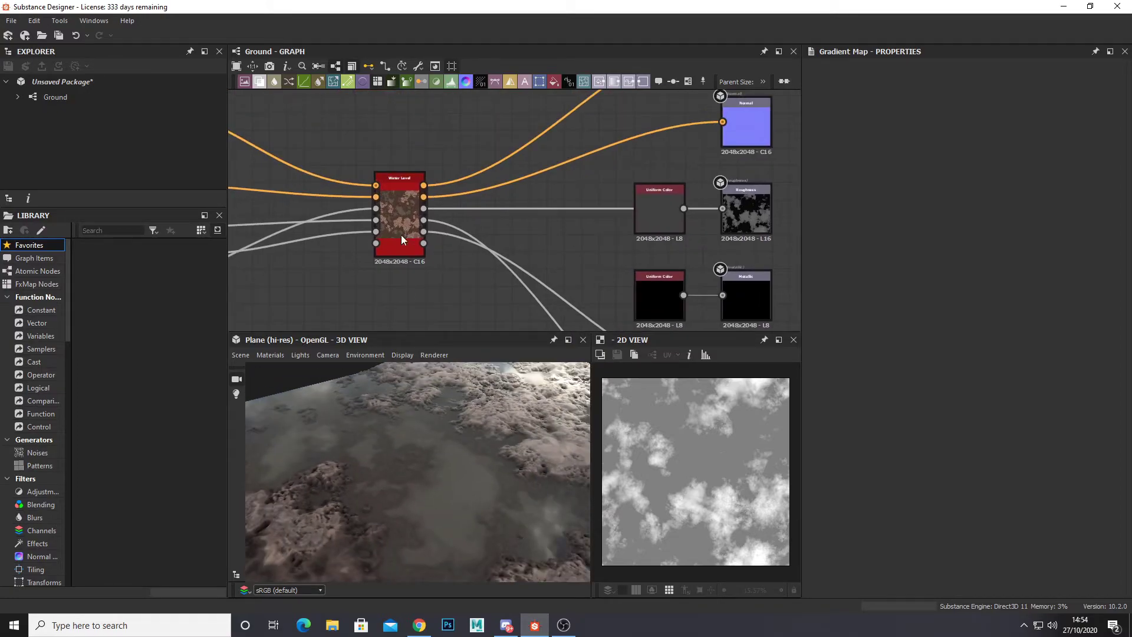
Step: Set the Water Level node's Water Level slider to 0.27
double_click(406, 183)
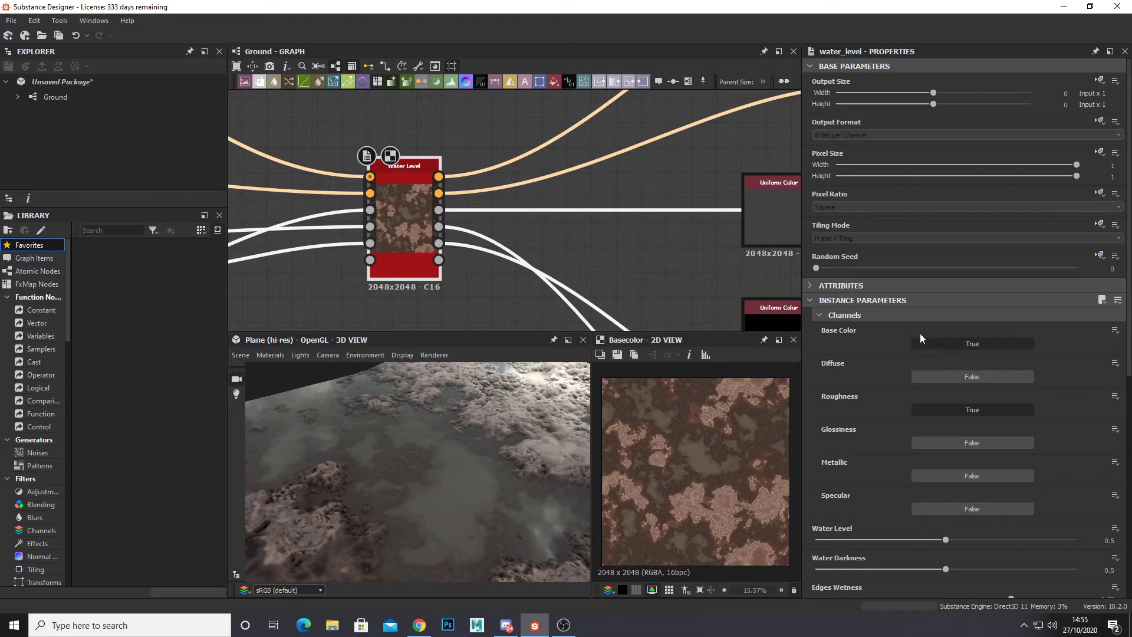
scroll(920, 383, "down", 2)
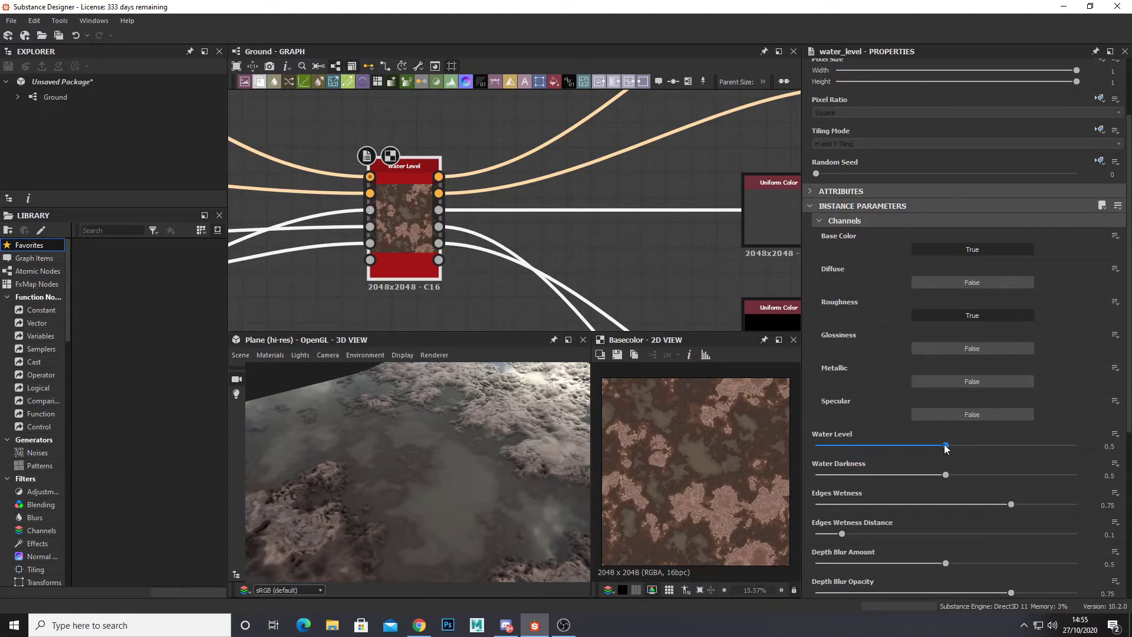
left_click_drag(946, 446, 898, 446)
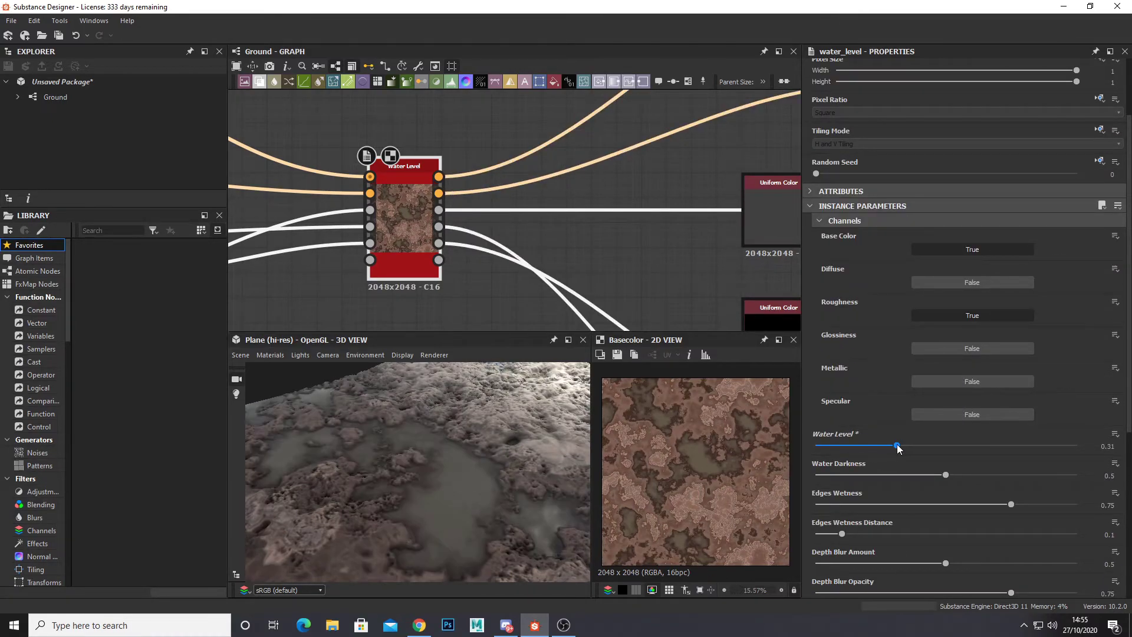
left_click_drag(925, 447, 979, 447)
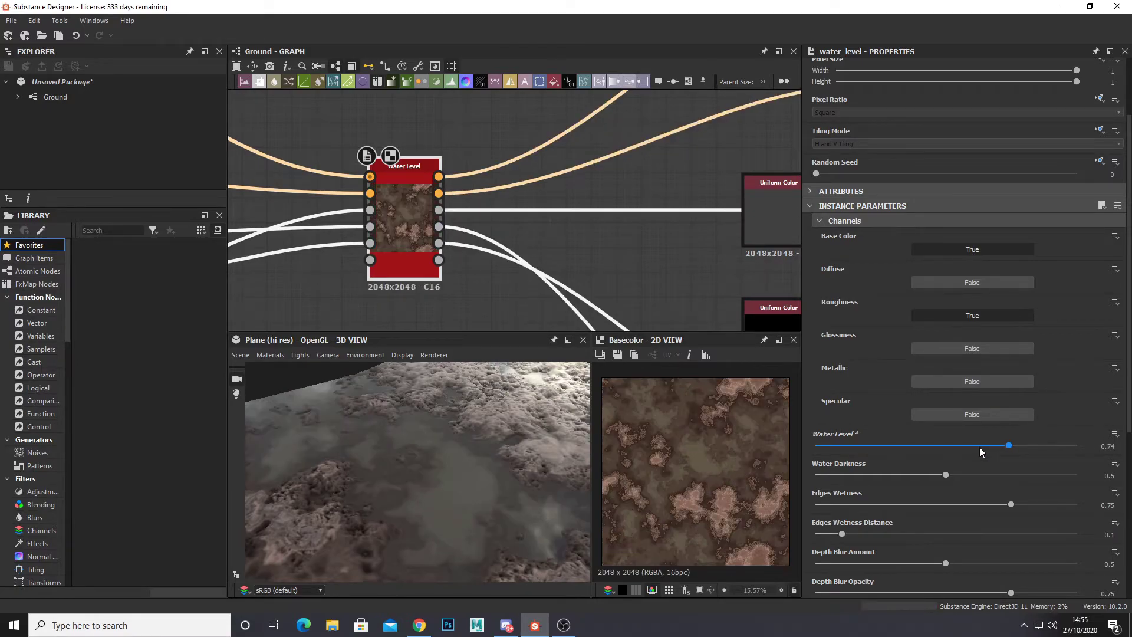
left_click_drag(584, 446, 467, 451)
left_click(852, 446)
left_click(893, 446)
left_click_drag(894, 446, 886, 446)
scroll(456, 497, "up", 3)
scroll(456, 497, "up", 3)
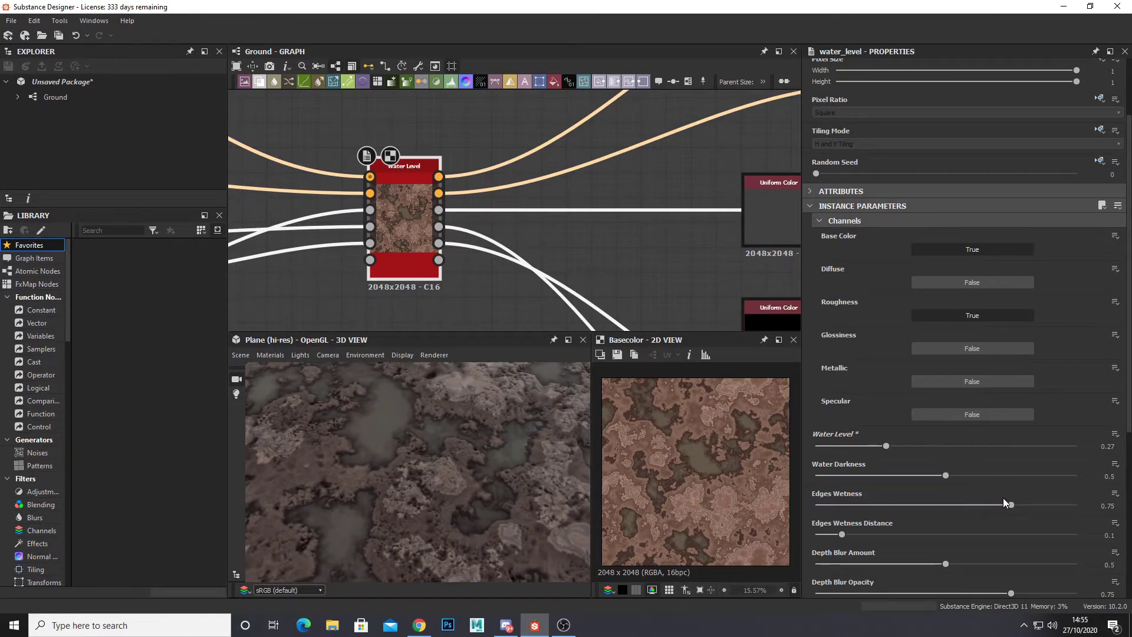
Step: Darken the water by setting Water Darkness to 0.83
left_click_drag(943, 473, 1034, 480)
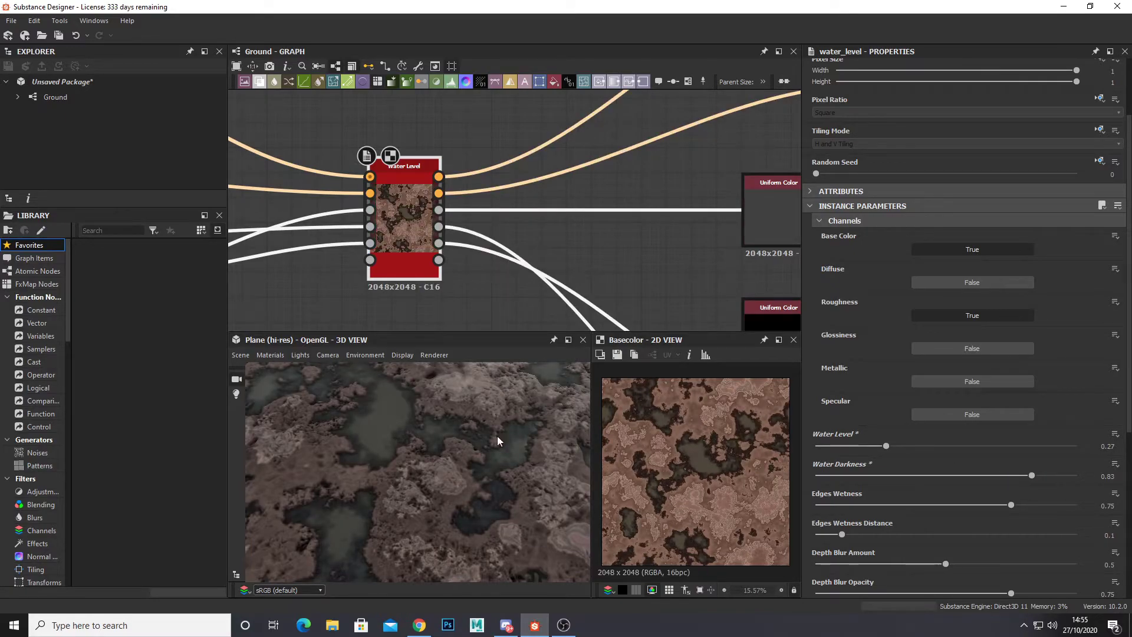
scroll(413, 439, "up", 3)
scroll(475, 463, "up", 2)
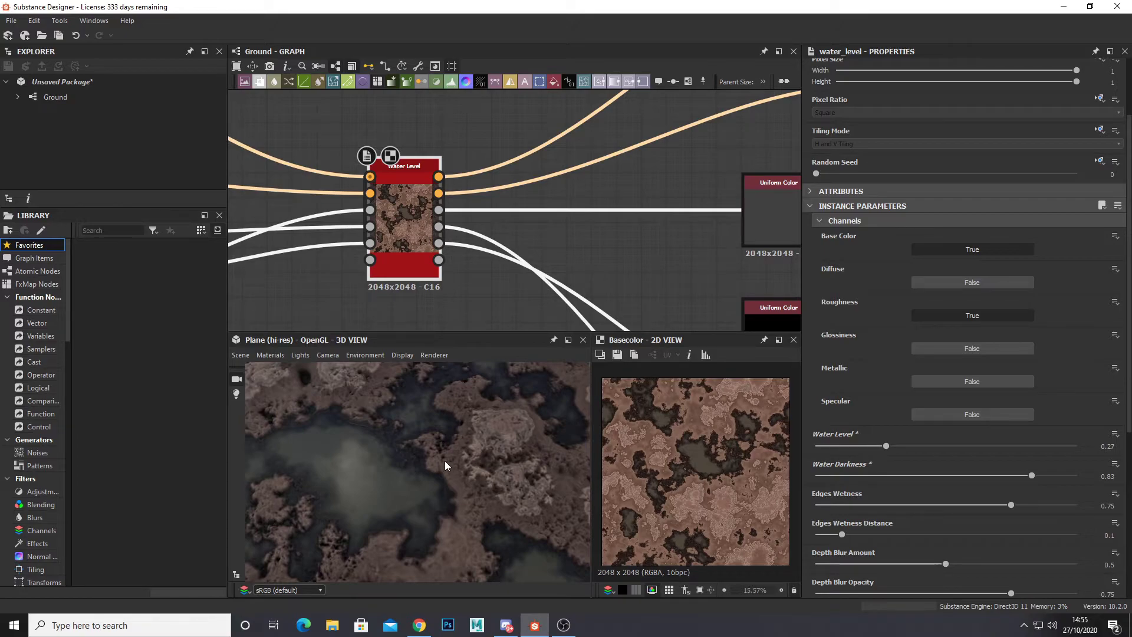
Step: Ease Water Darkness back to 0.47
left_click(946, 475)
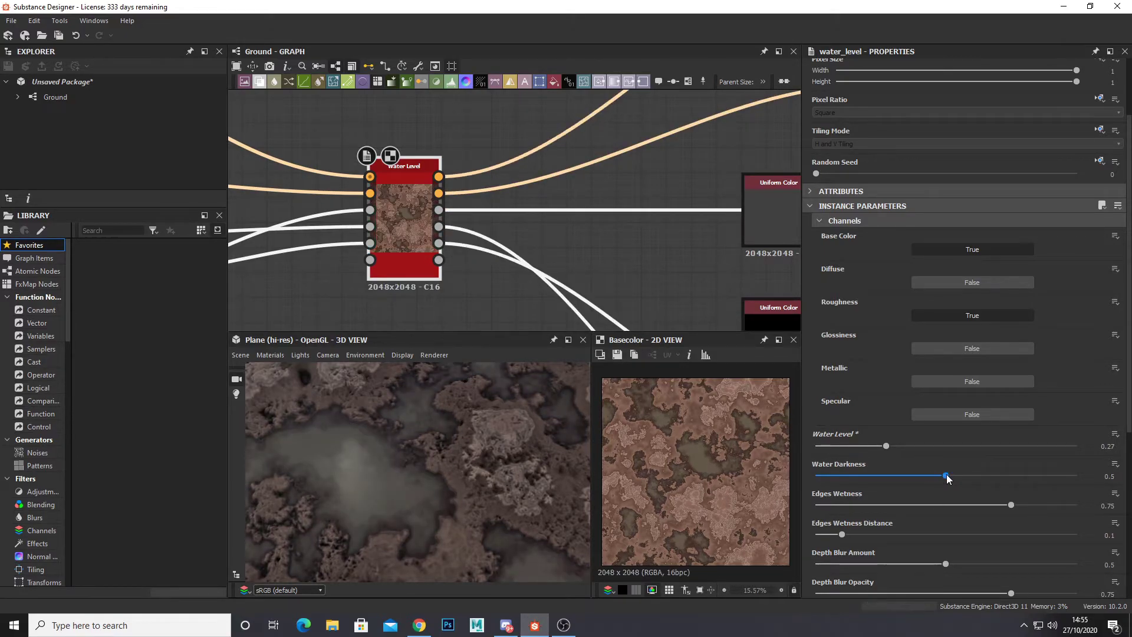
left_click_drag(945, 475, 939, 475)
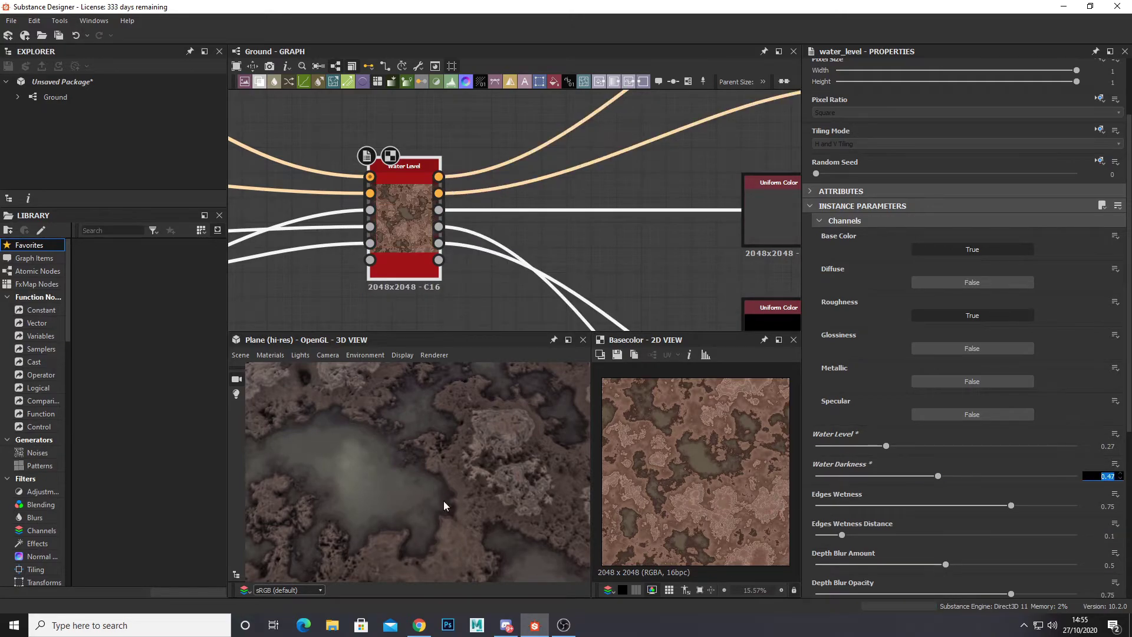
left_click_drag(435, 497, 398, 478)
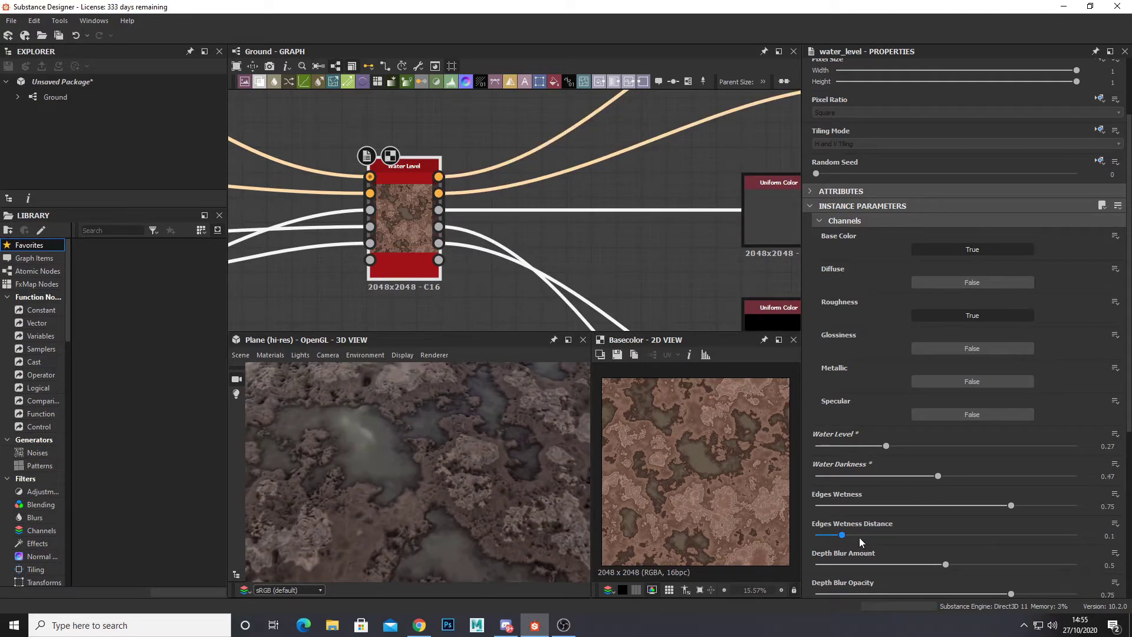
left_click_drag(533, 494, 427, 447)
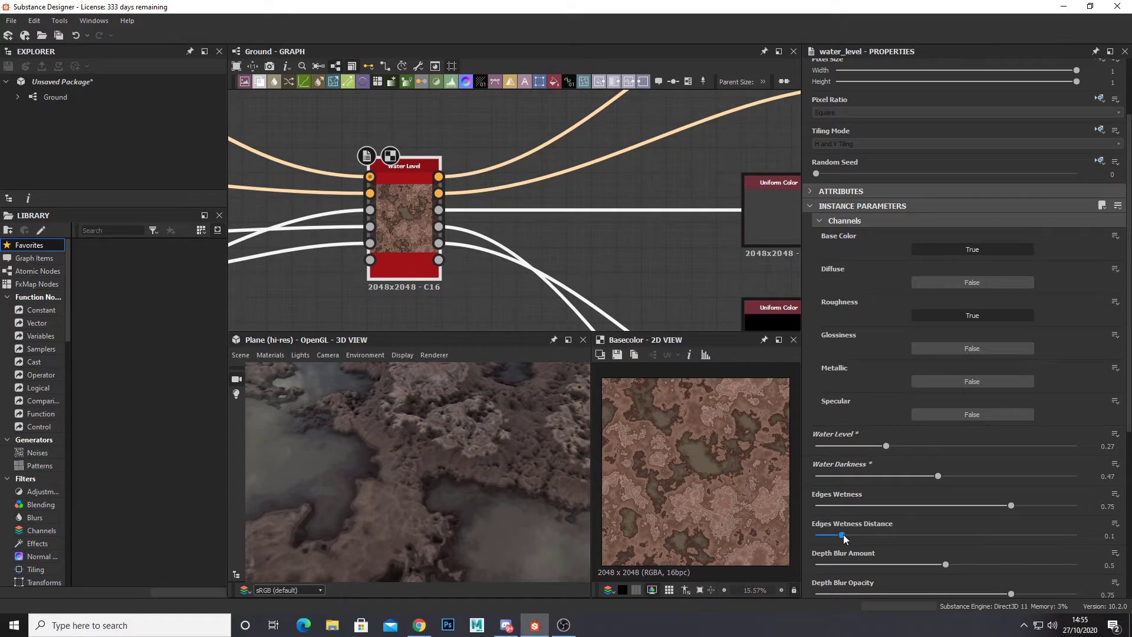
Step: Set edge wetness distance to 0.16 and depth blur amount to 0.33
left_click_drag(843, 534, 881, 535)
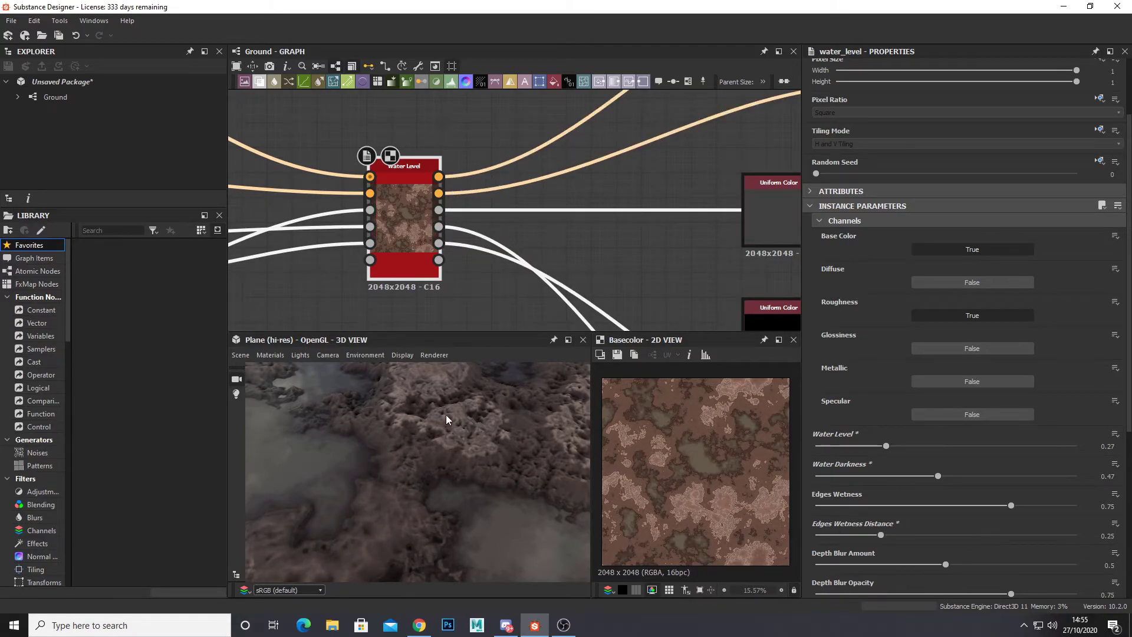
left_click_drag(881, 535, 858, 535)
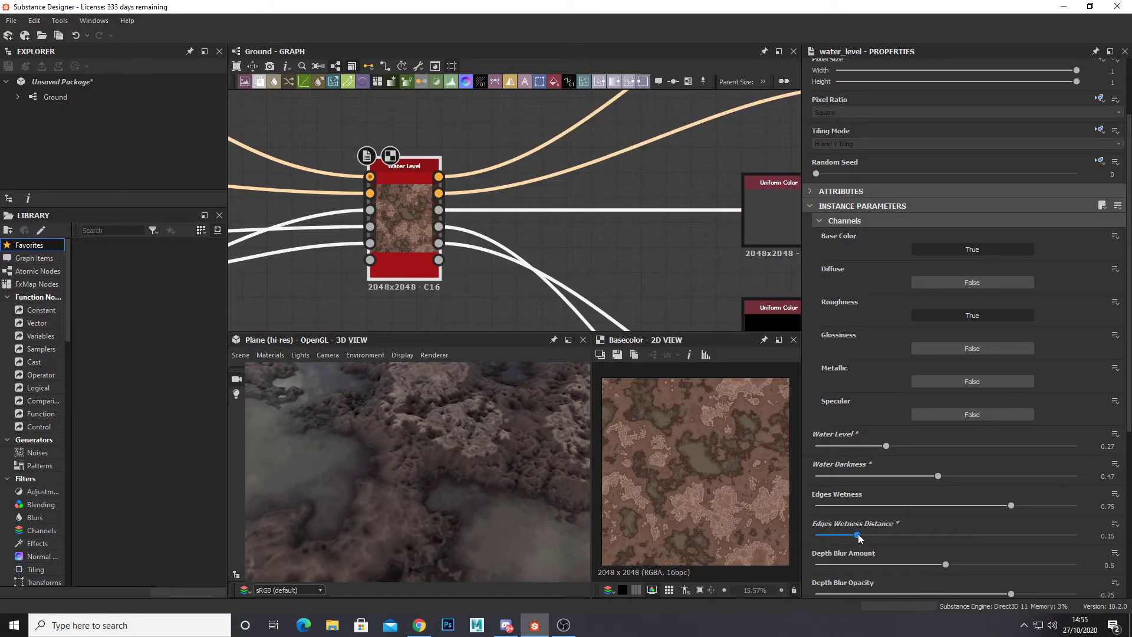
left_click_drag(945, 564, 842, 564)
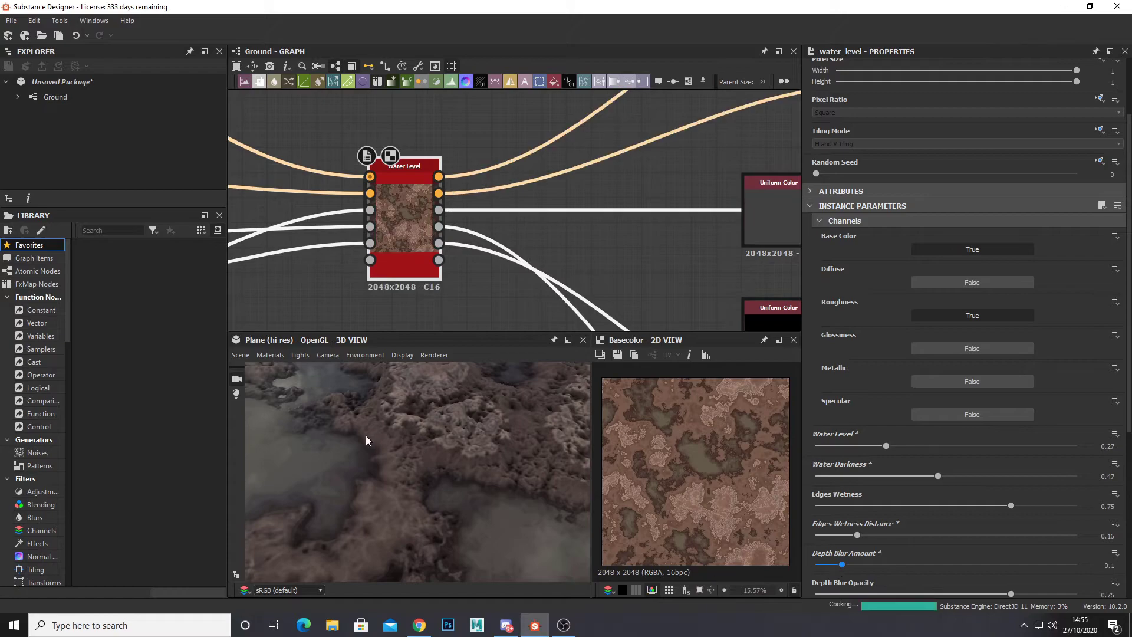
left_click_drag(364, 436, 458, 470)
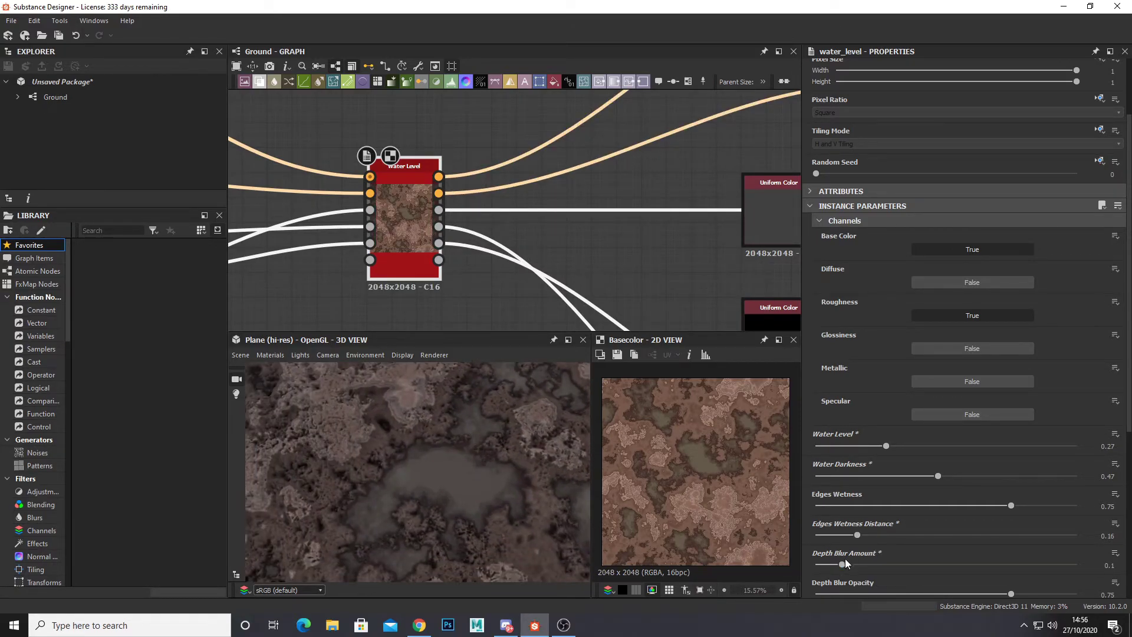
left_click_drag(851, 563, 901, 564)
left_click_drag(489, 483, 457, 431)
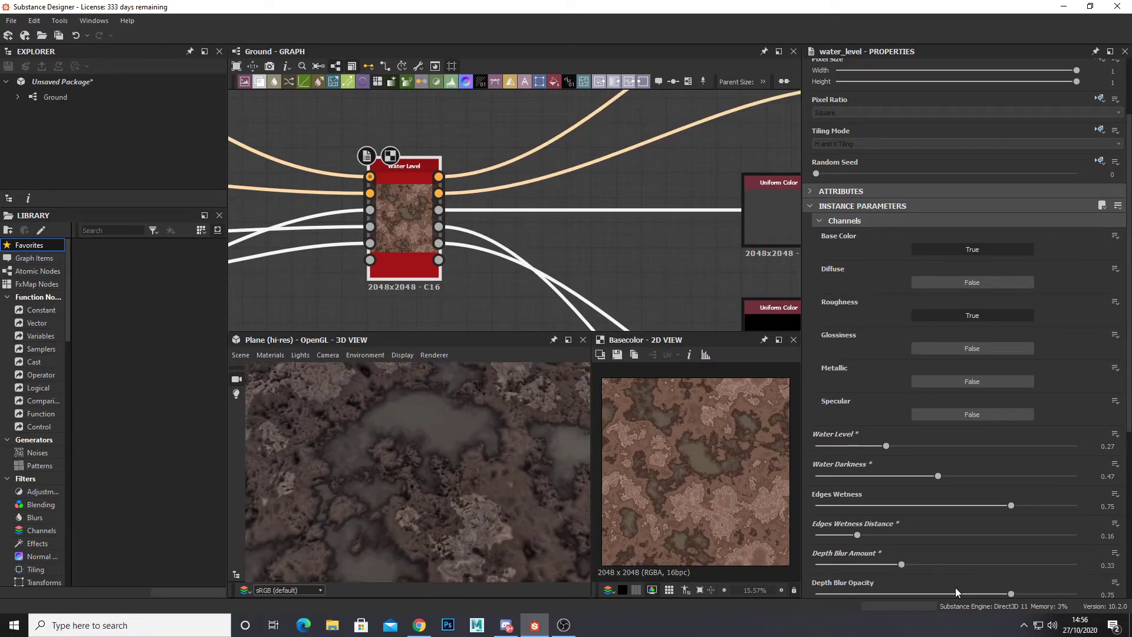
Step: Set Depth Blur Opacity to 0.71 and bring the upstream nodes into view
scroll(967, 584, "down", 1)
left_click_drag(1003, 547, 1000, 547)
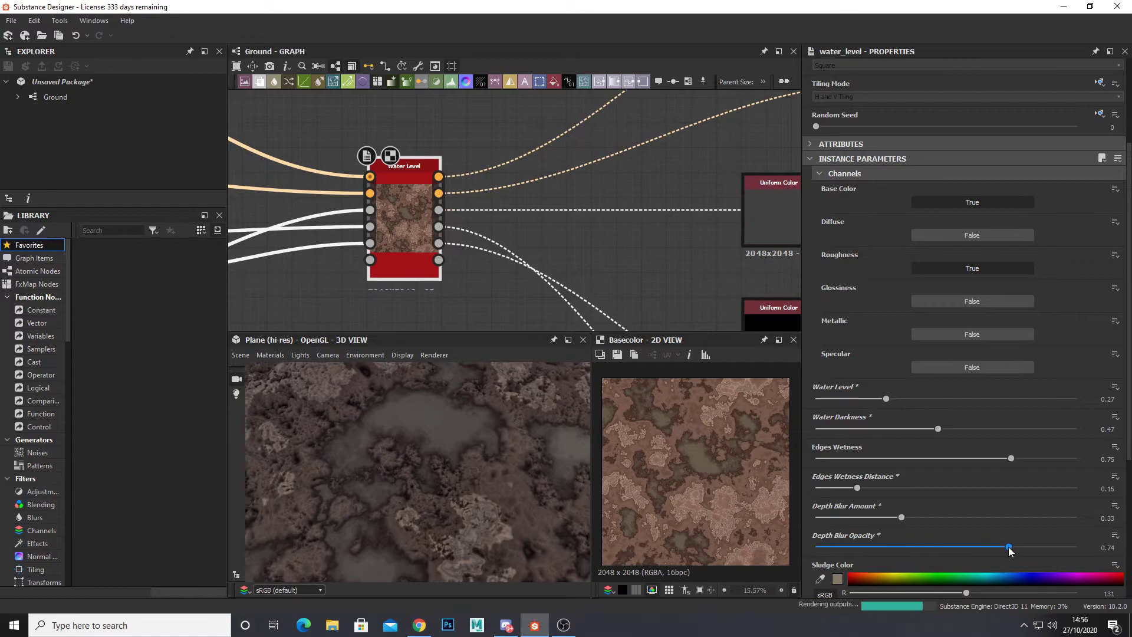
left_click_drag(386, 435, 425, 493)
scroll(284, 256, "down", 2)
middle_click_drag(283, 256, 510, 255)
double_click(364, 264)
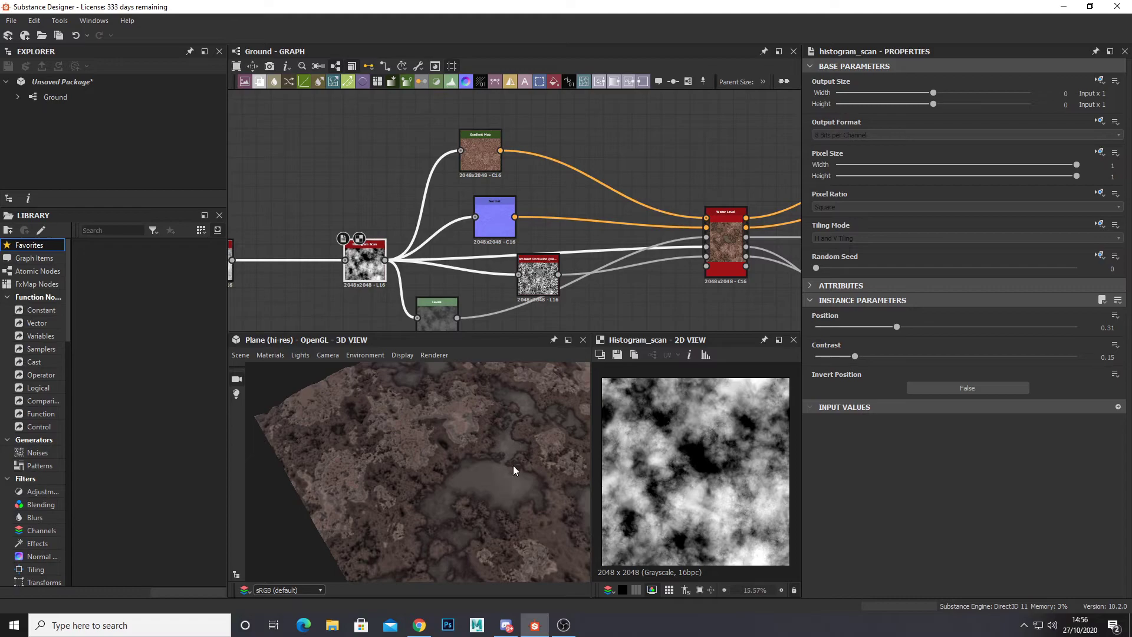
left_click_drag(525, 481, 459, 507)
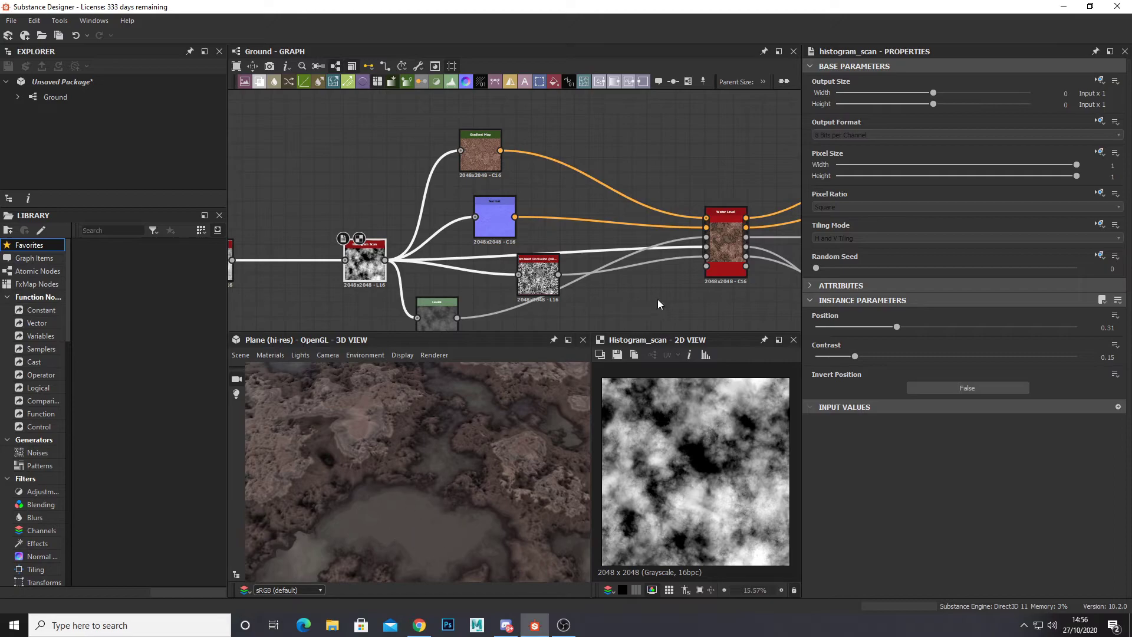
middle_click_drag(659, 304, 492, 288)
Step: Try a yellow Sludge Color on Water Level, then undo it to keep the grey
double_click(567, 240)
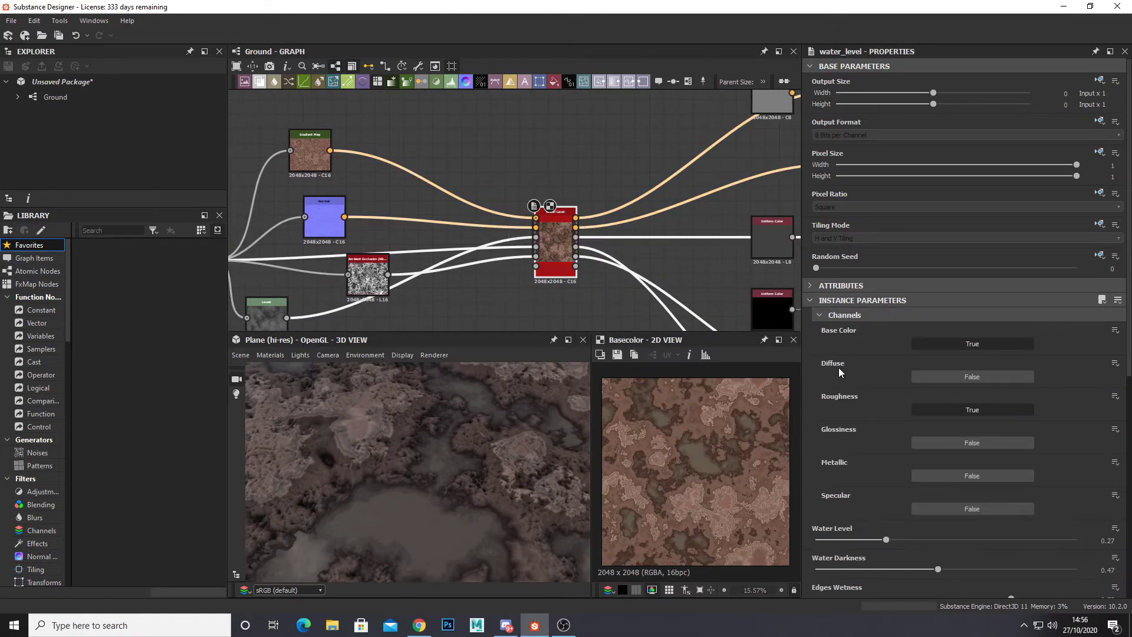
scroll(975, 430, "down", 5)
scroll(873, 474, "down", 1)
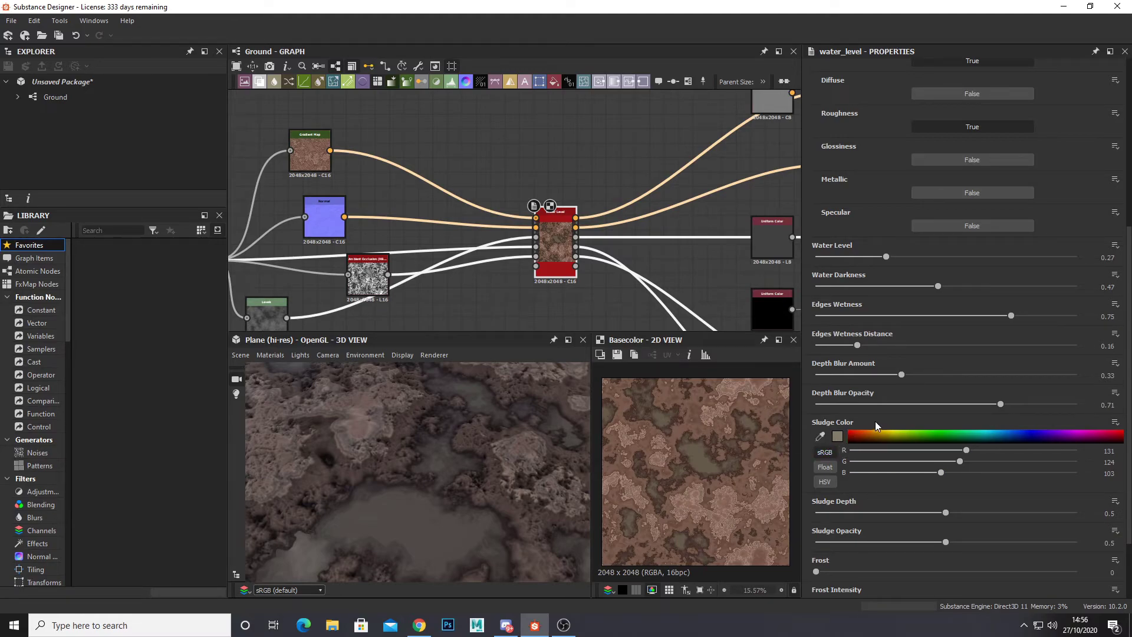
left_click(835, 435)
left_click(639, 314)
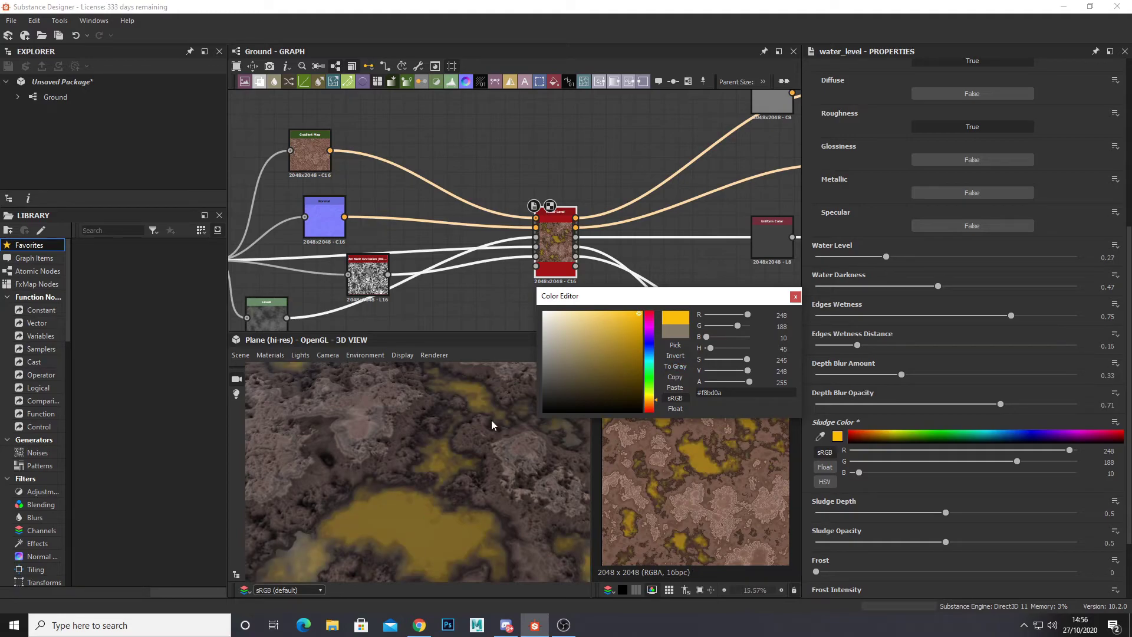
left_click(796, 297)
key("ctrl+z")
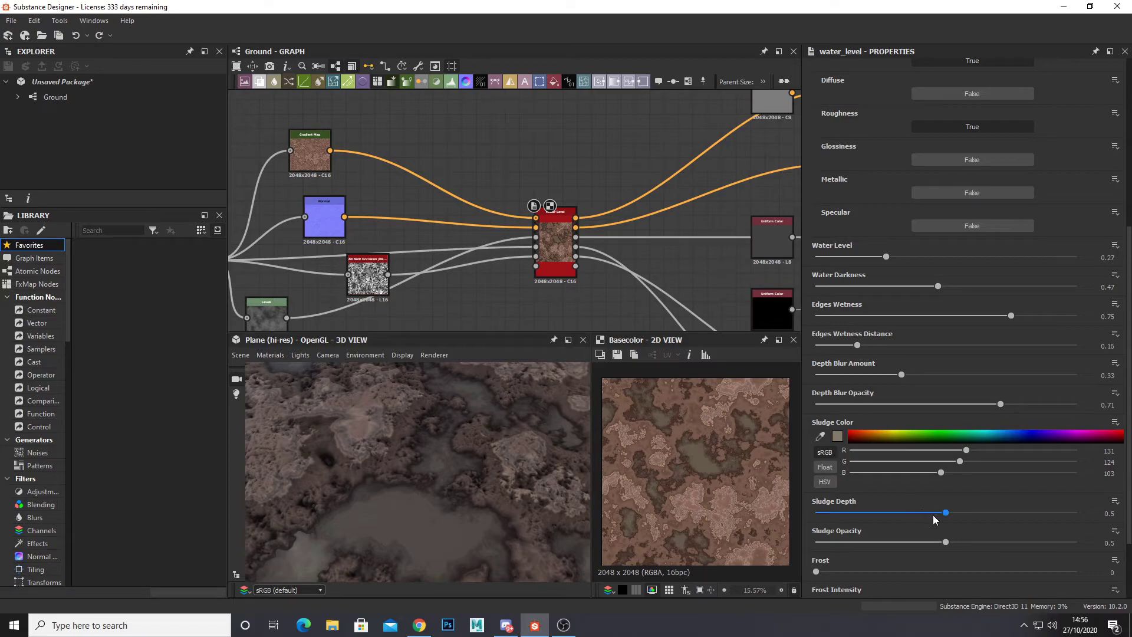
Step: Set Sludge Depth to 0.51 and Sludge Opacity to 0.69
left_click_drag(945, 513, 996, 513)
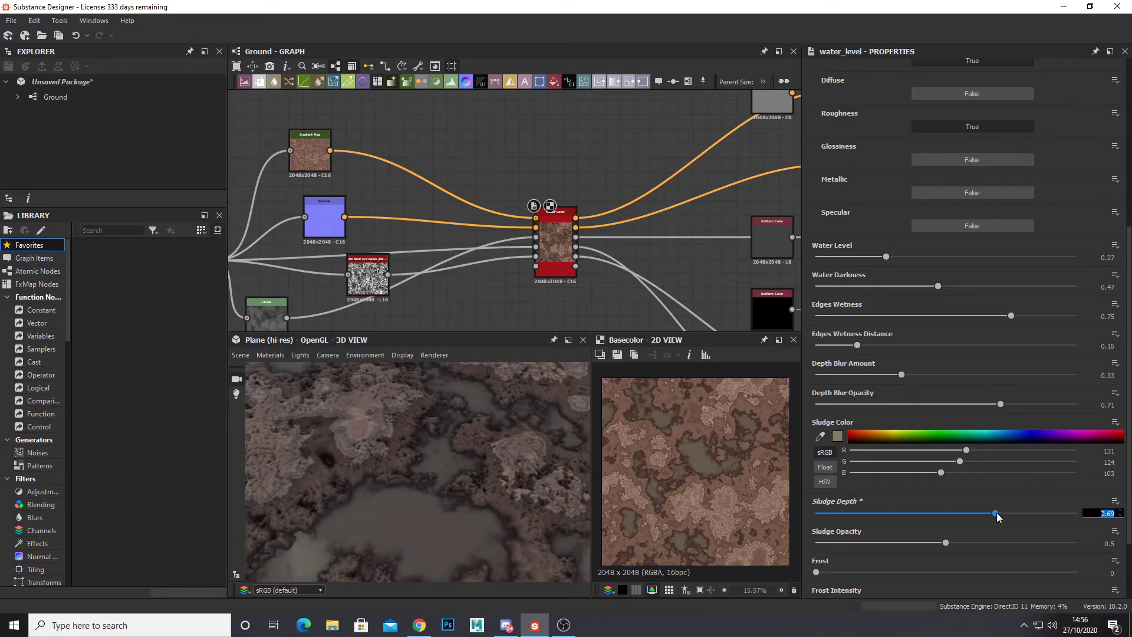
left_click_drag(455, 523, 427, 470)
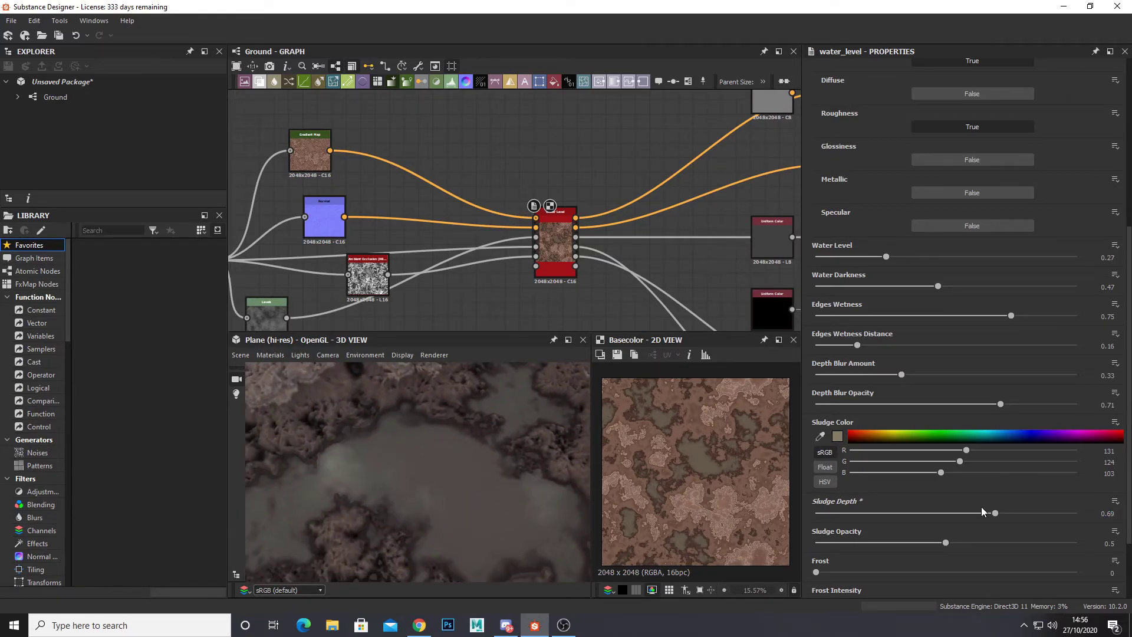
left_click_drag(994, 513, 847, 516)
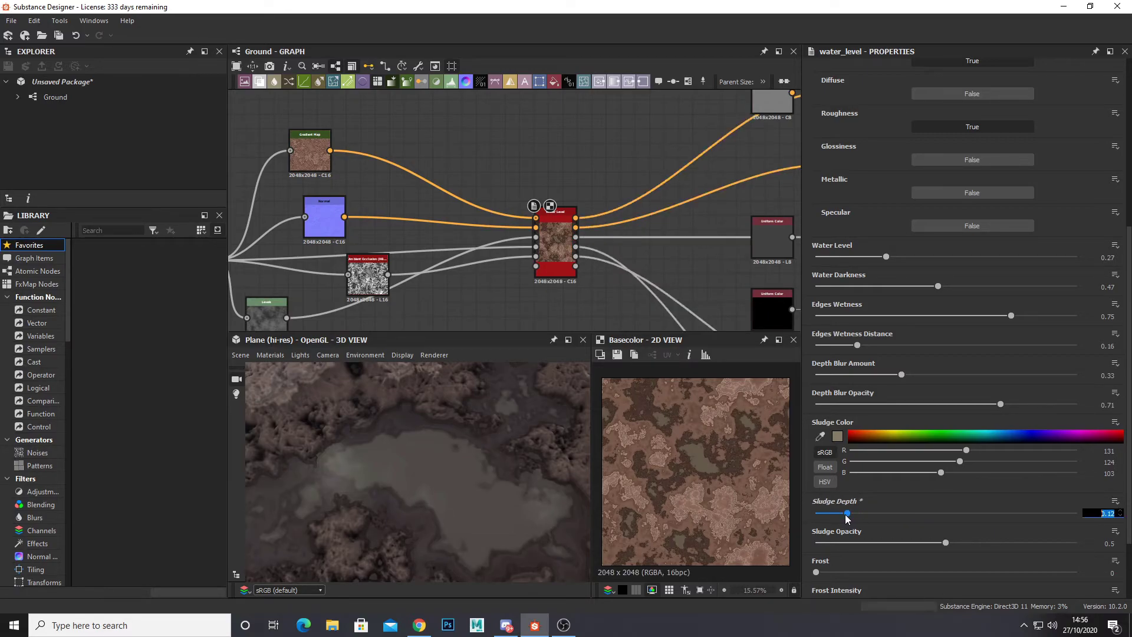
left_click_drag(471, 497, 430, 441)
left_click_drag(893, 513, 996, 542)
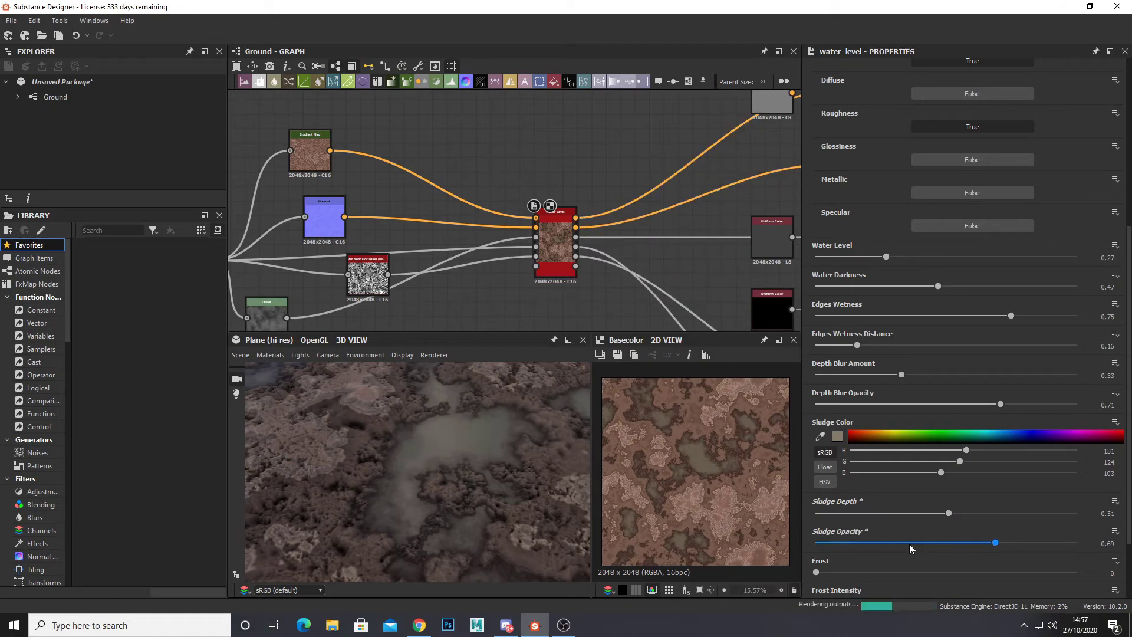
Step: Lower the Water Level's Sludge Opacity to 0.54
left_click_drag(888, 543, 956, 543)
left_click_drag(516, 483, 487, 461)
scroll(944, 548, "down", 3)
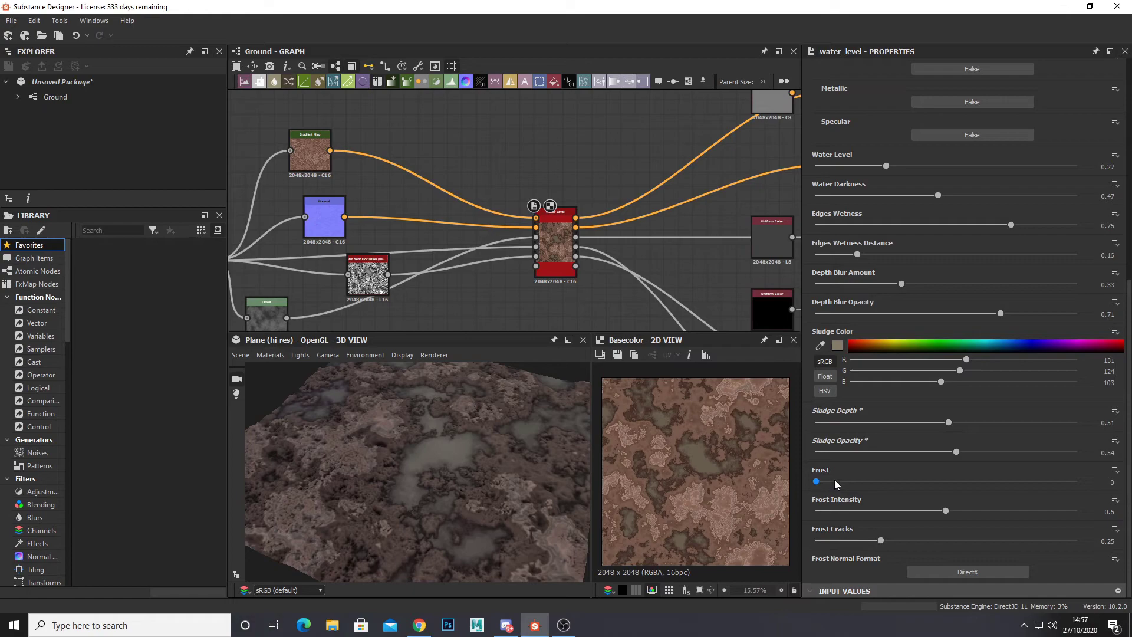
Step: Try Frost at full strength and Frost Intensity at 0.69, 0.14, then 0.23
left_click_drag(831, 479, 1079, 480)
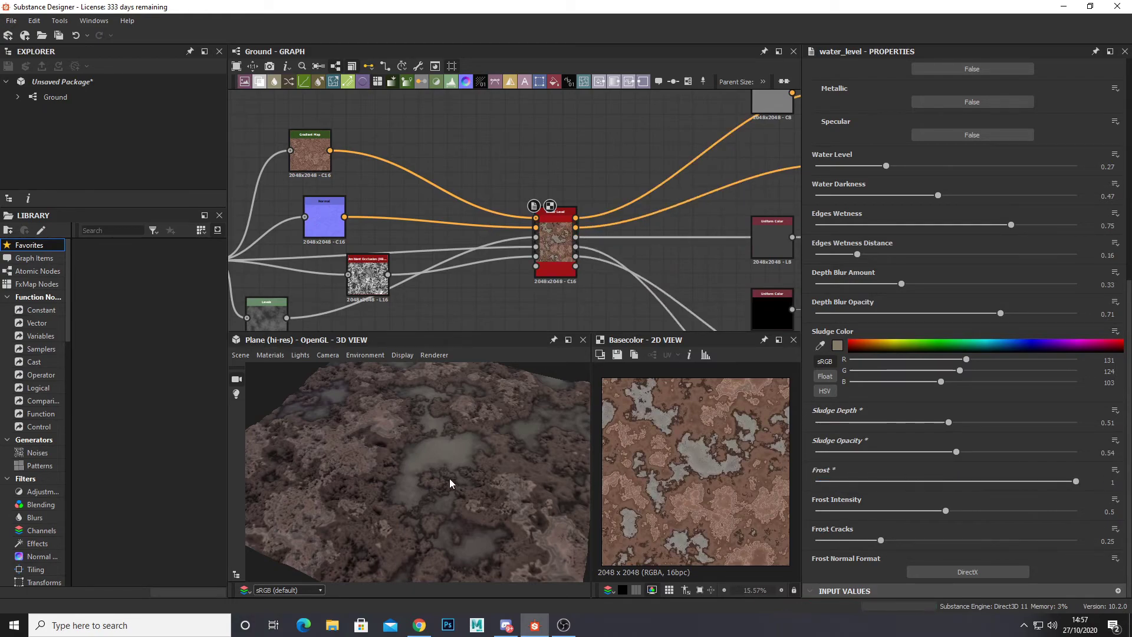
scroll(452, 469, "up", 5)
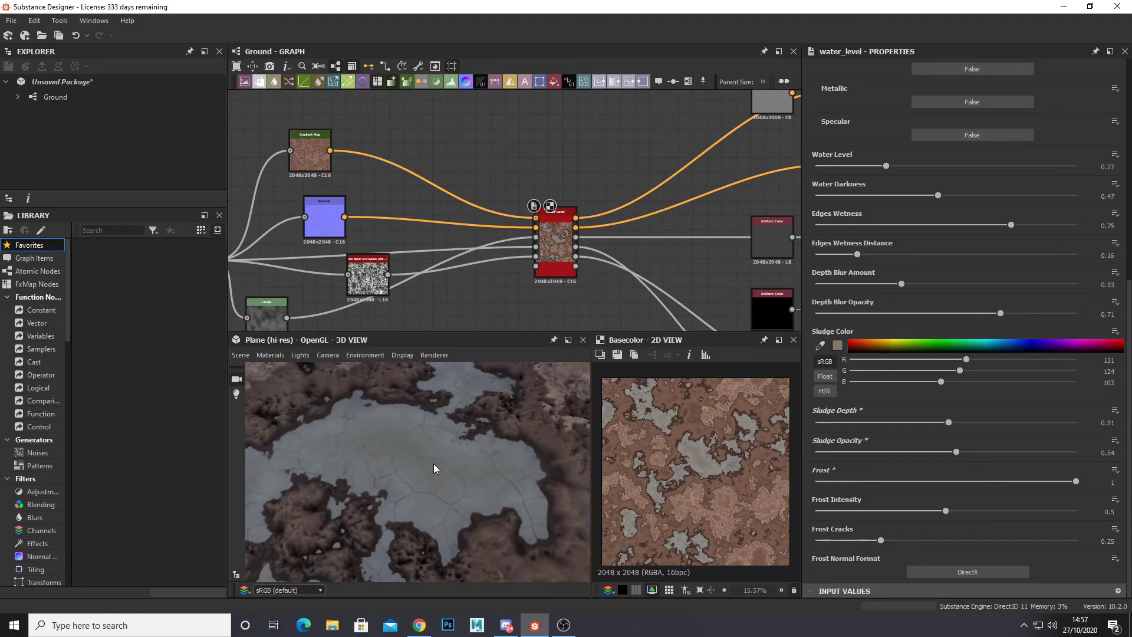
scroll(426, 471, "down", 2)
mouse_move(946, 511)
left_mouse_down()
mouse_move(911, 511)
mouse_move(937, 511)
left_mouse_up()
left_click(995, 510)
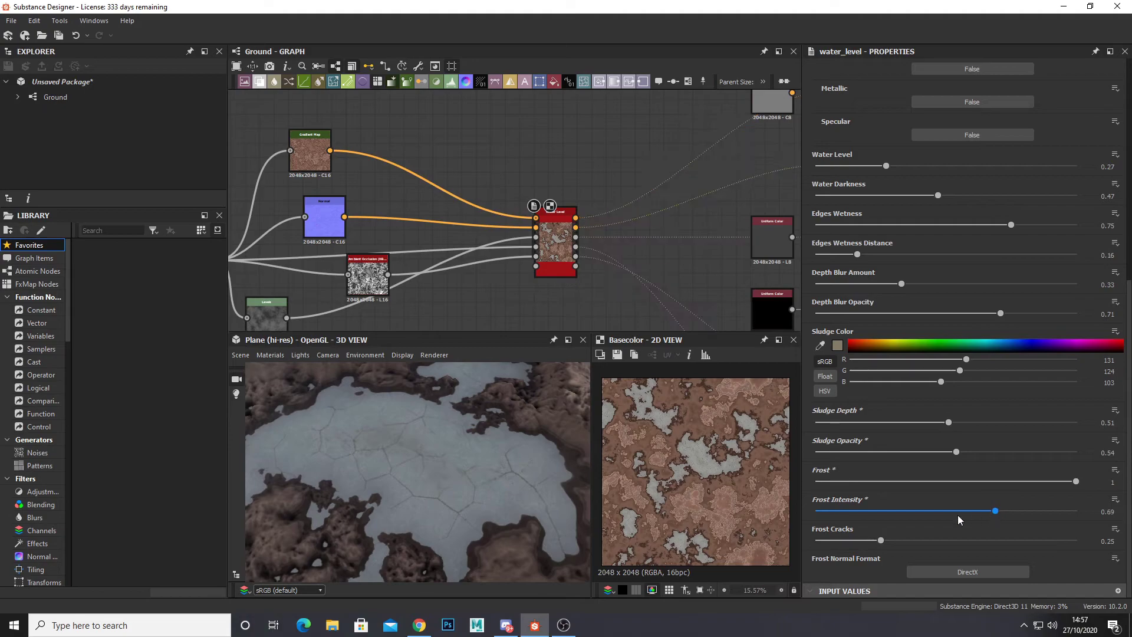
left_click(853, 512)
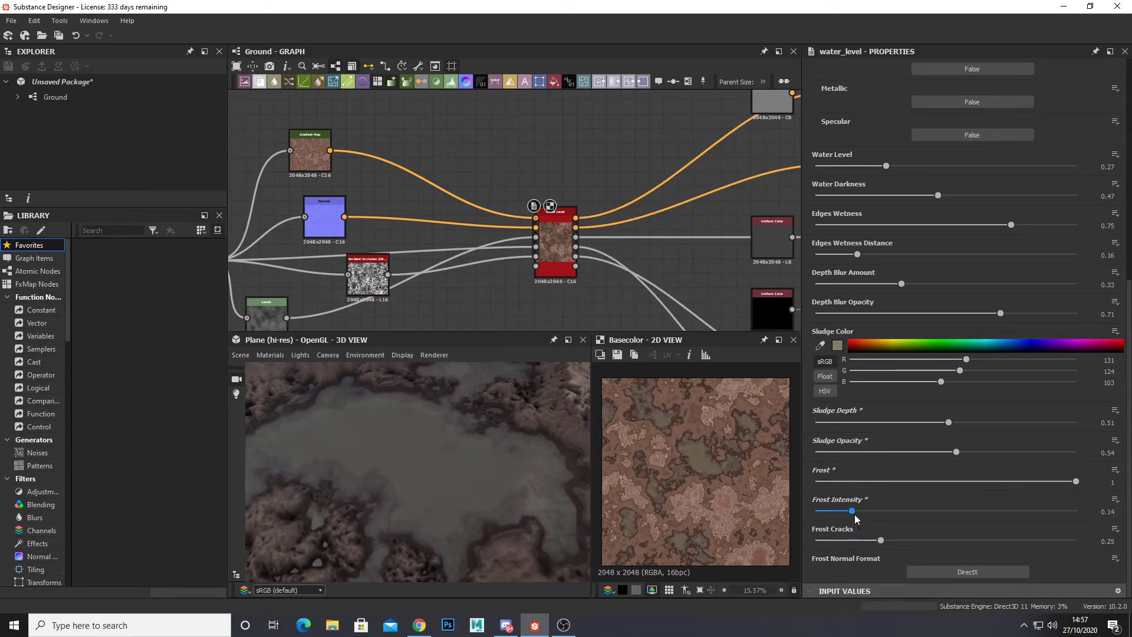
left_click_drag(855, 513, 876, 512)
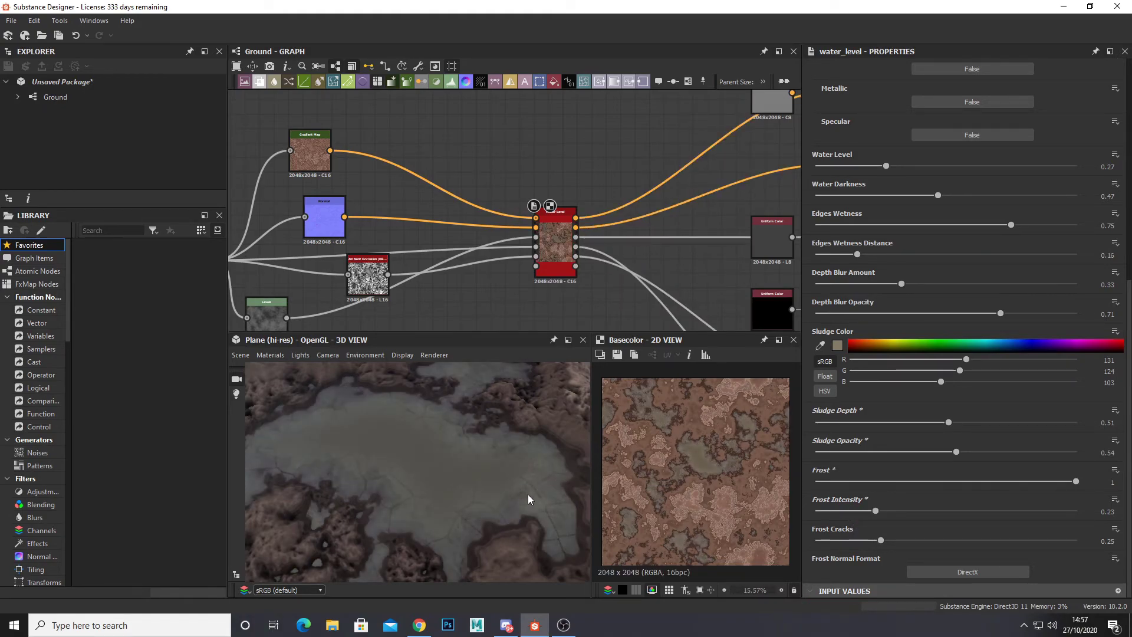
left_click_drag(411, 526, 407, 488)
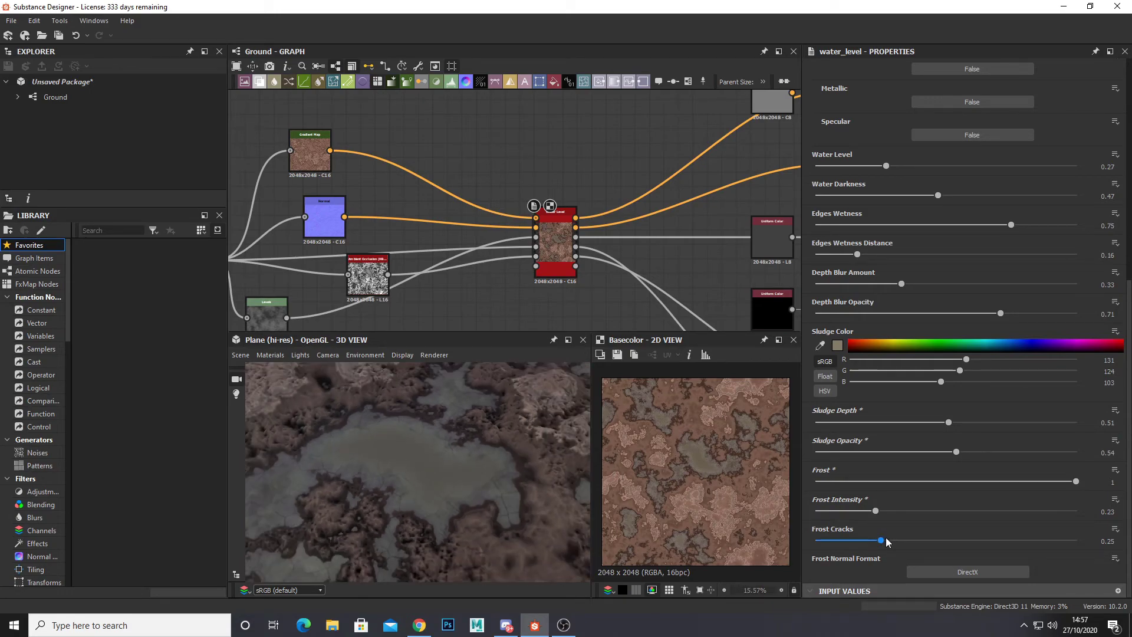
Step: Test maxed Frost Cracks, then settle on light frost: Frost 0.29, Intensity 0.25, Cracks 0.29
left_click_drag(886, 541, 1077, 540)
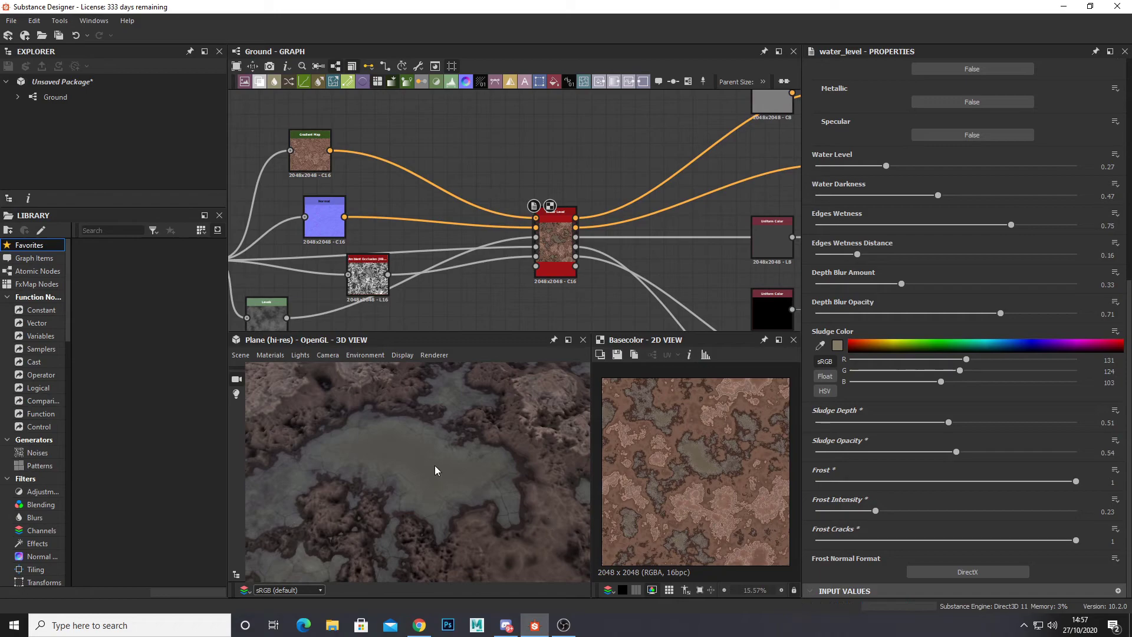
left_click_drag(876, 511, 890, 540)
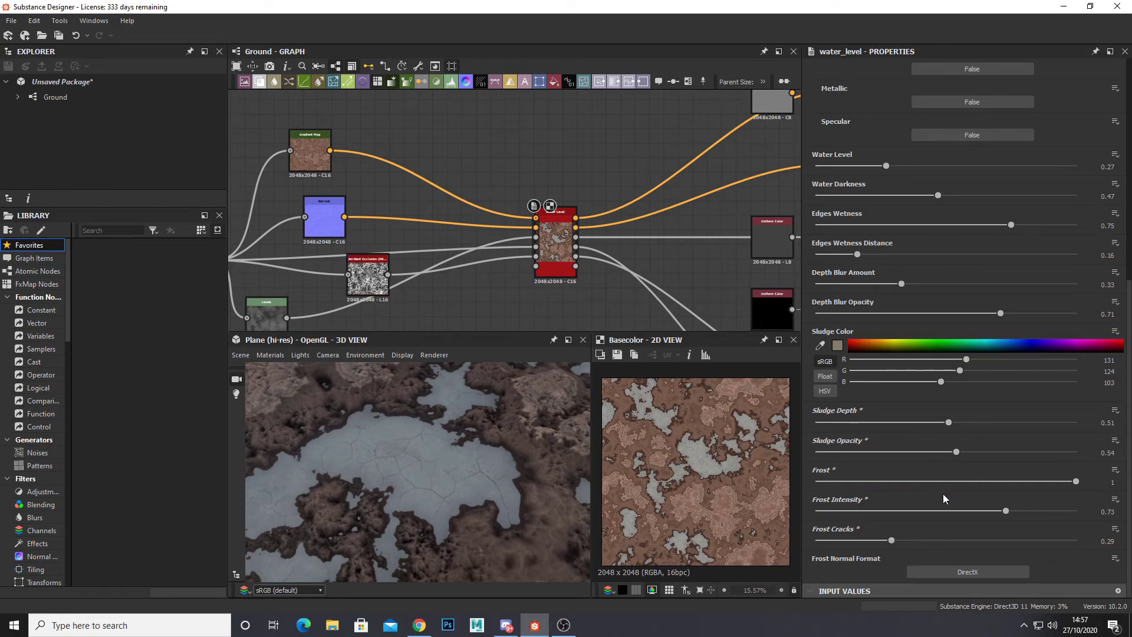
left_click_drag(996, 481, 816, 481)
left_click_drag(1004, 511, 918, 517)
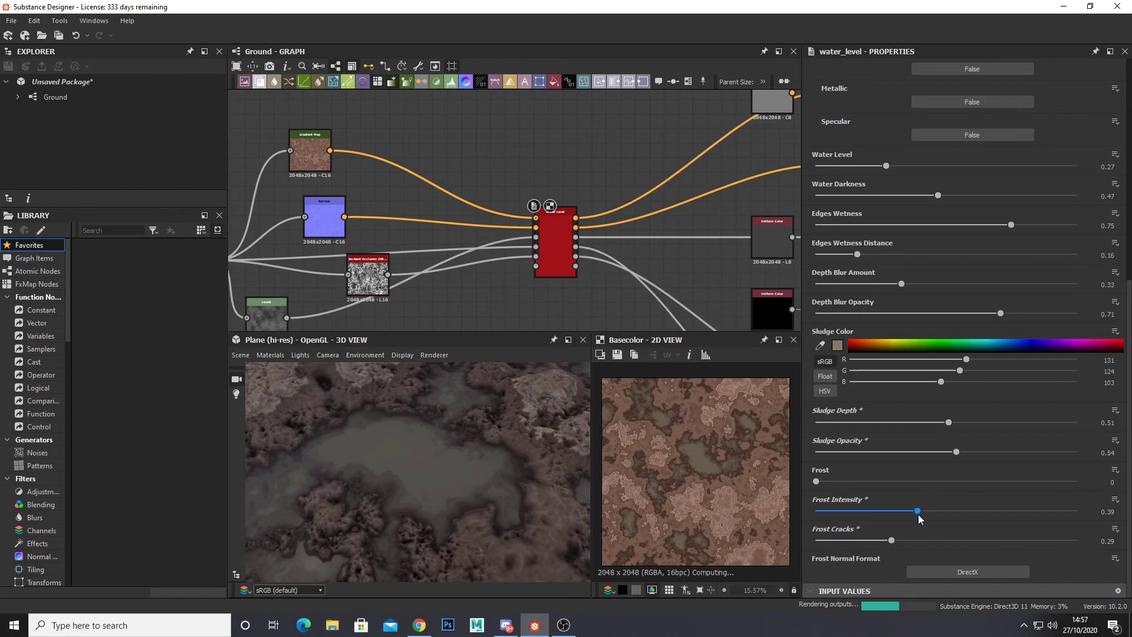
left_click_drag(826, 482, 835, 484)
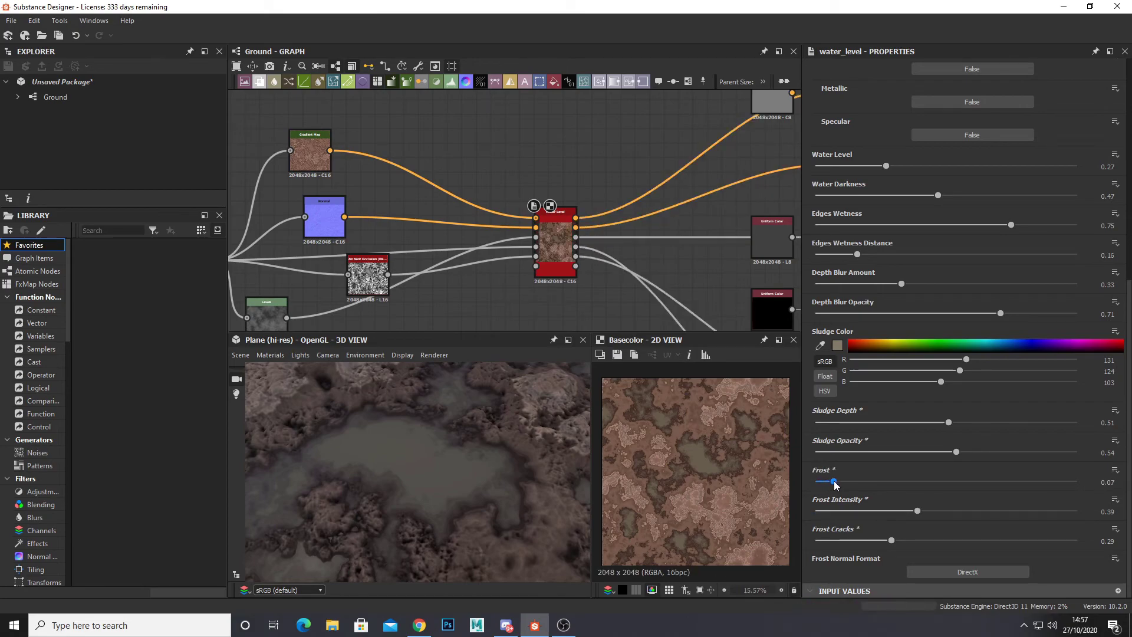
left_click_drag(834, 484, 878, 498)
scroll(461, 450, "down", 5)
left_click_drag(461, 451, 369, 452)
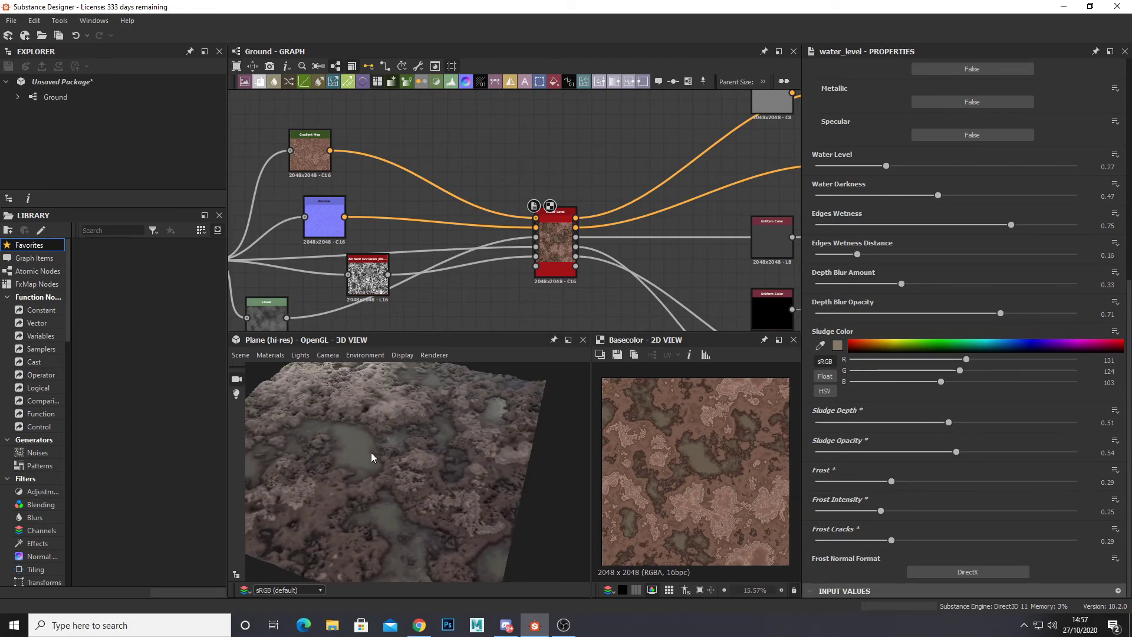
middle_click_drag(508, 248, 447, 212)
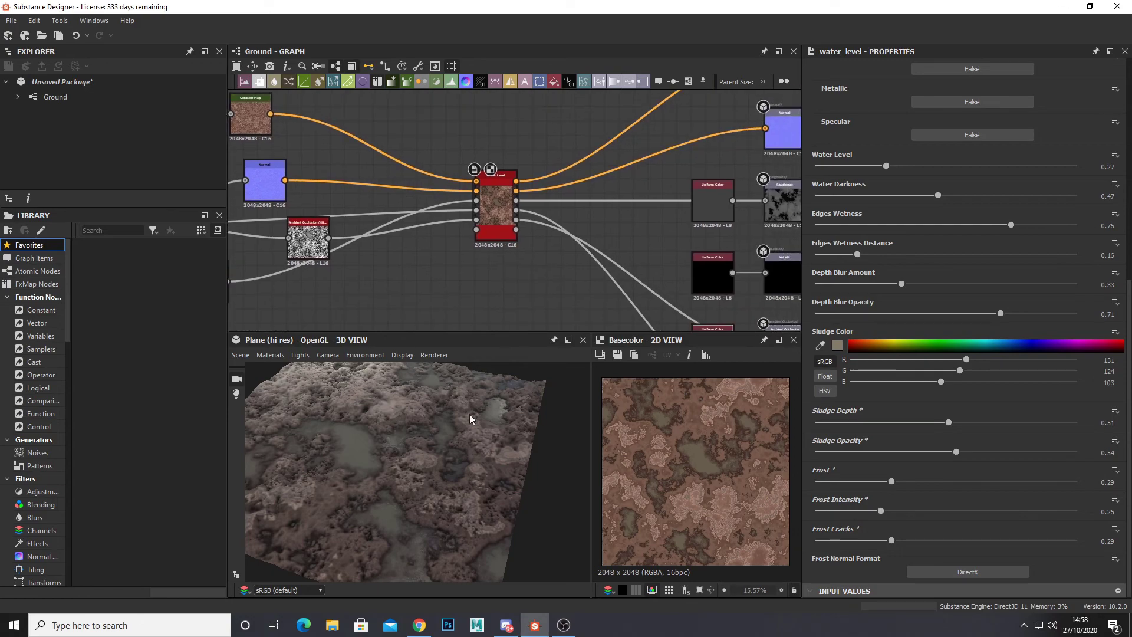
left_click_drag(466, 419, 419, 441)
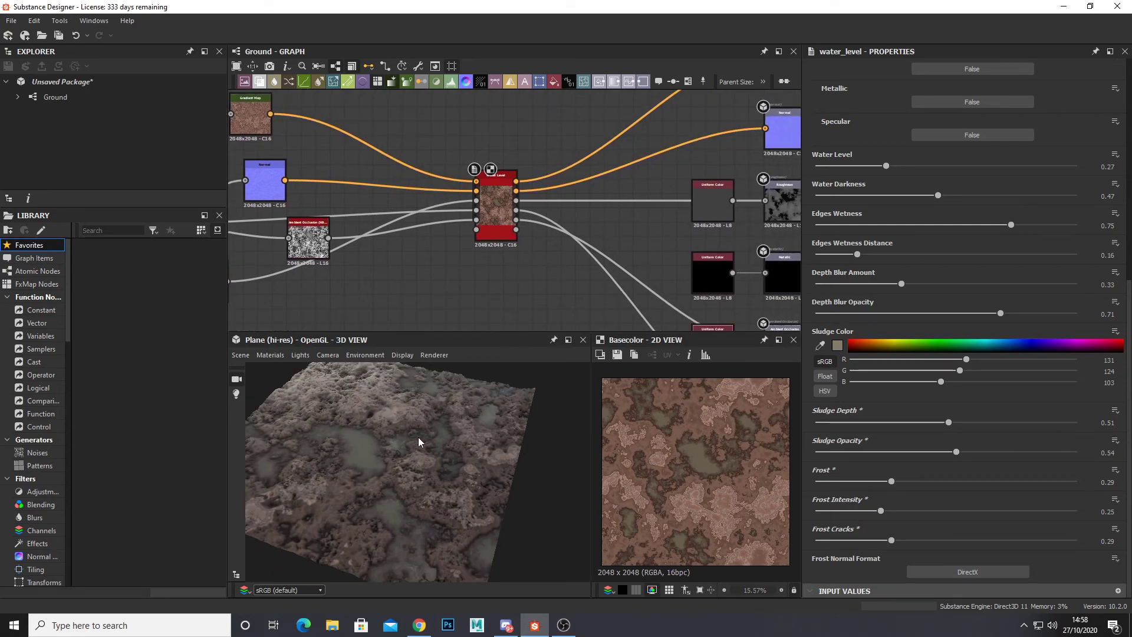
scroll(383, 443, "up", 5)
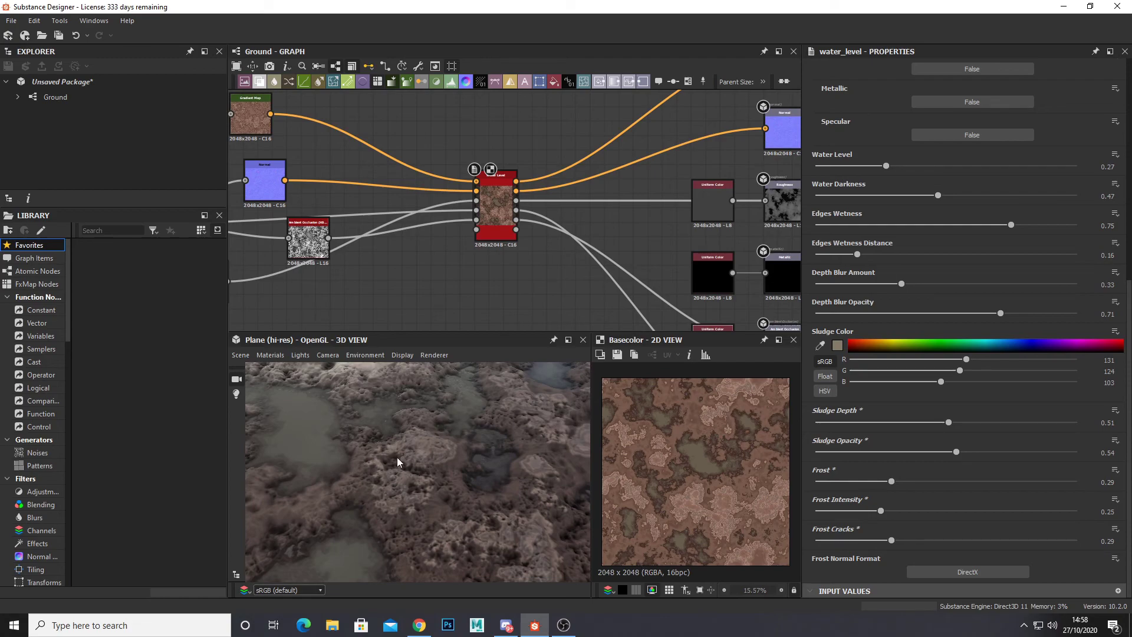
left_click_drag(444, 453, 463, 433)
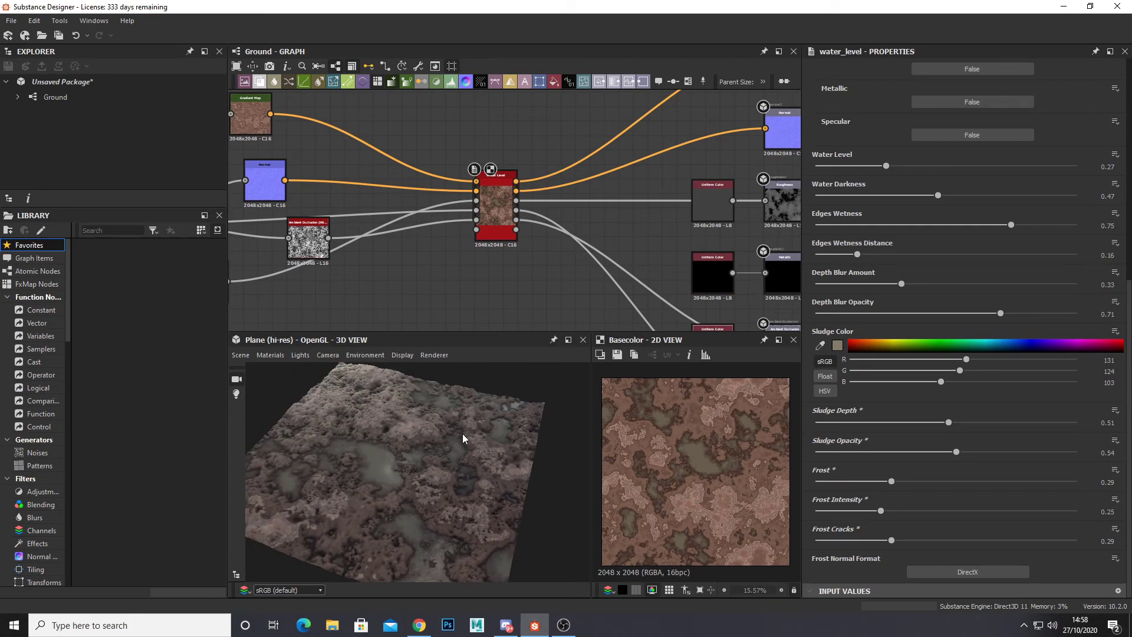